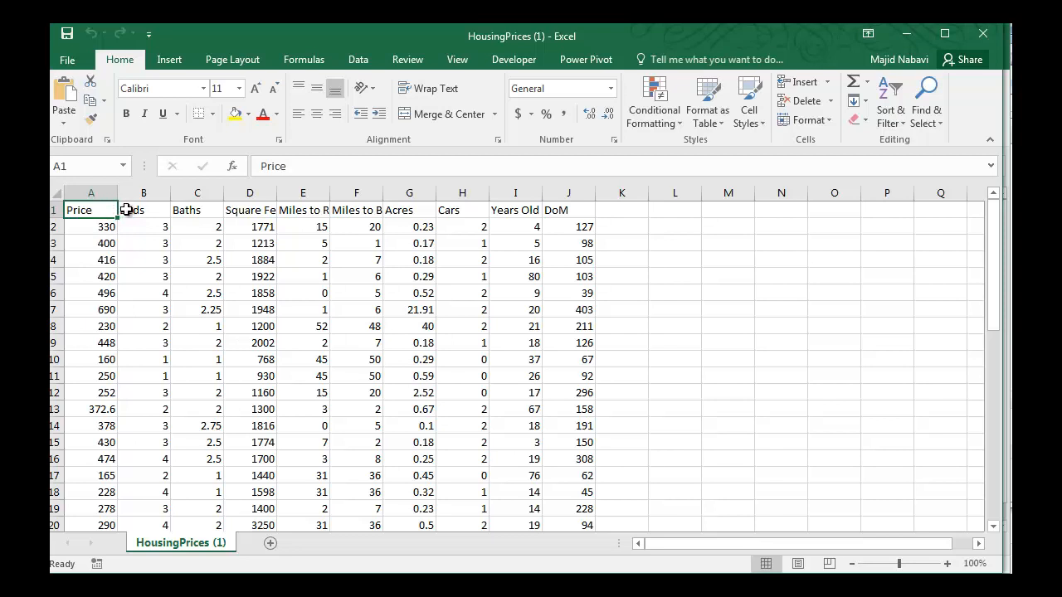
Step: Check in the Excel add-ins settings that the Analysis ToolPak is enabled
click(356, 59)
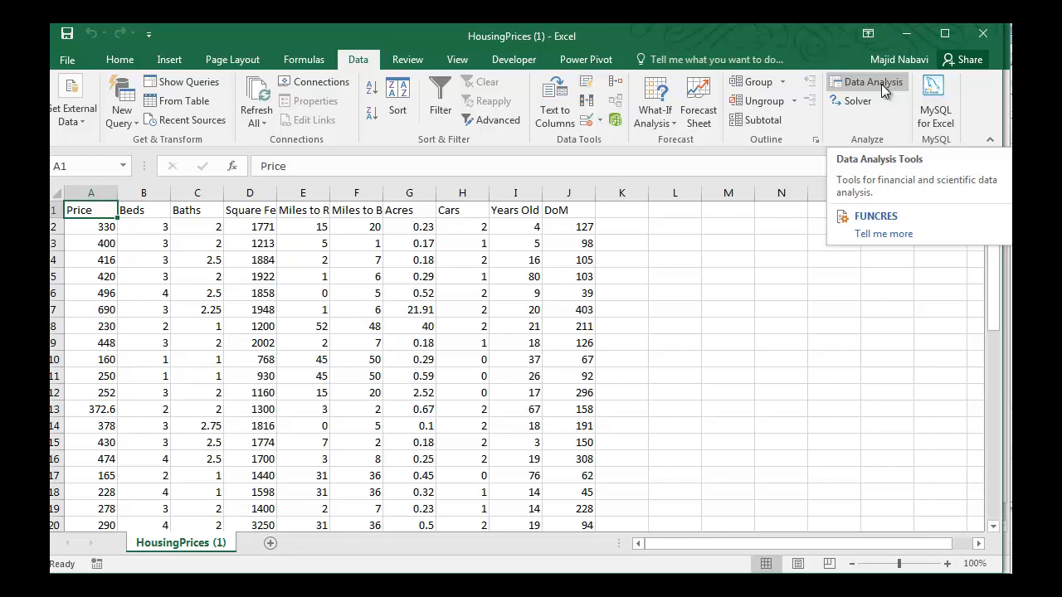
click(66, 60)
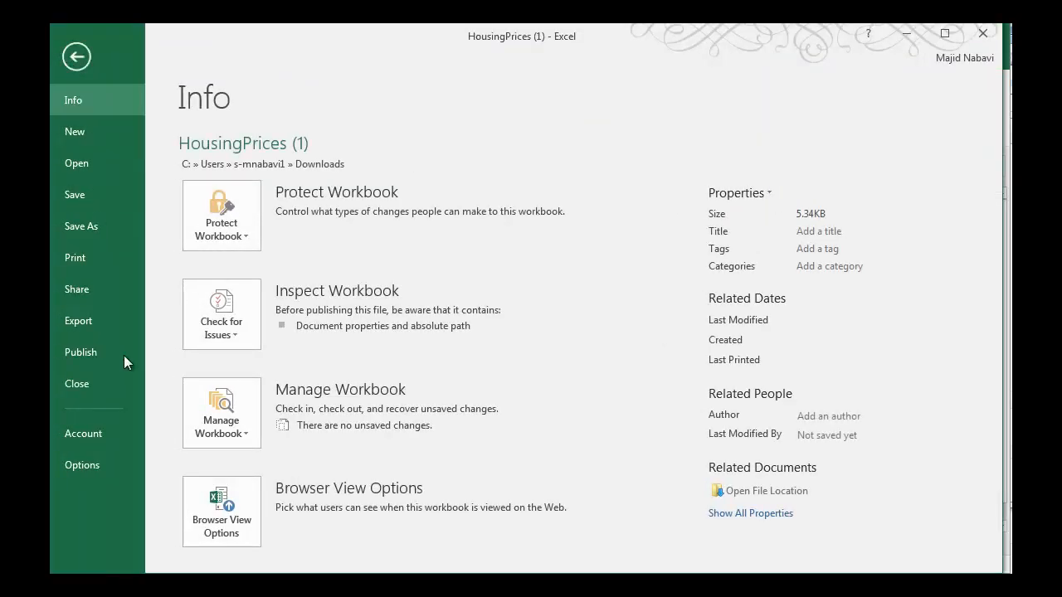
click(93, 469)
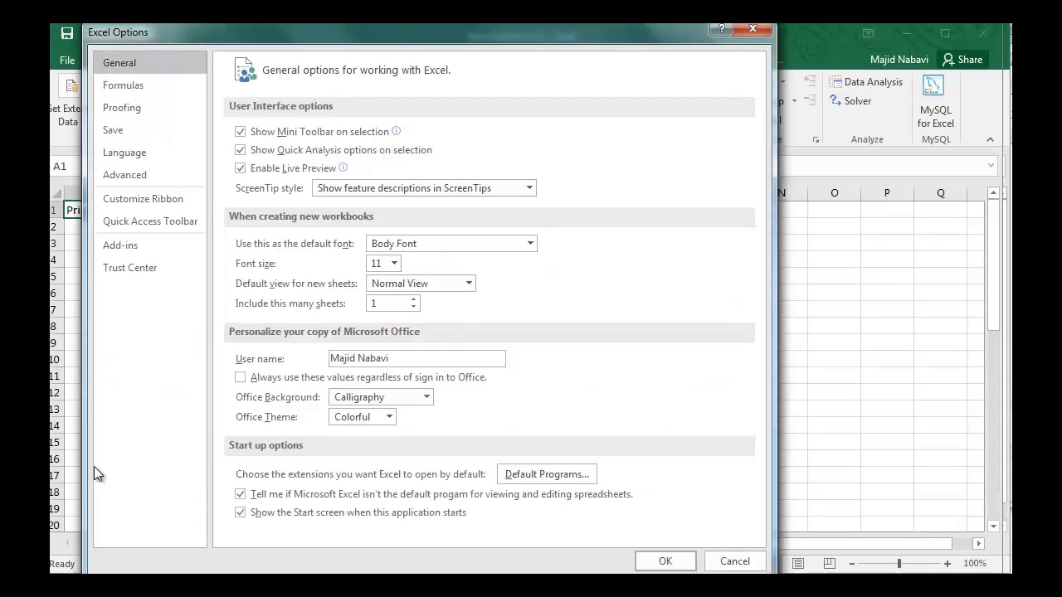
click(128, 247)
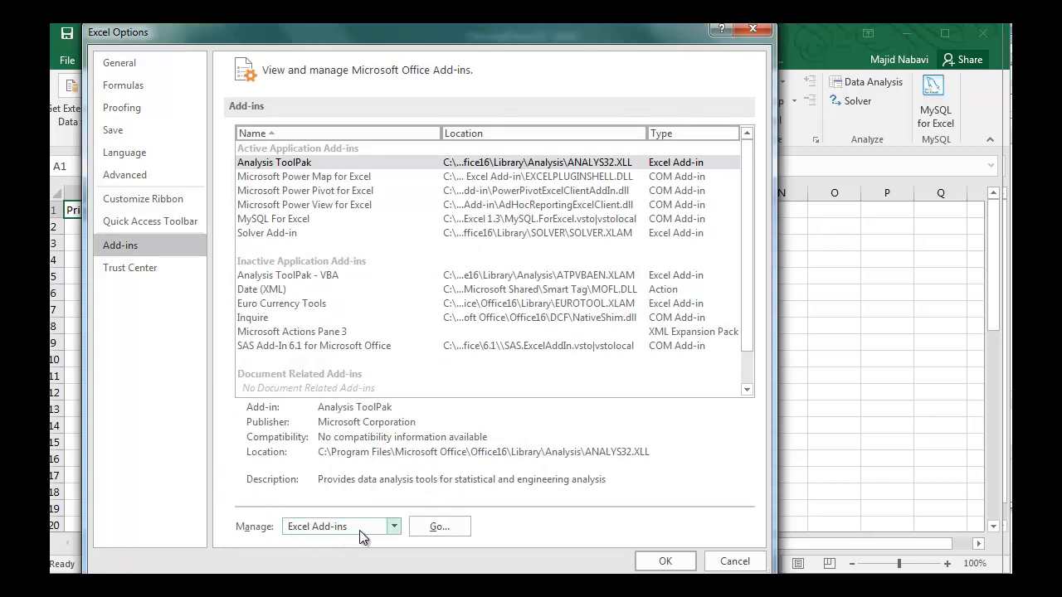
click(434, 528)
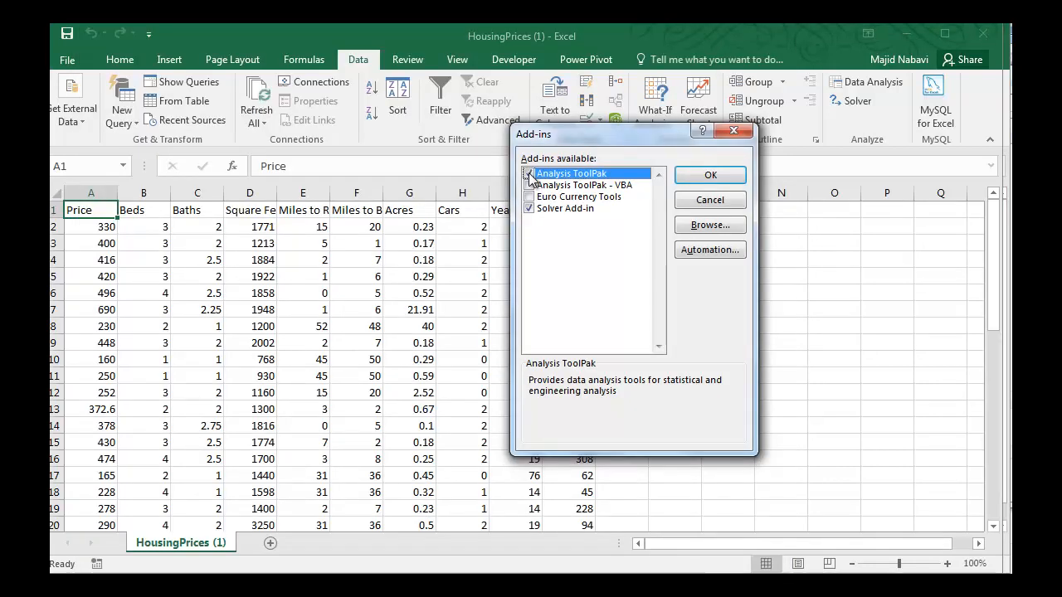
click(710, 175)
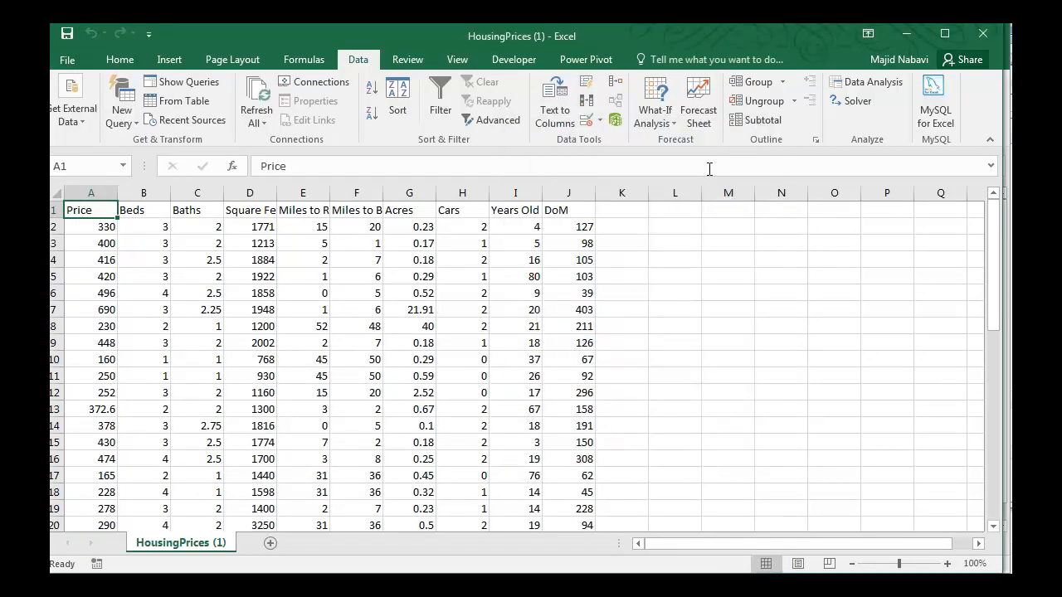
Step: Look through the available data analysis tools and start the Correlation tool
click(871, 81)
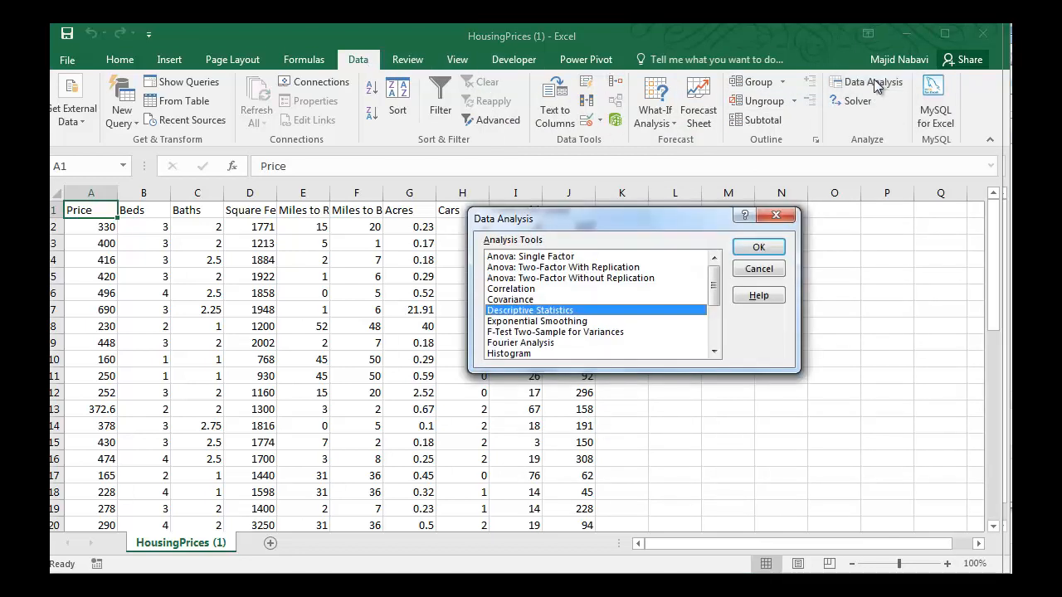
drag(599, 215, 572, 170)
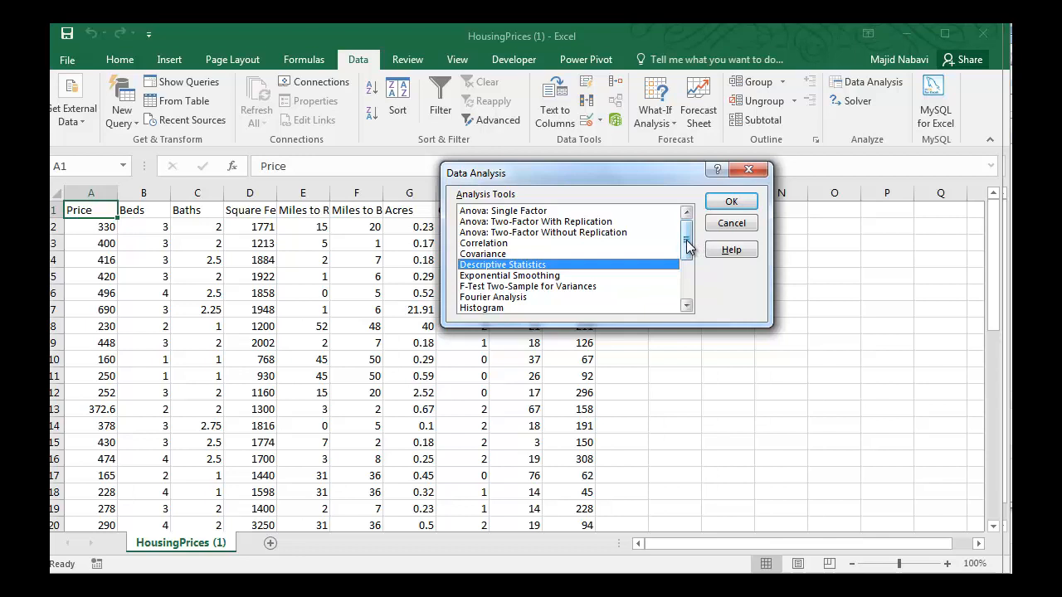
click(505, 244)
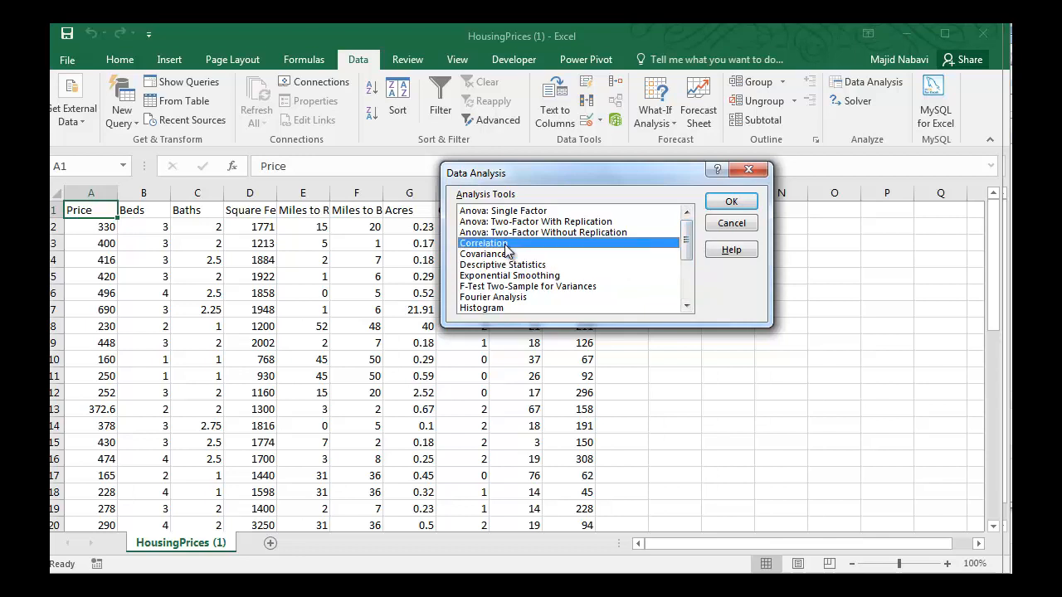
drag(686, 251, 686, 284)
click(481, 277)
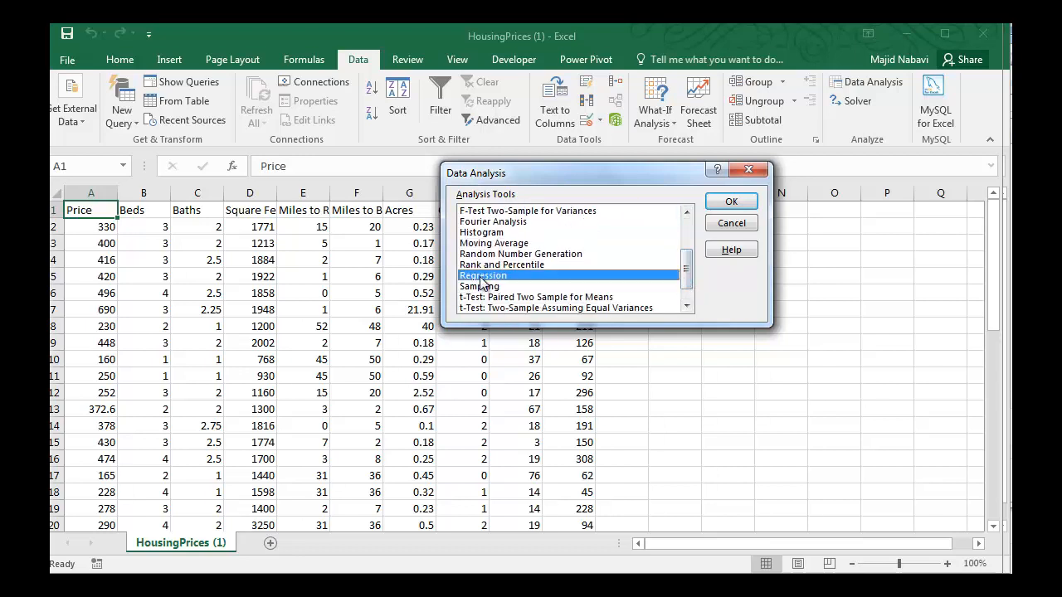
mouse_move(688, 265)
mouse_down()
mouse_move(687, 246)
mouse_move(688, 256)
mouse_up()
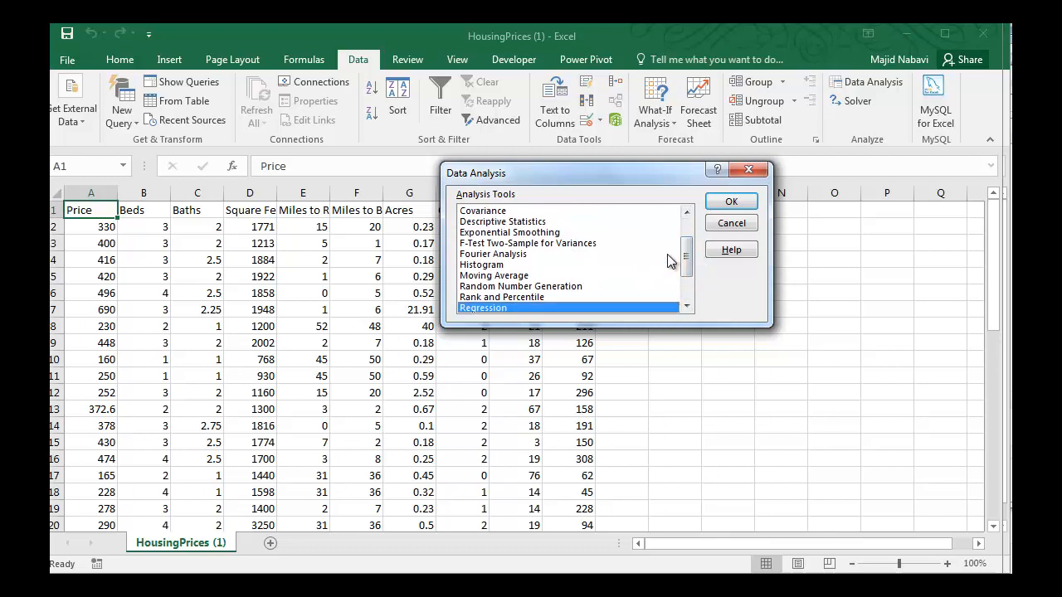
drag(687, 250, 687, 241)
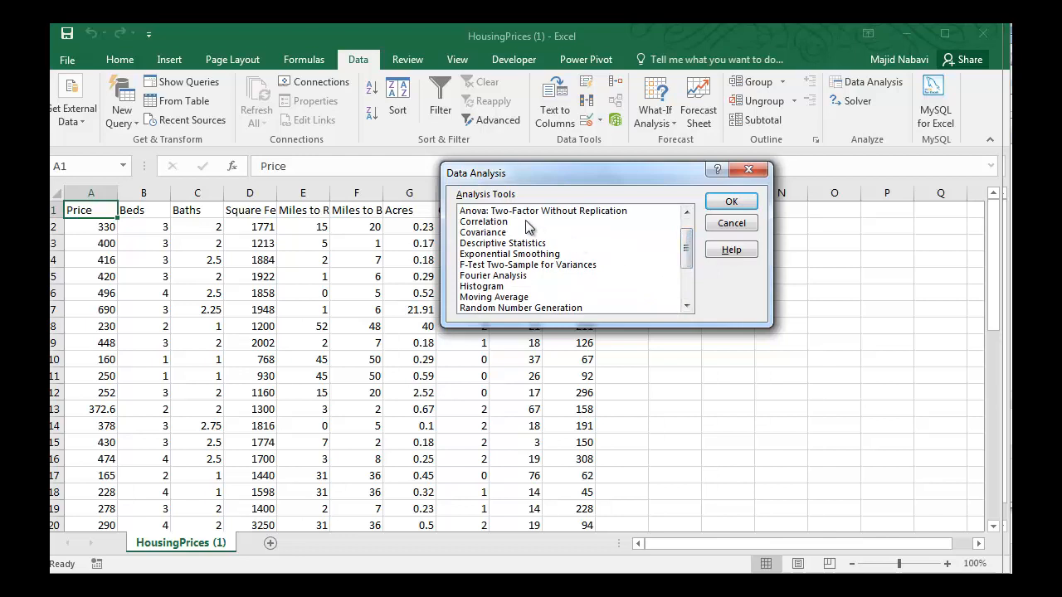
click(502, 222)
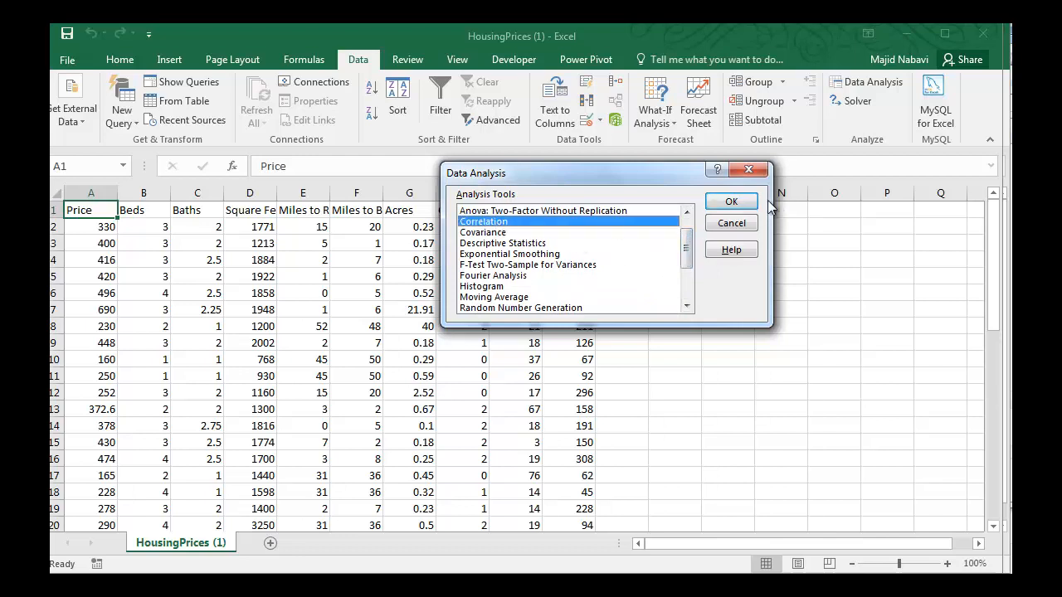
click(737, 203)
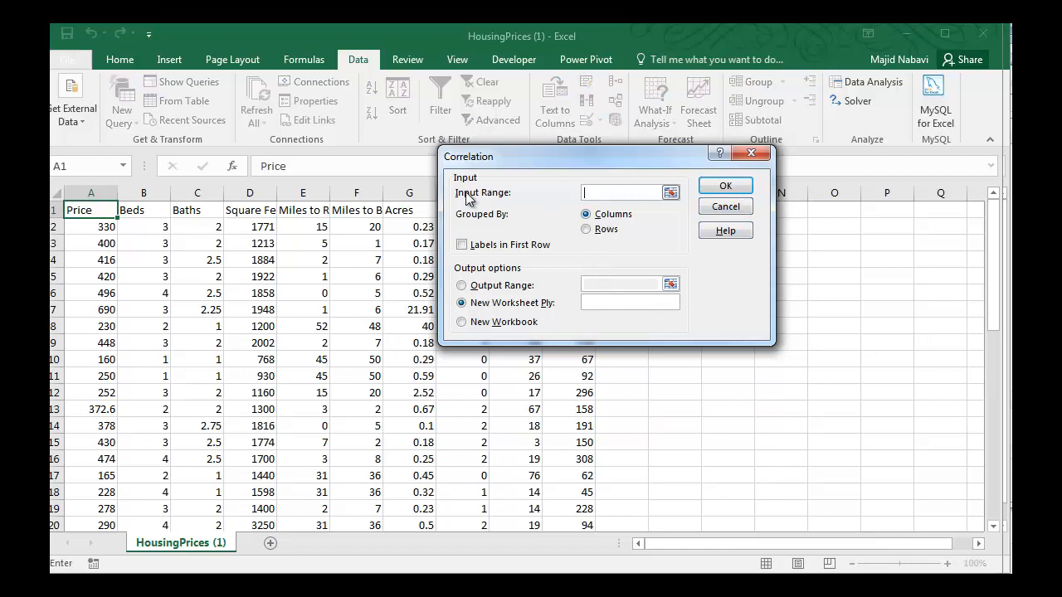
Step: Run the correlation on range A1:J46, grouped by columns, with labels in the first row and output to a new worksheet
click(670, 193)
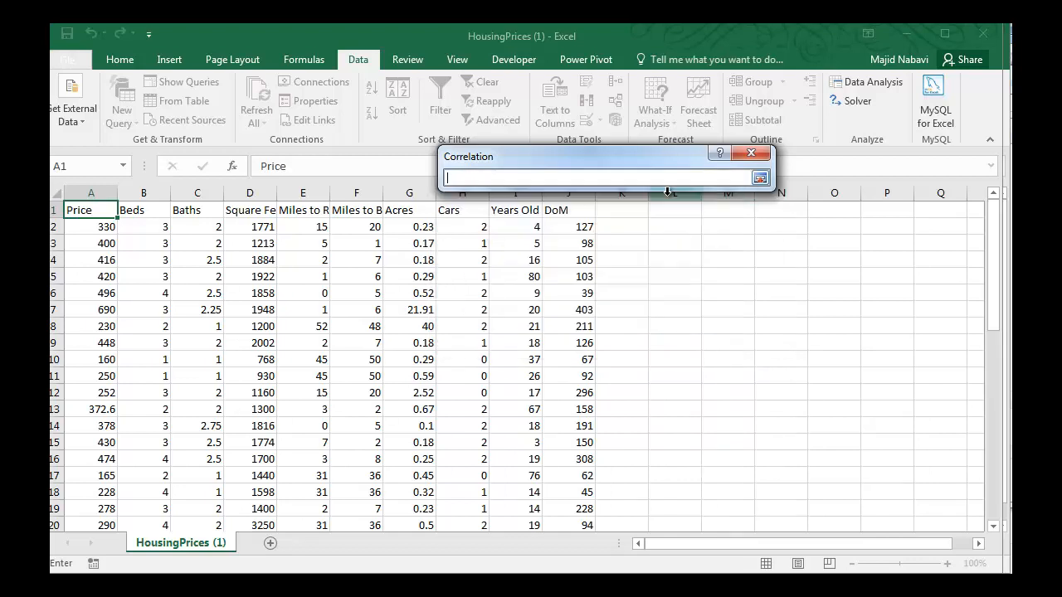
click(75, 210)
key(ctrl+shift+Right)
key(ctrl+shift+Down)
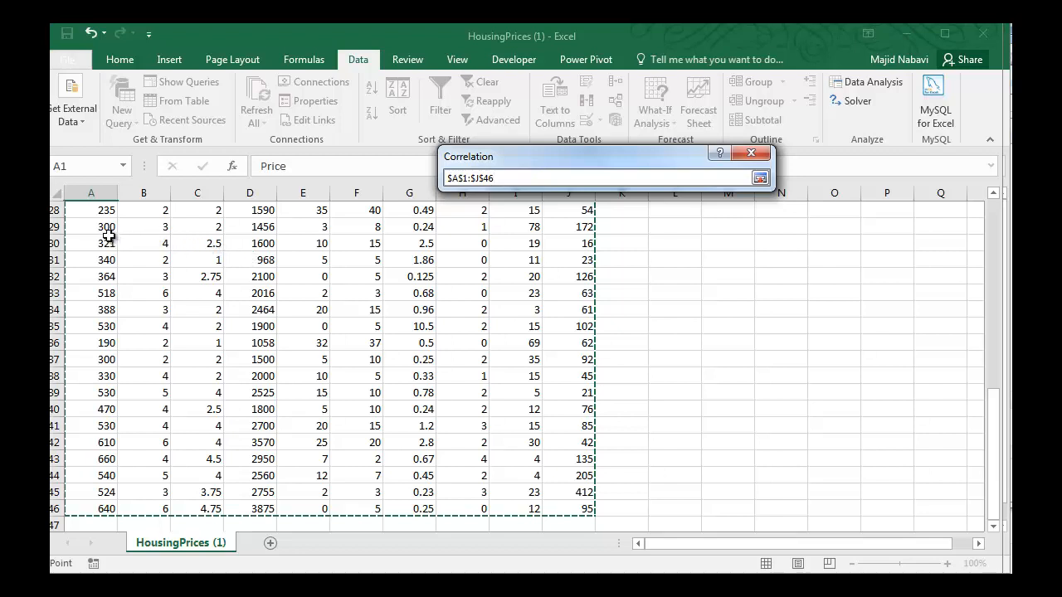
click(760, 177)
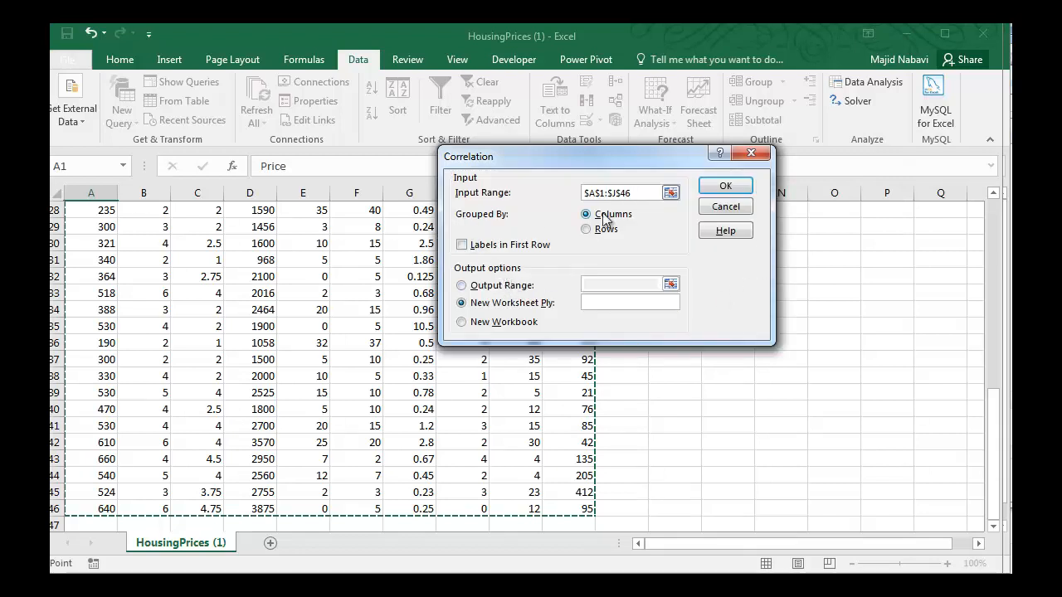
click(462, 246)
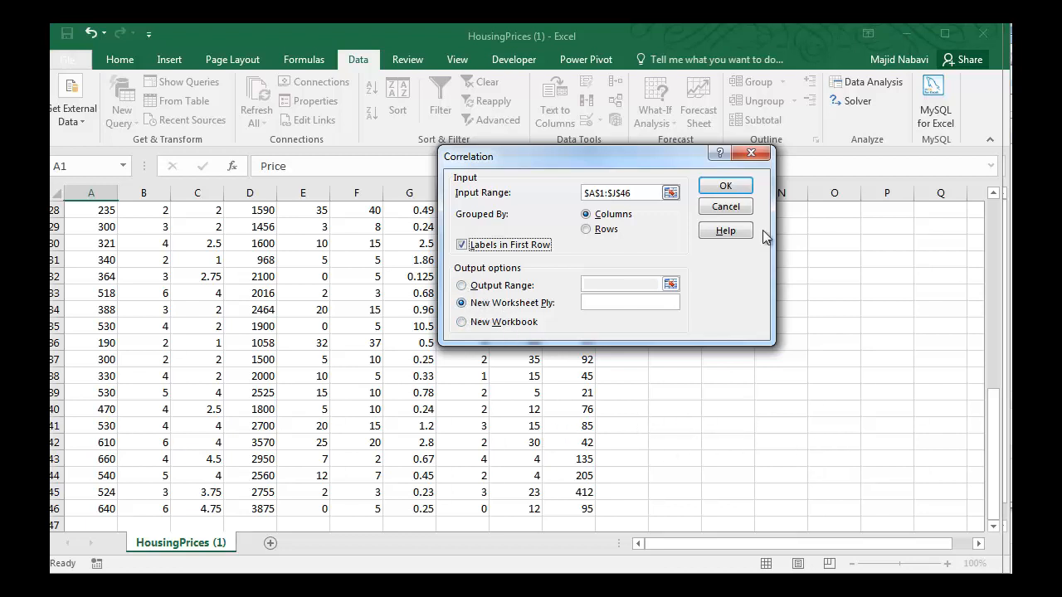
click(725, 188)
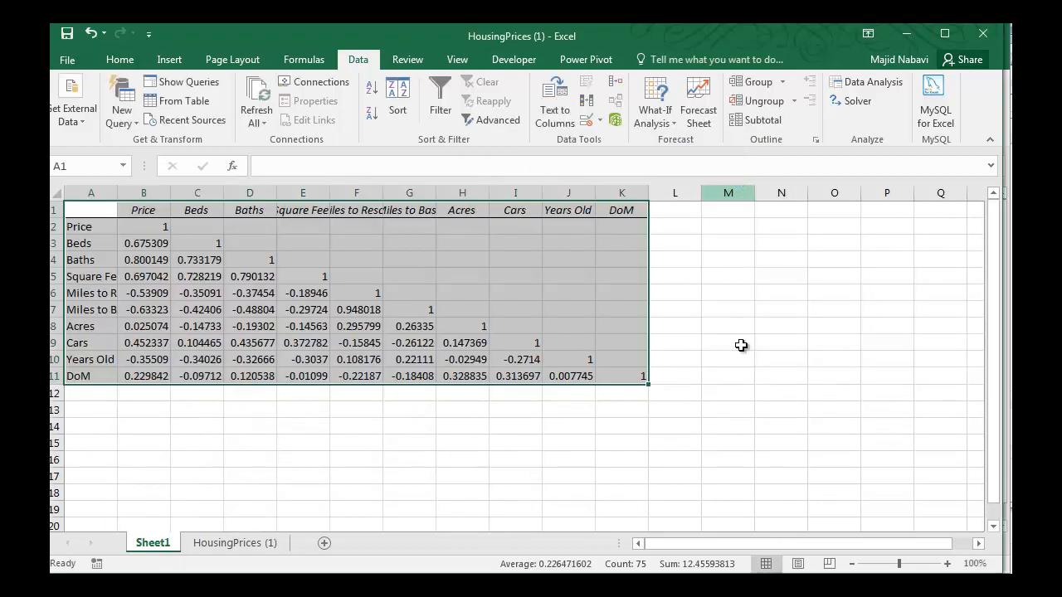
Step: Autofit columns A to K of the correlation matrix and inspect the Beds–Square Feet and Miles to Resort–Miles to Base coefficients
drag(100, 191, 623, 190)
double_click(595, 192)
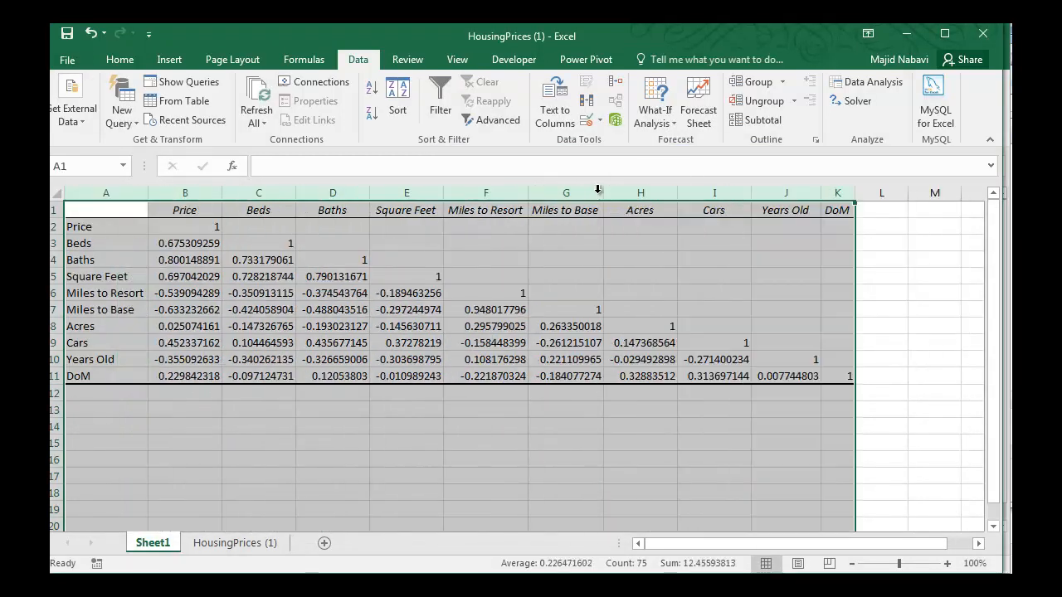
click(566, 426)
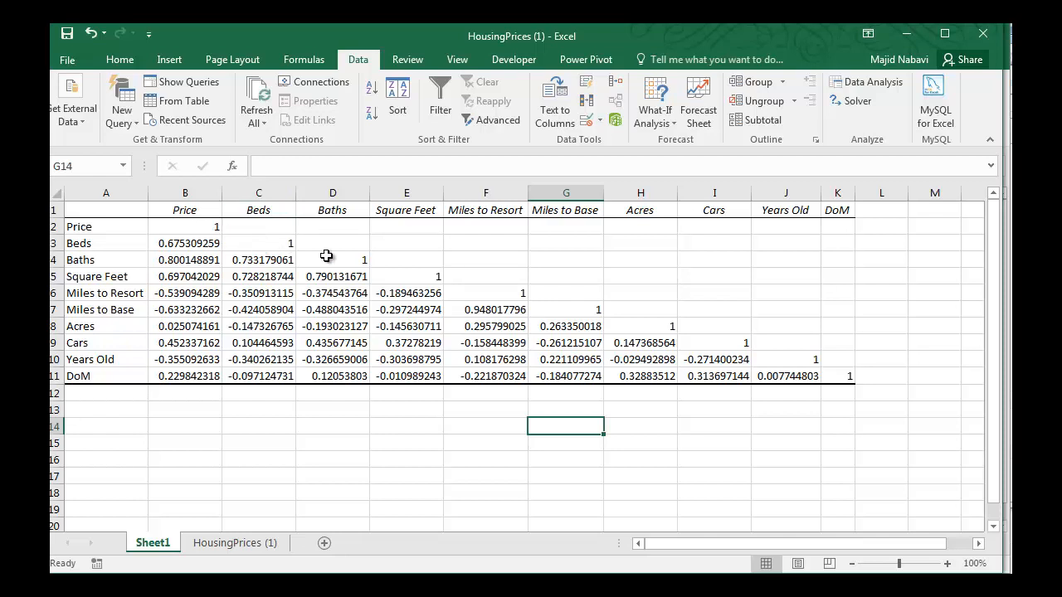
click(267, 277)
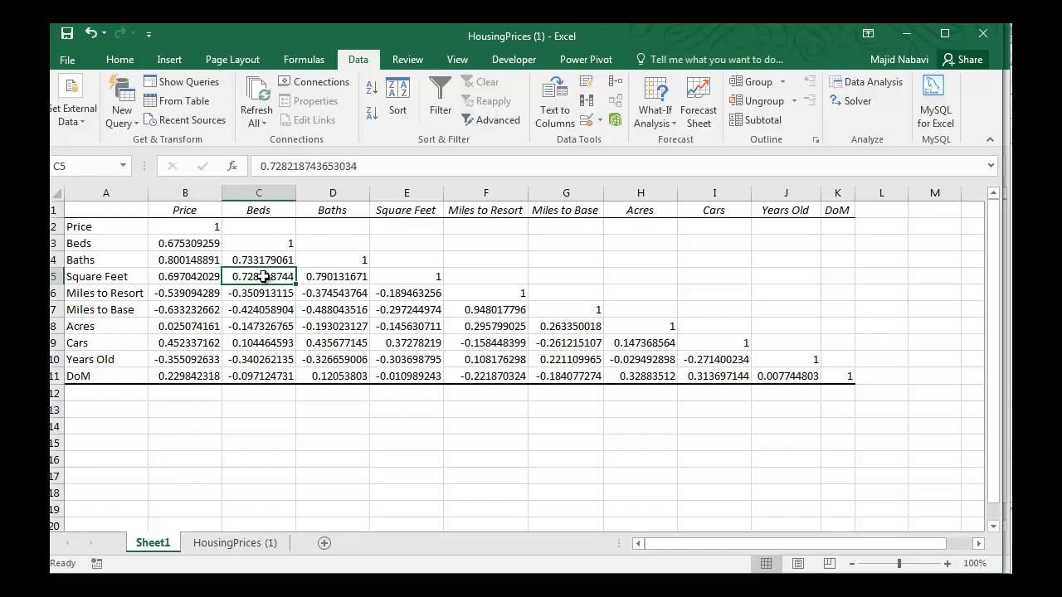
click(489, 310)
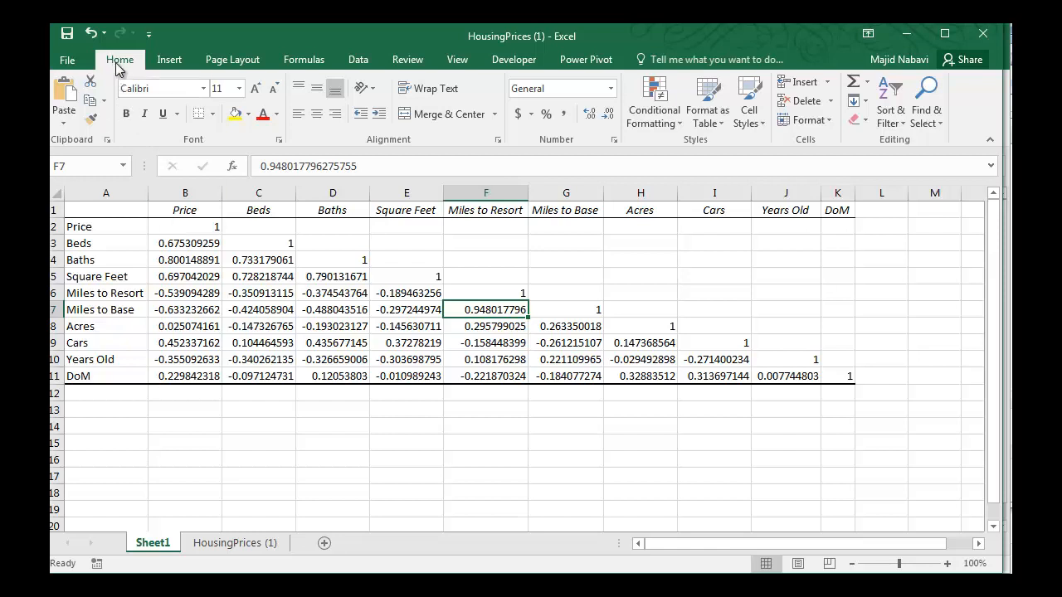
Step: Conditionally format matrix cells B2:K11 greater than 0.89 with Light Red Fill with Dark Red Text, and inspect the Miles to Resort–Miles to Base coefficient
drag(185, 227, 837, 373)
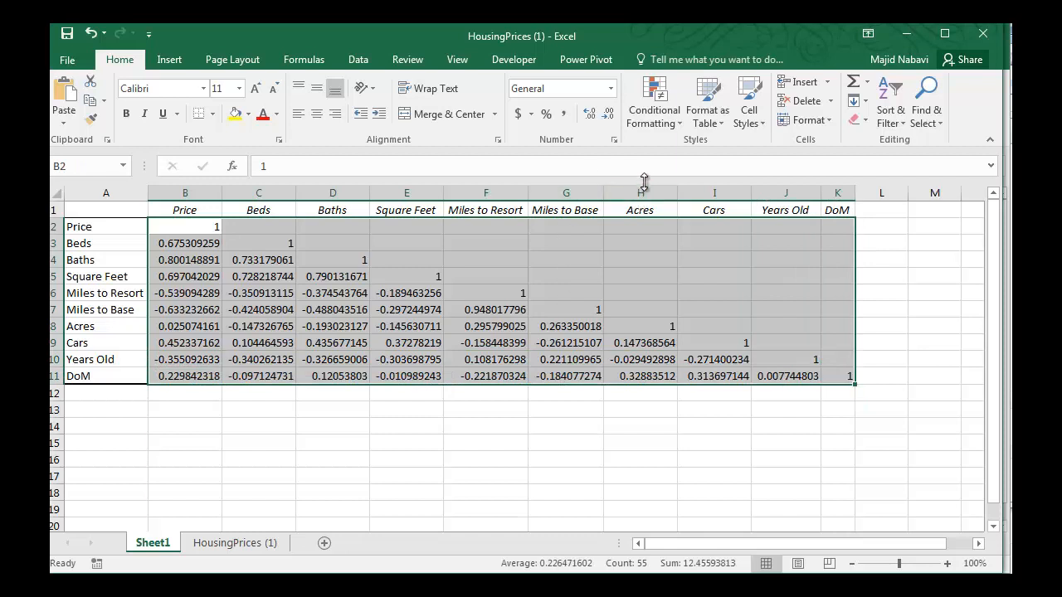
click(653, 112)
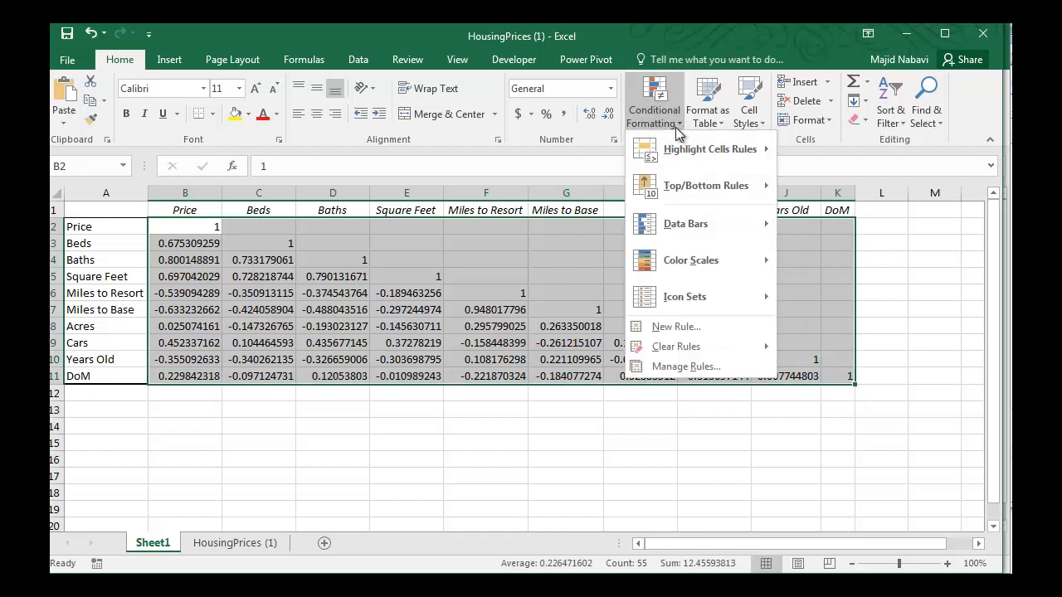
mouse_move(691, 158)
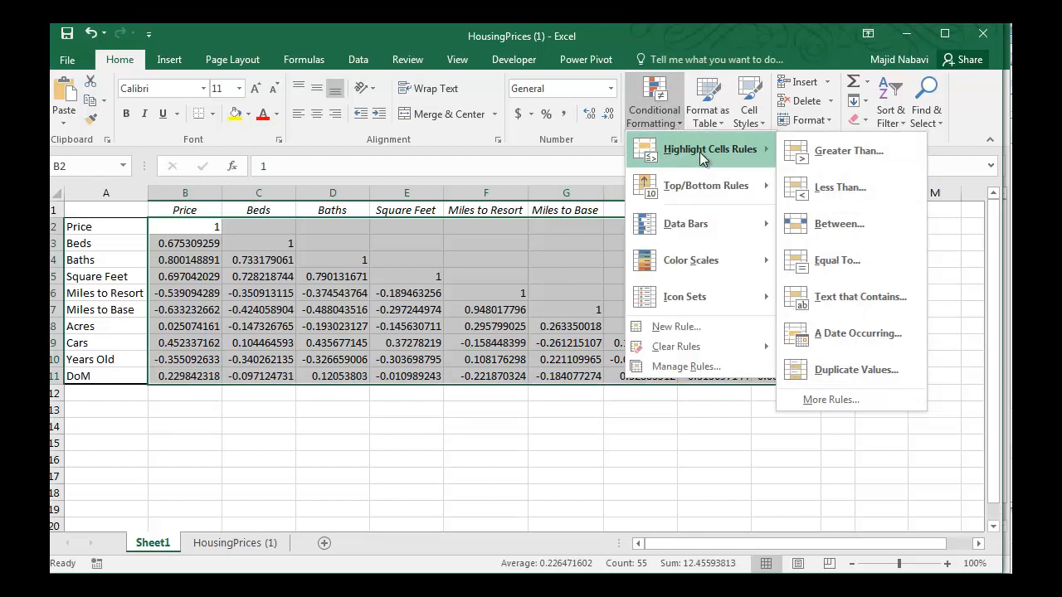
click(861, 156)
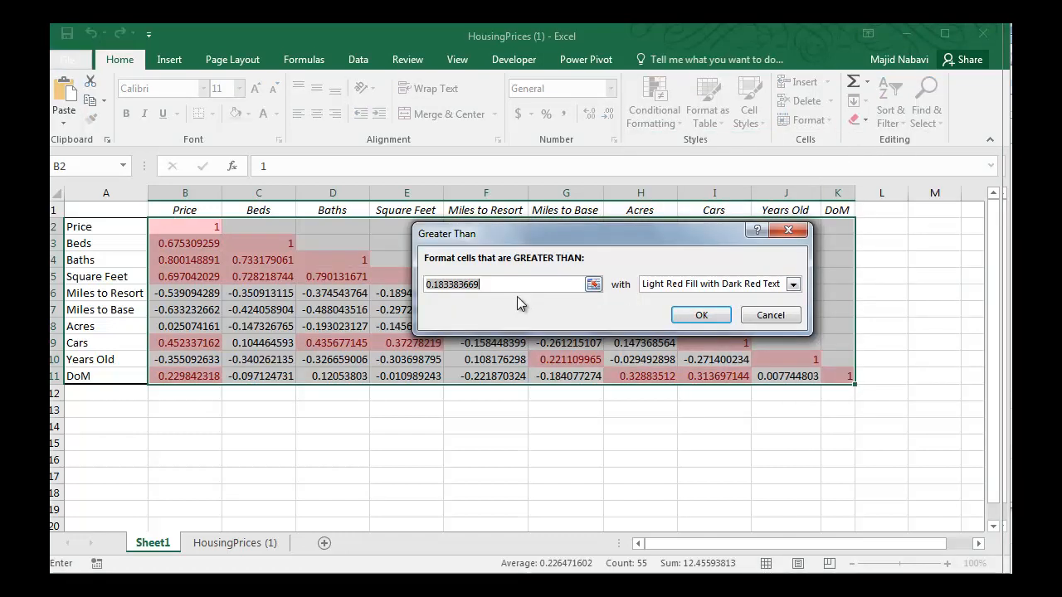
key(BackSpace)
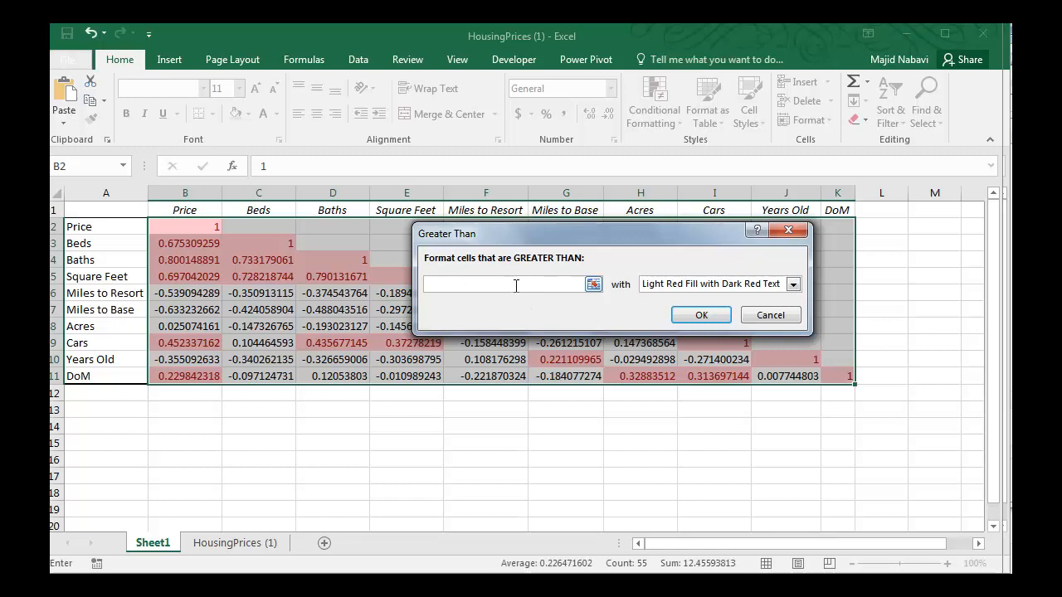
text(0)
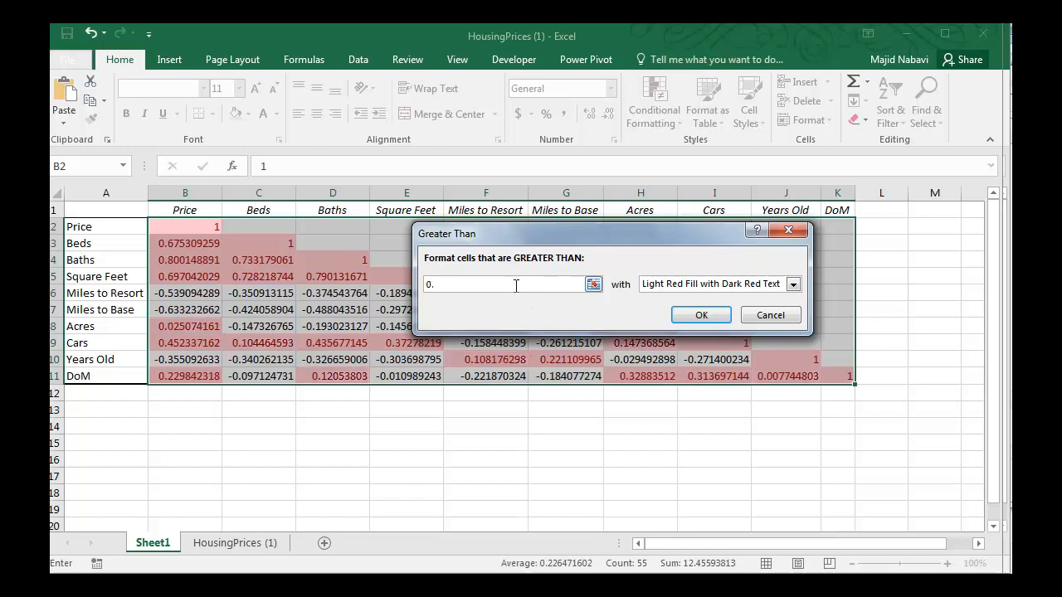
text(.89)
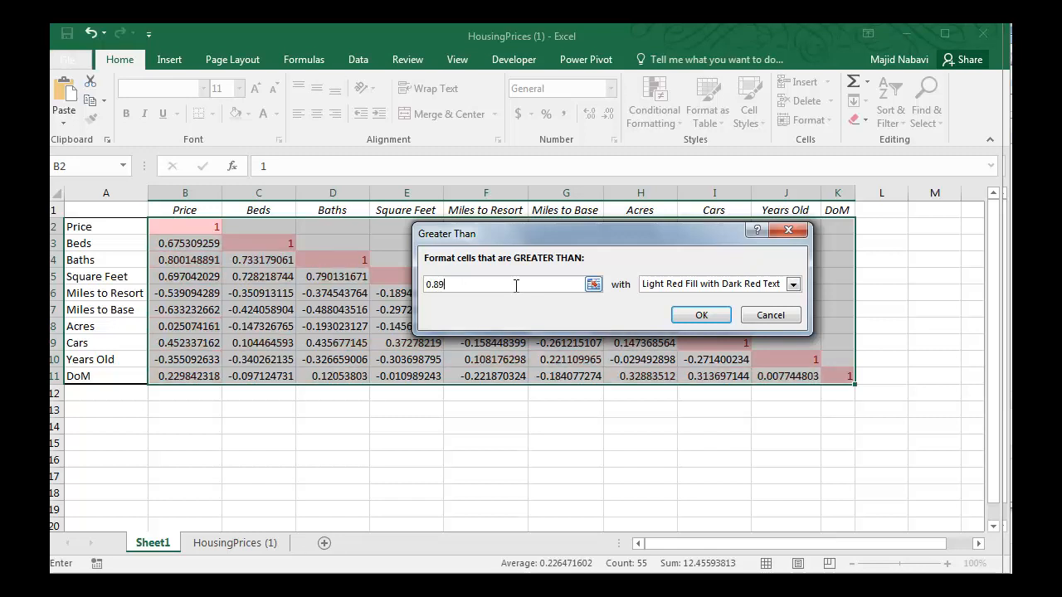
click(702, 316)
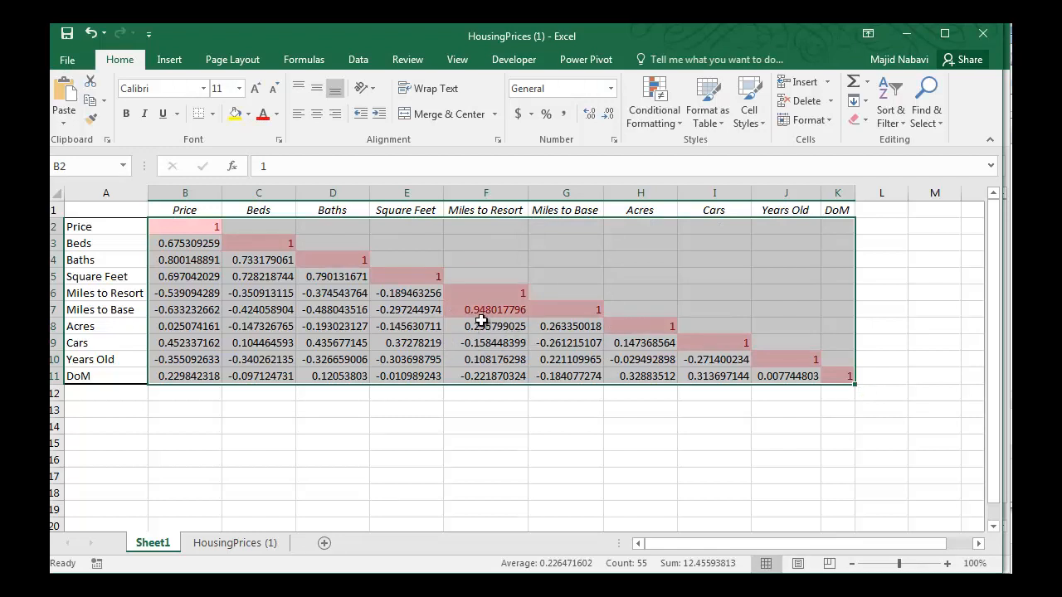
click(521, 342)
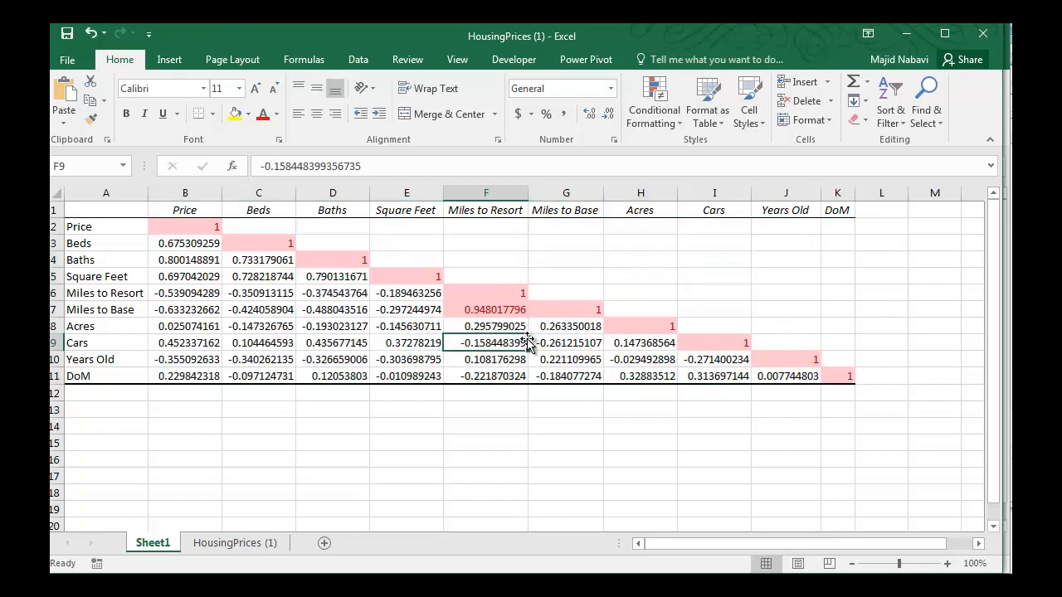
click(493, 311)
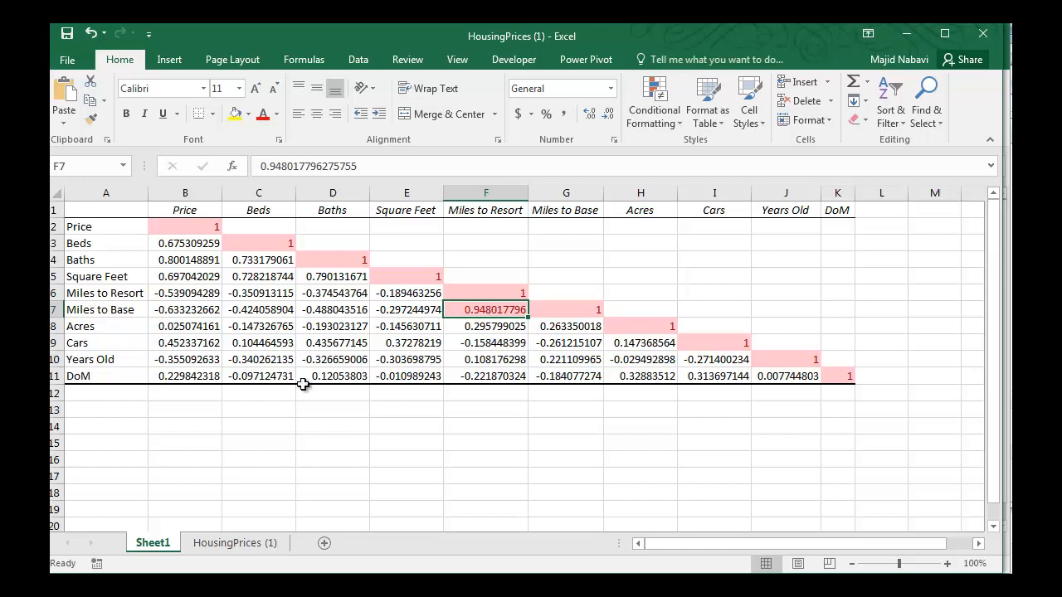
Step: Delete the Miles to Resort column from the HousingPrices (1) worksheet
click(245, 543)
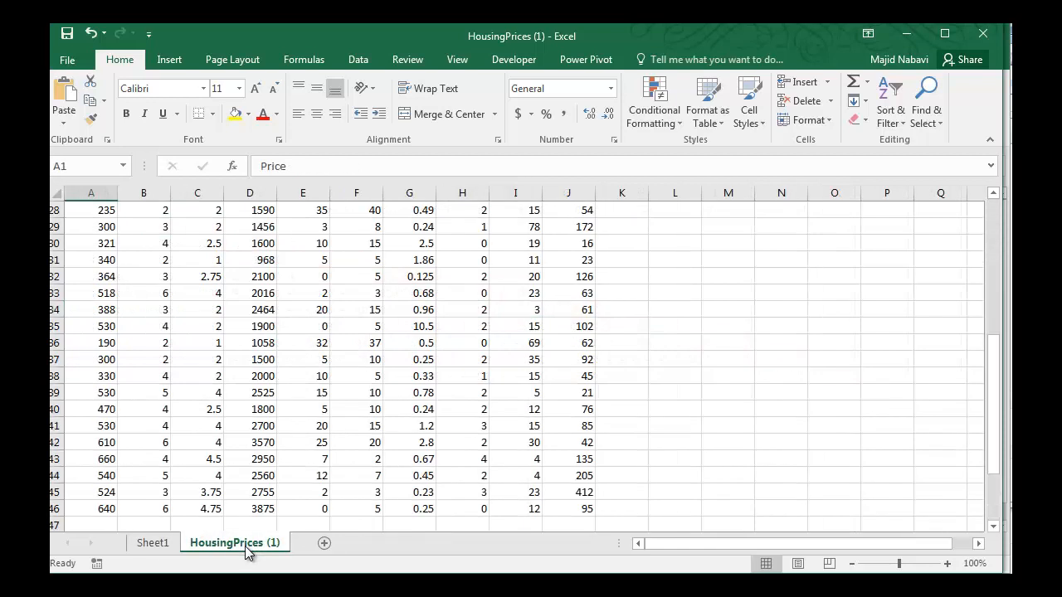
scroll(817, 397, up, 9)
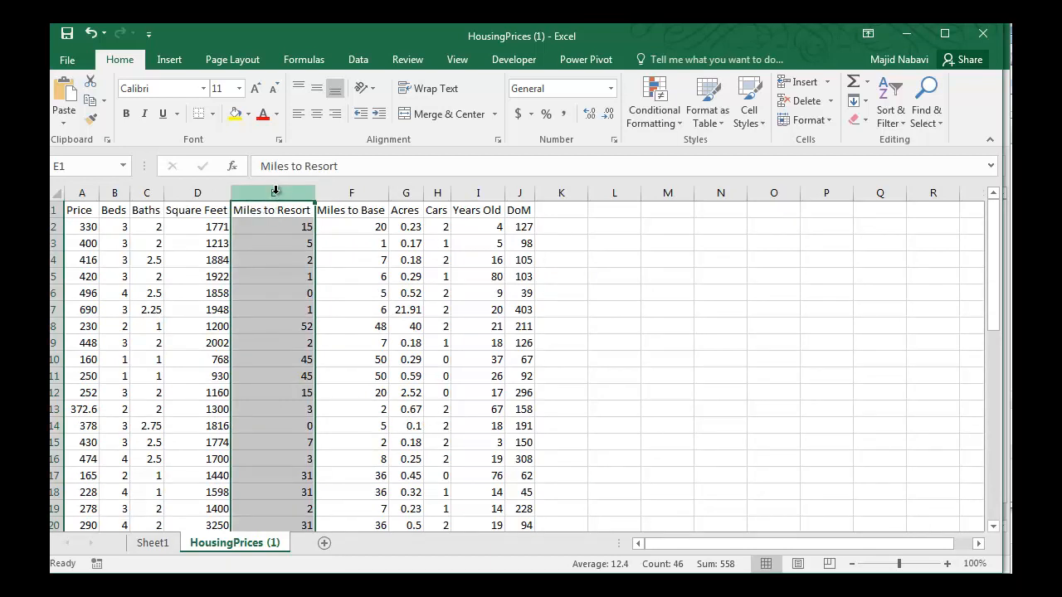
right_click(275, 190)
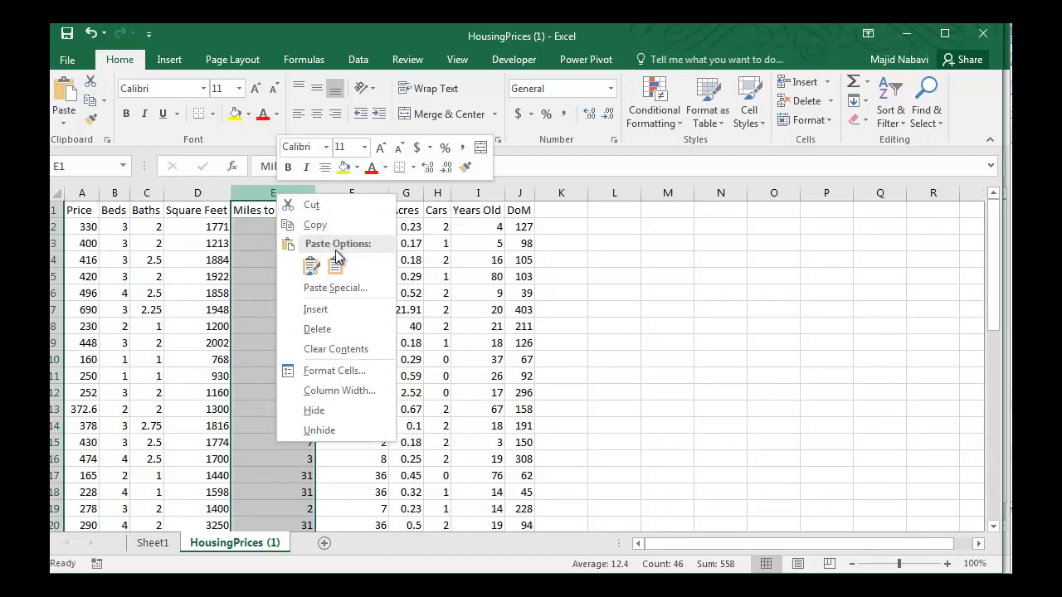
click(335, 331)
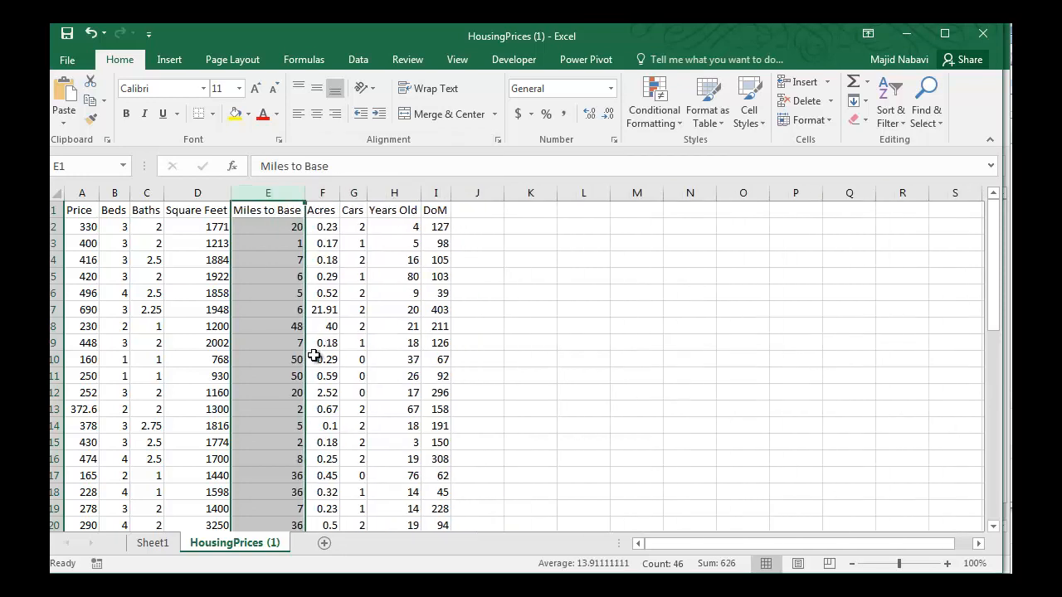
click(115, 218)
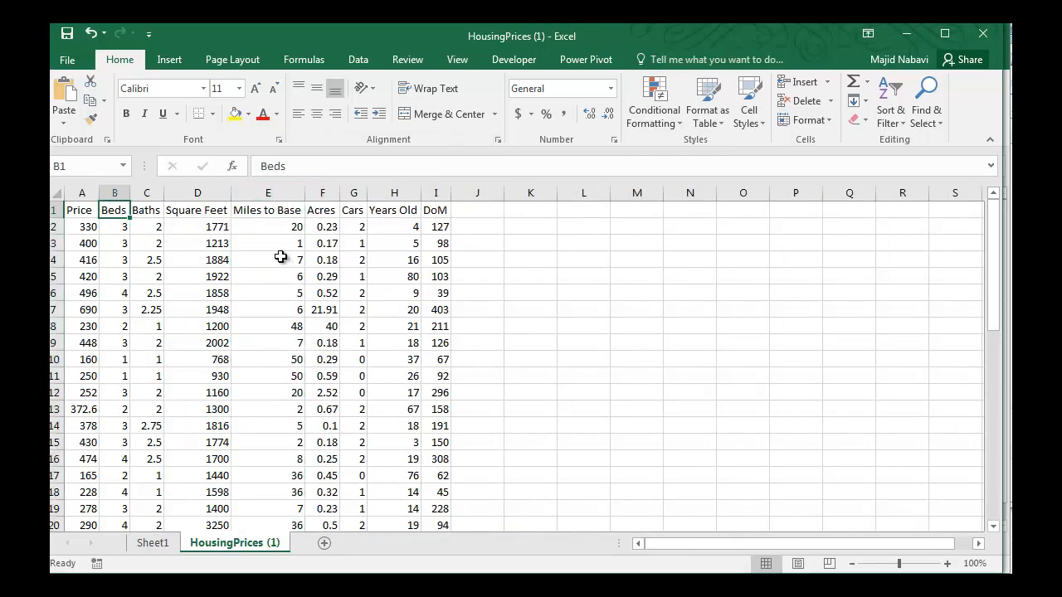
Step: Start the Regression analysis tool and set the Price column, A1:A46, as the Input Y Range
click(364, 59)
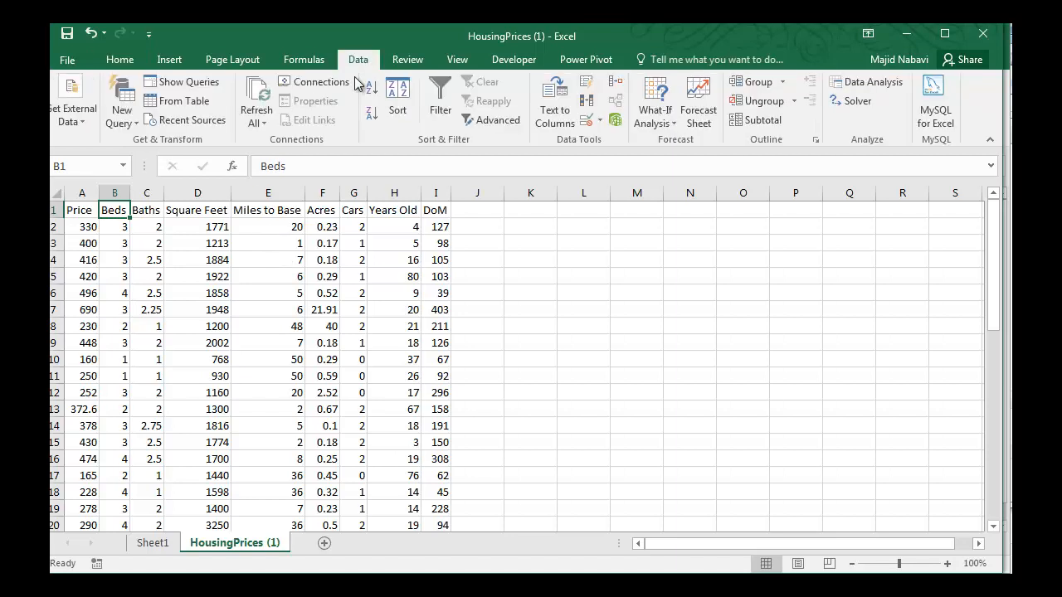
click(887, 83)
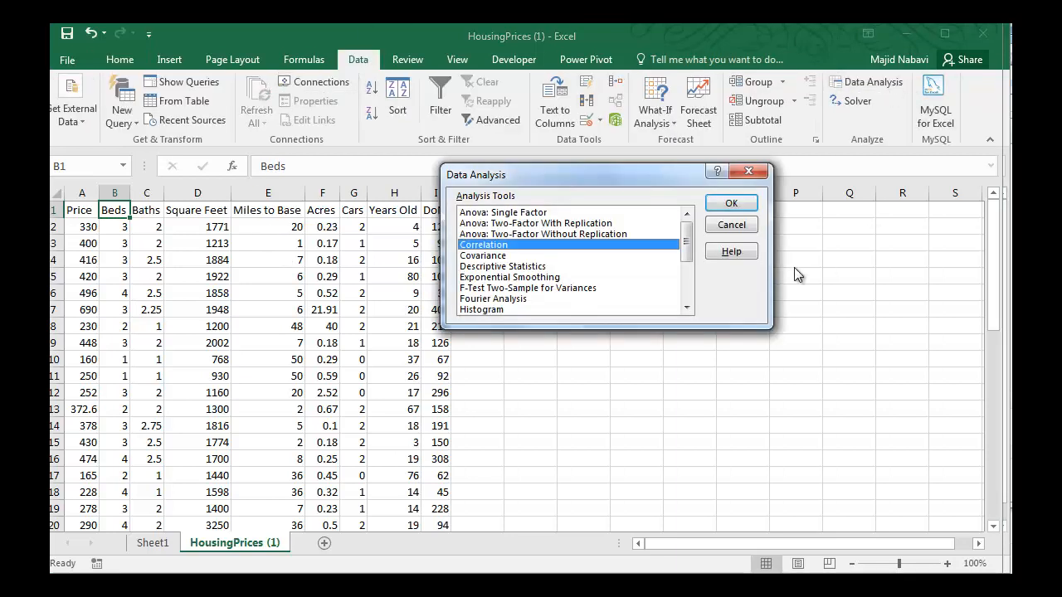
drag(686, 253, 687, 282)
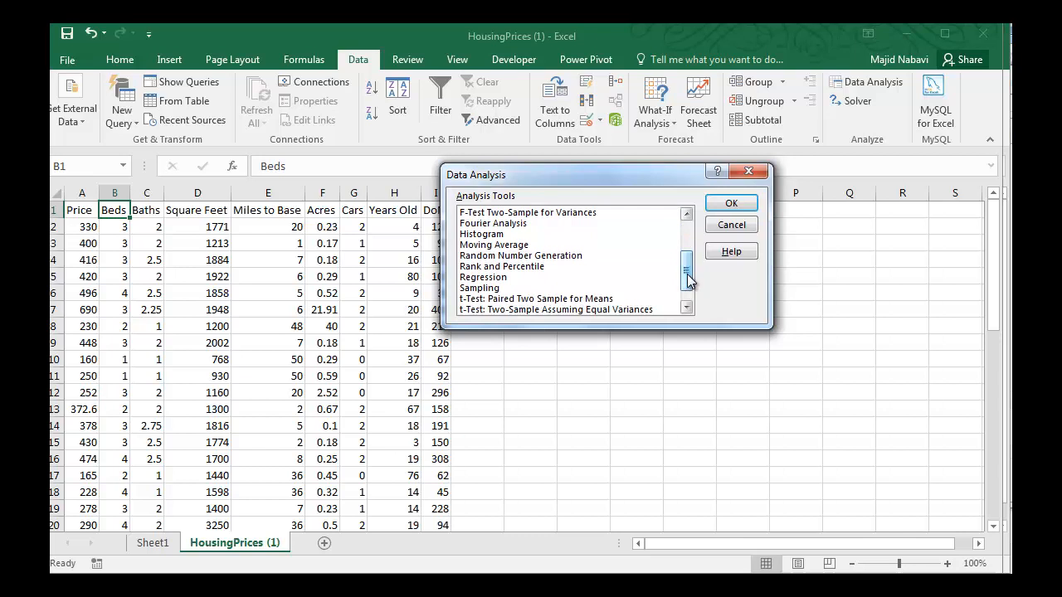
click(492, 278)
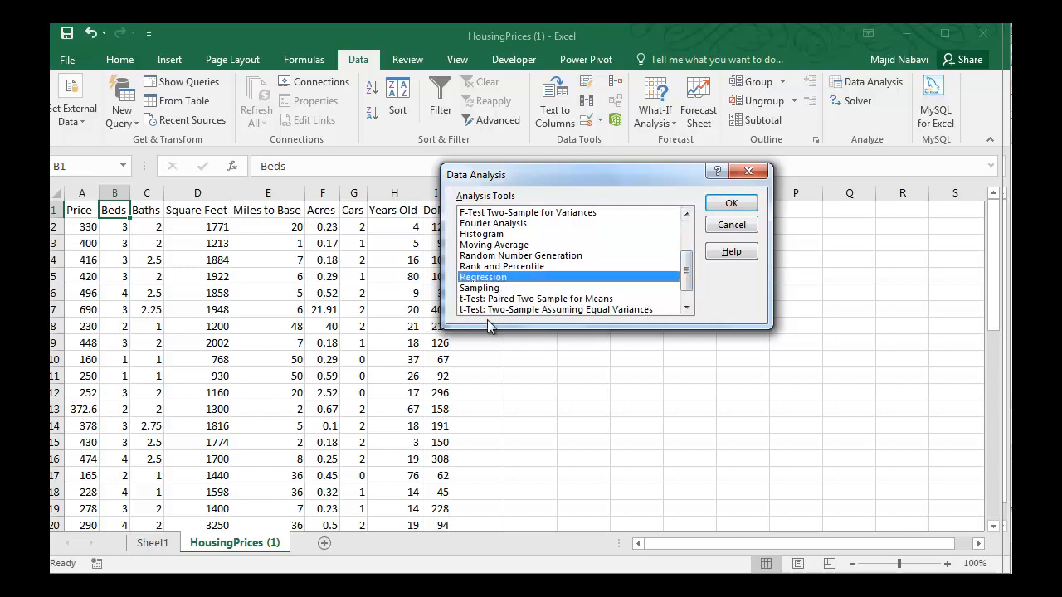
click(727, 200)
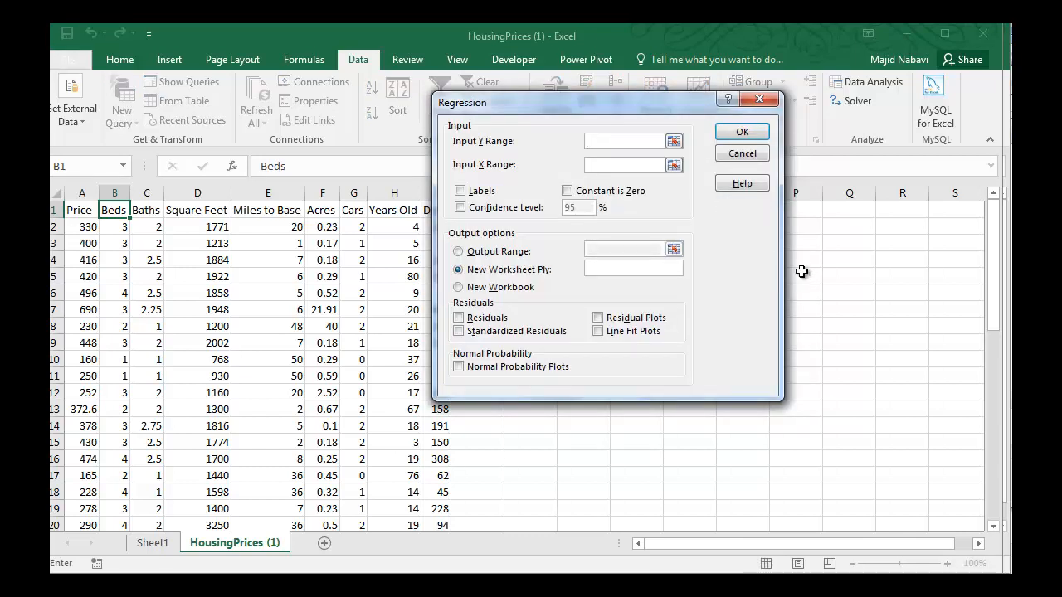
click(674, 142)
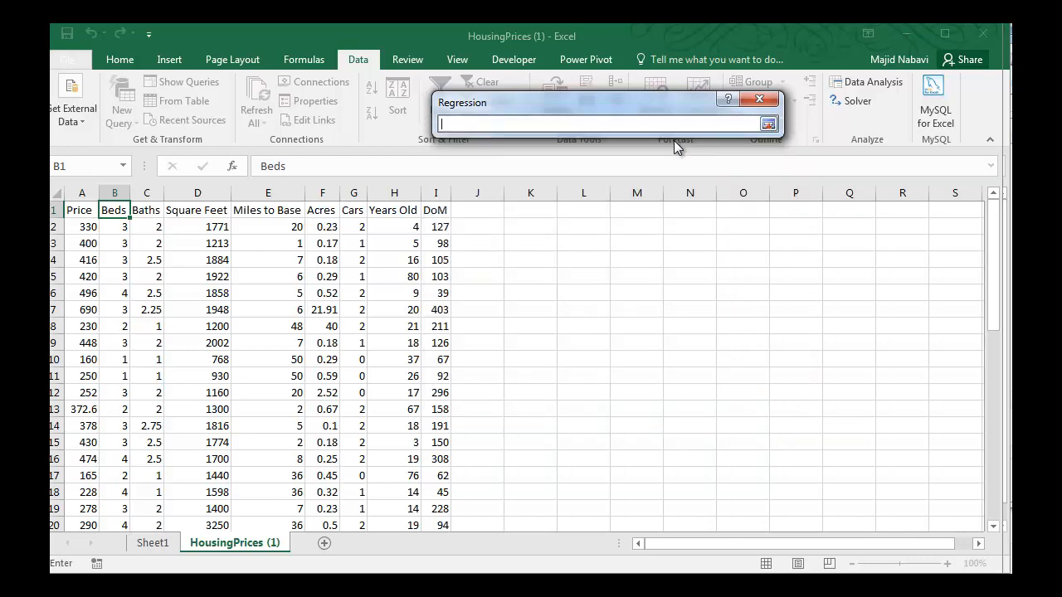
click(86, 212)
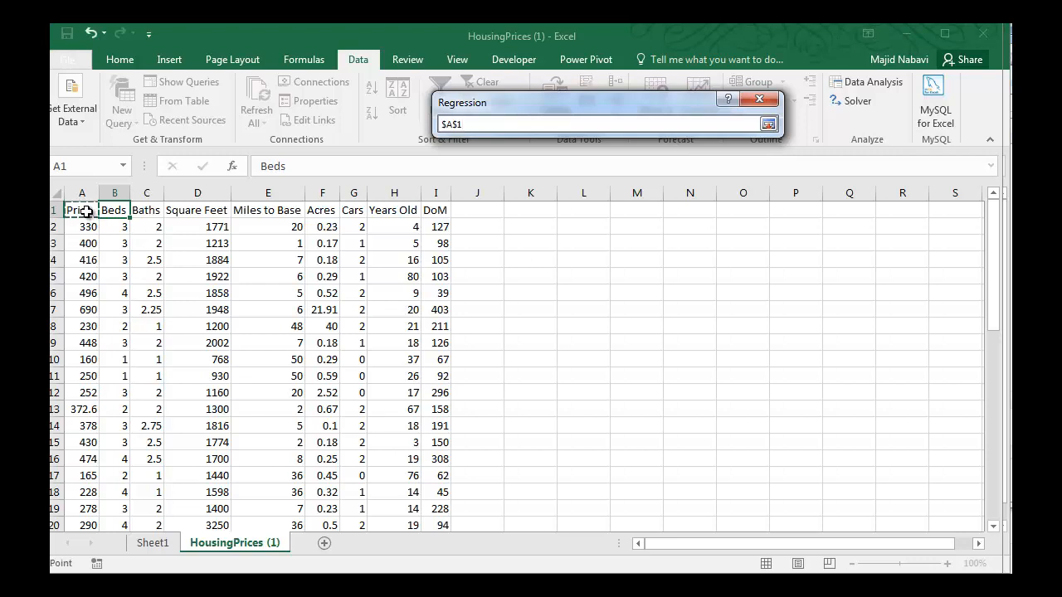
key(ctrl+shift+Down)
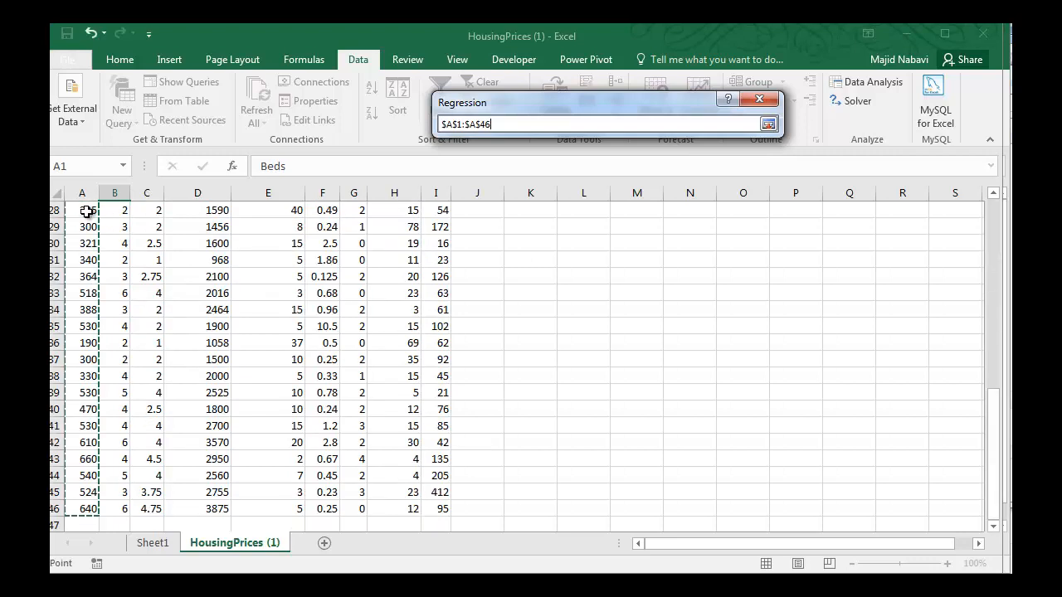
click(768, 125)
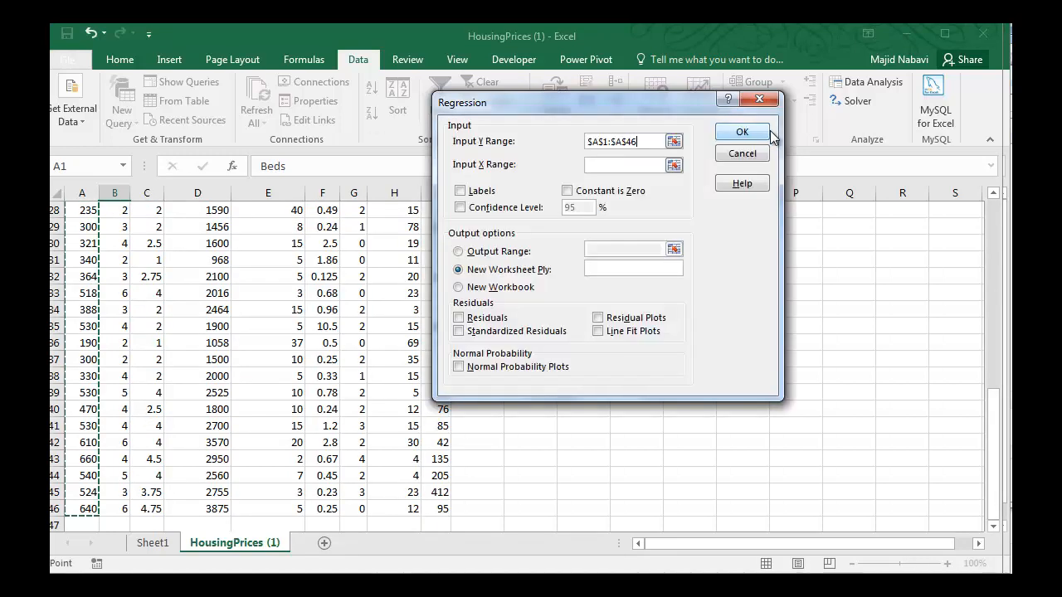
Step: Set the regression's Input X Range to the Beds through DoM columns, B1:I46
click(674, 166)
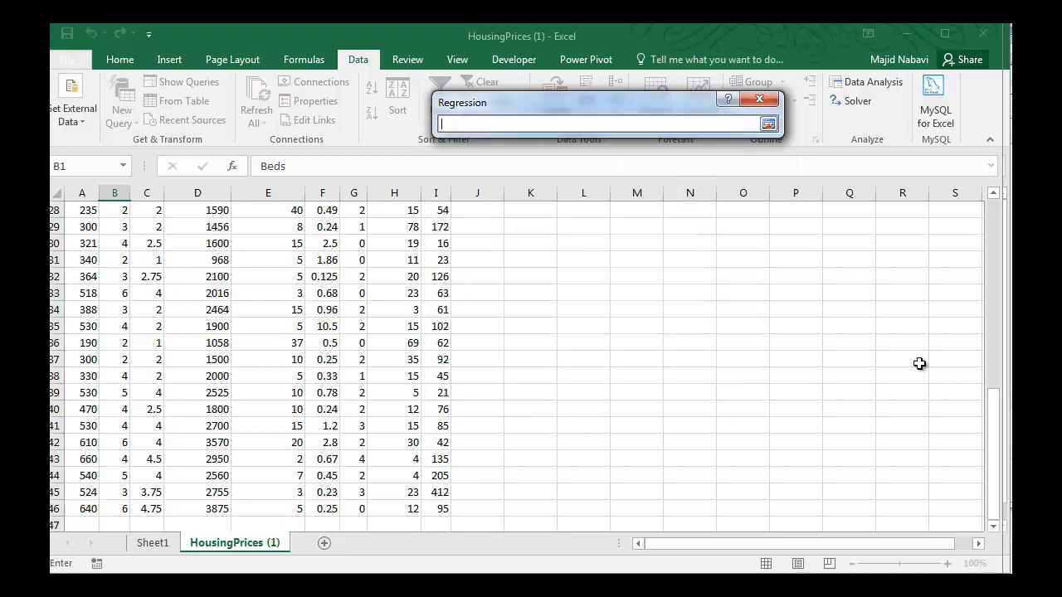
drag(993, 464, 986, 195)
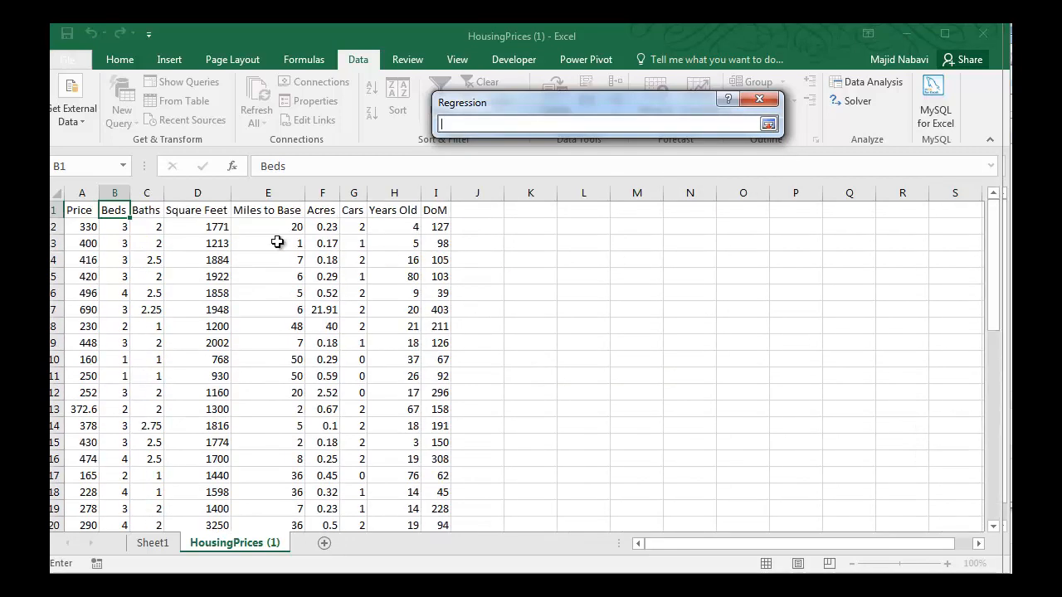
click(114, 210)
drag(115, 210, 430, 208)
key(ctrl+shift+Down)
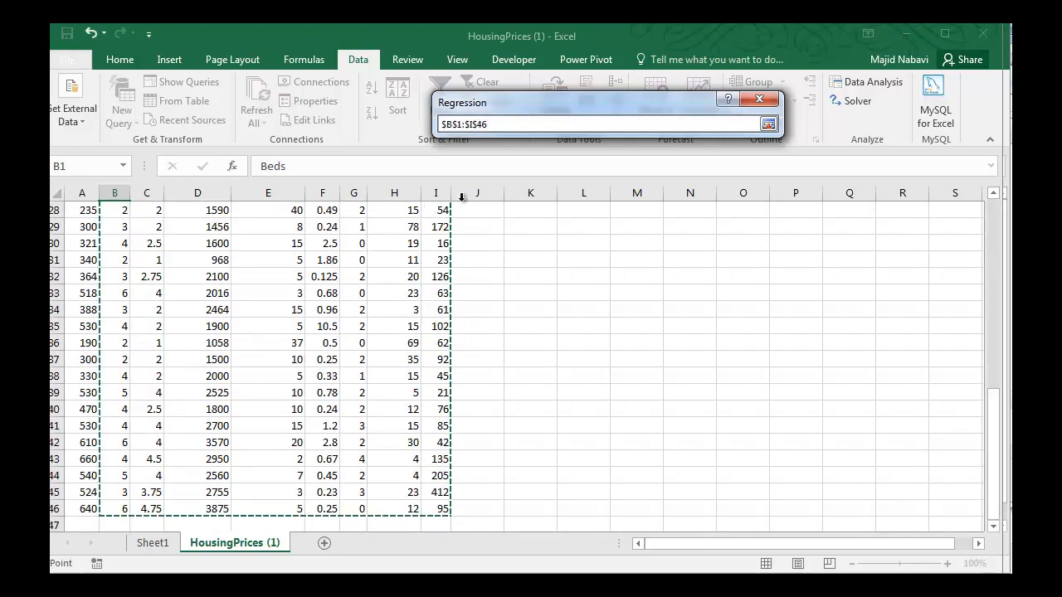
click(768, 124)
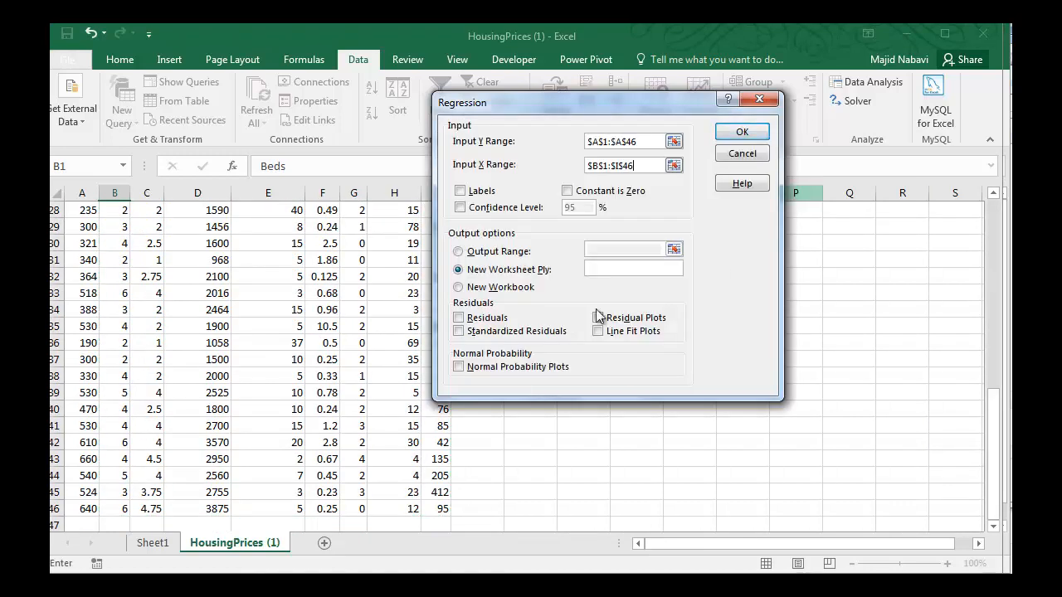
Step: Enable Labels, set the output range to cell L2 on the same sheet, and run the regression
click(460, 192)
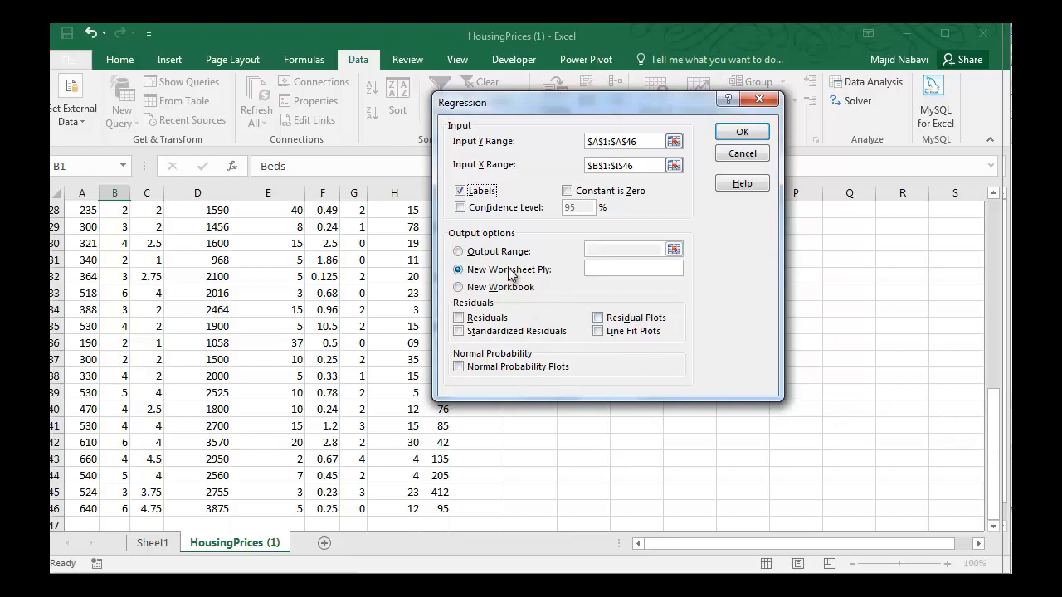
click(458, 251)
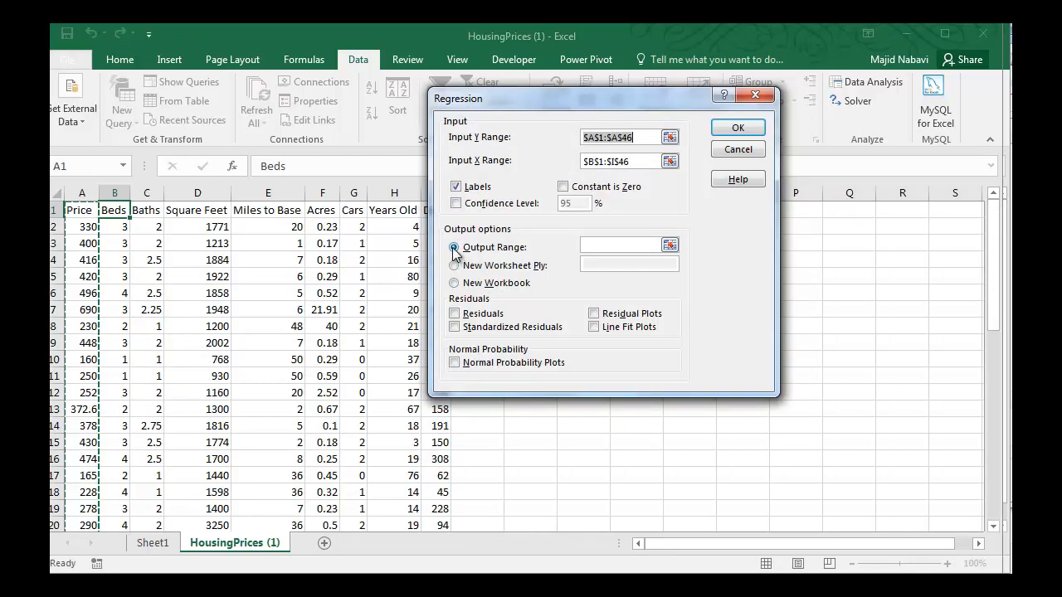
click(667, 246)
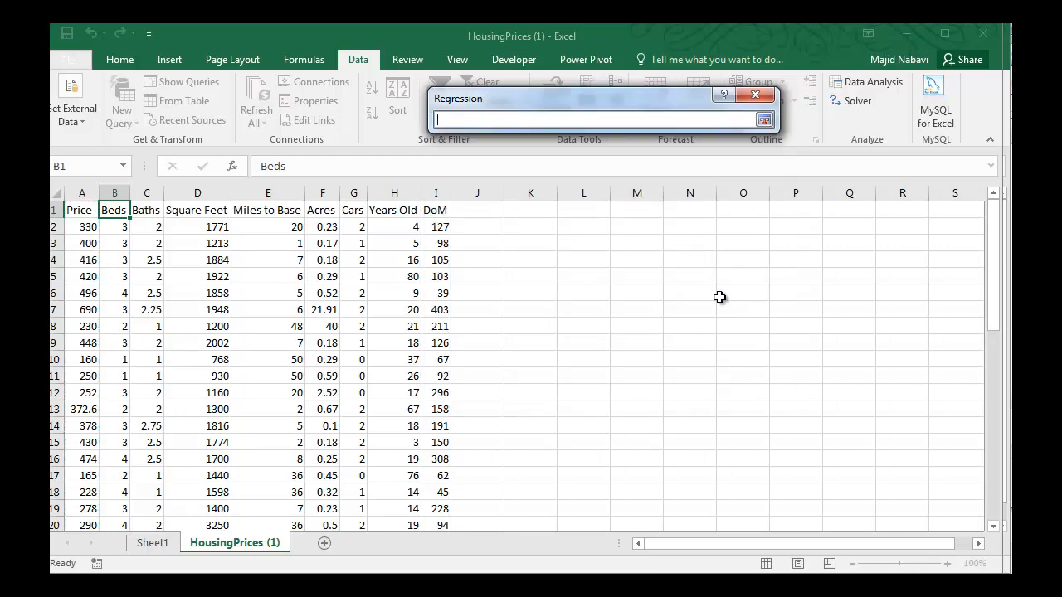
click(578, 229)
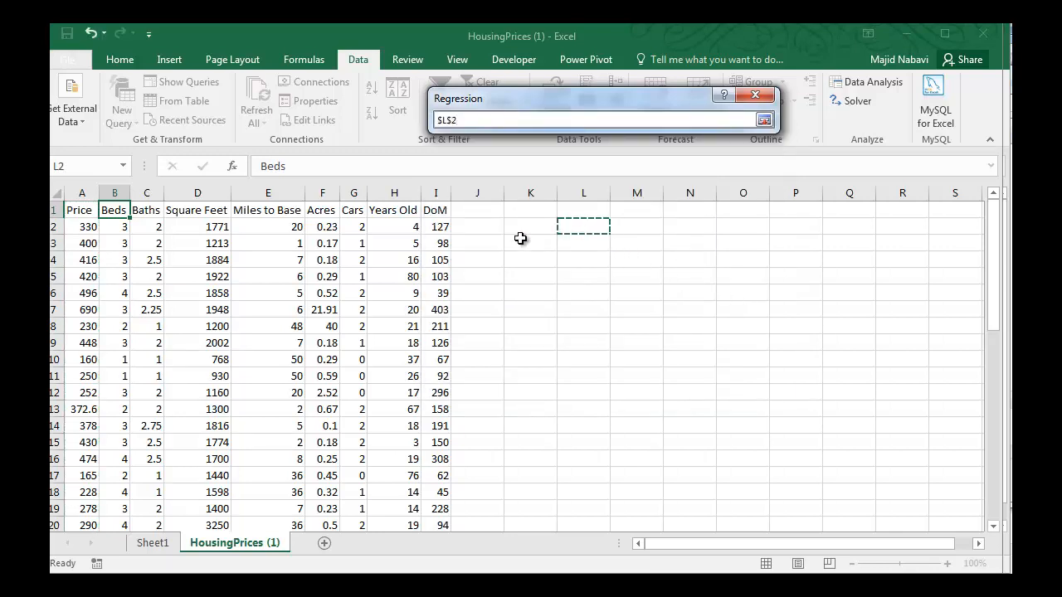
click(763, 121)
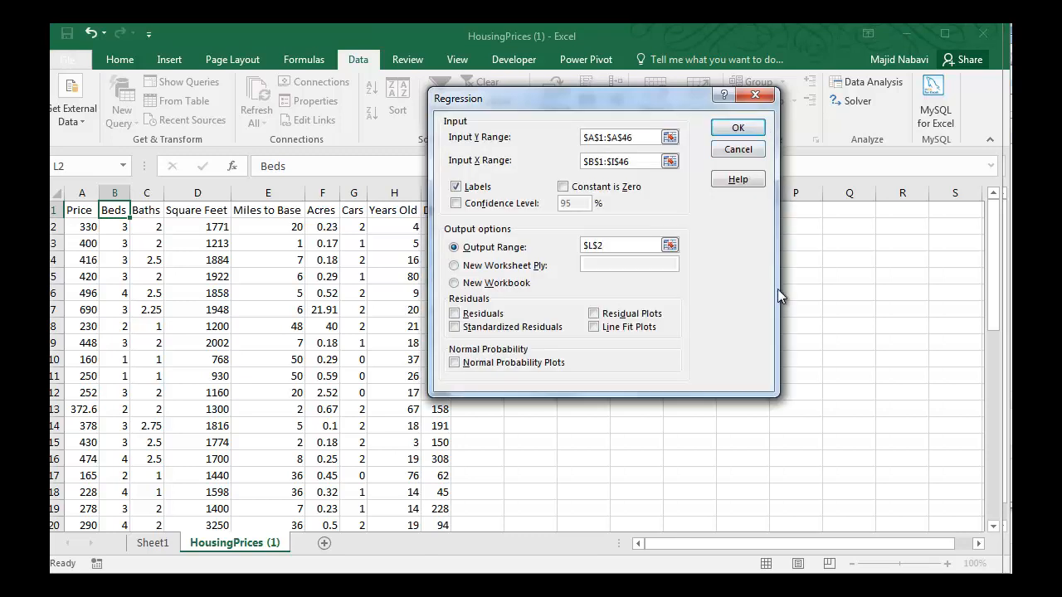
click(738, 130)
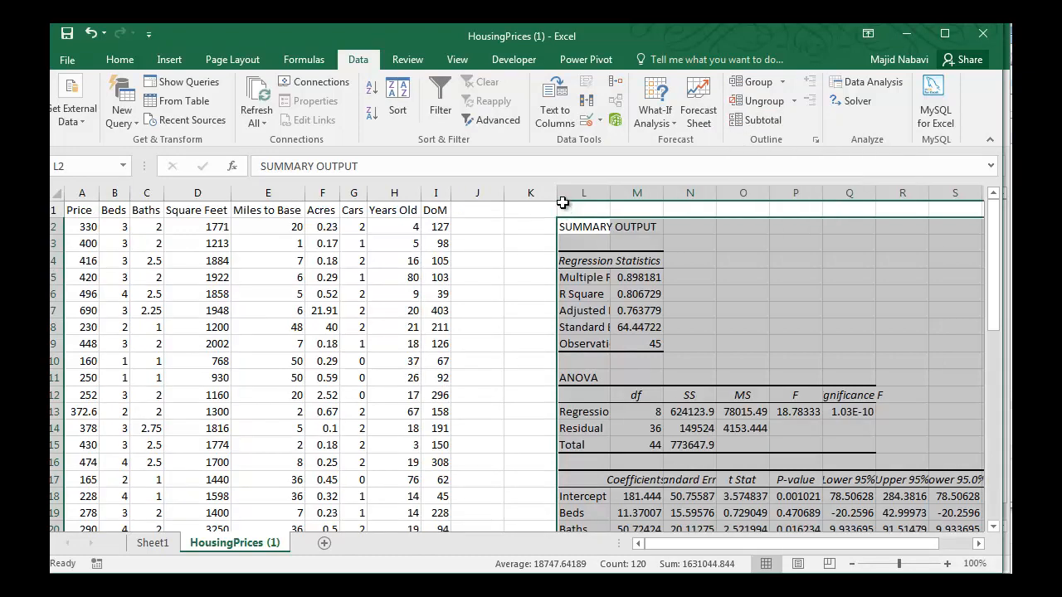
Step: Autofit column L of the regression output and review the ANOVA and coefficients tables
drag(609, 194, 610, 193)
double_click(609, 193)
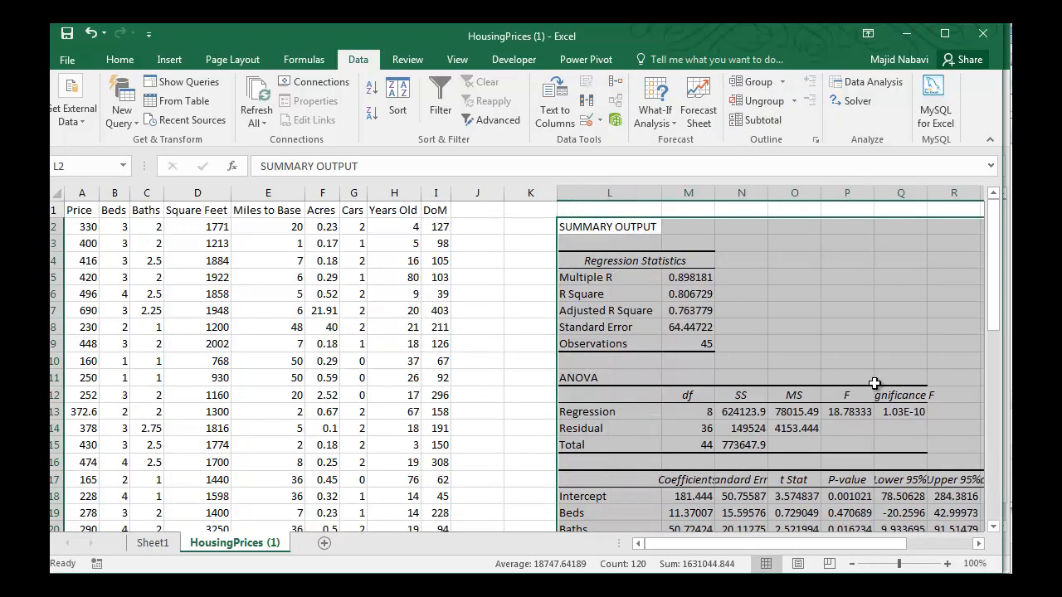
click(877, 379)
scroll(407, 240, down, 1)
scroll(408, 240, right, 2)
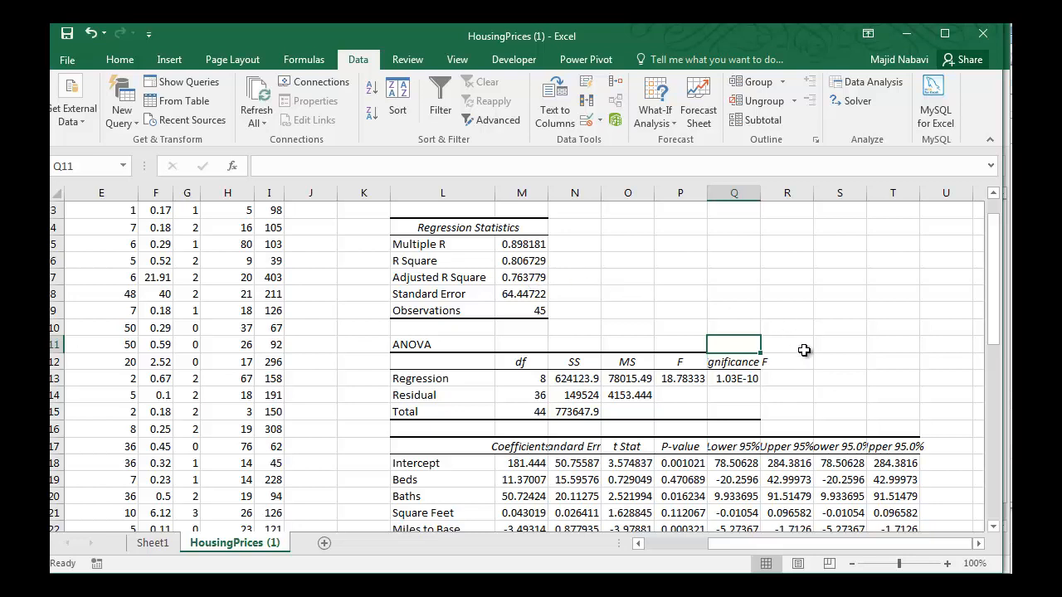
scroll(808, 370, down, 3)
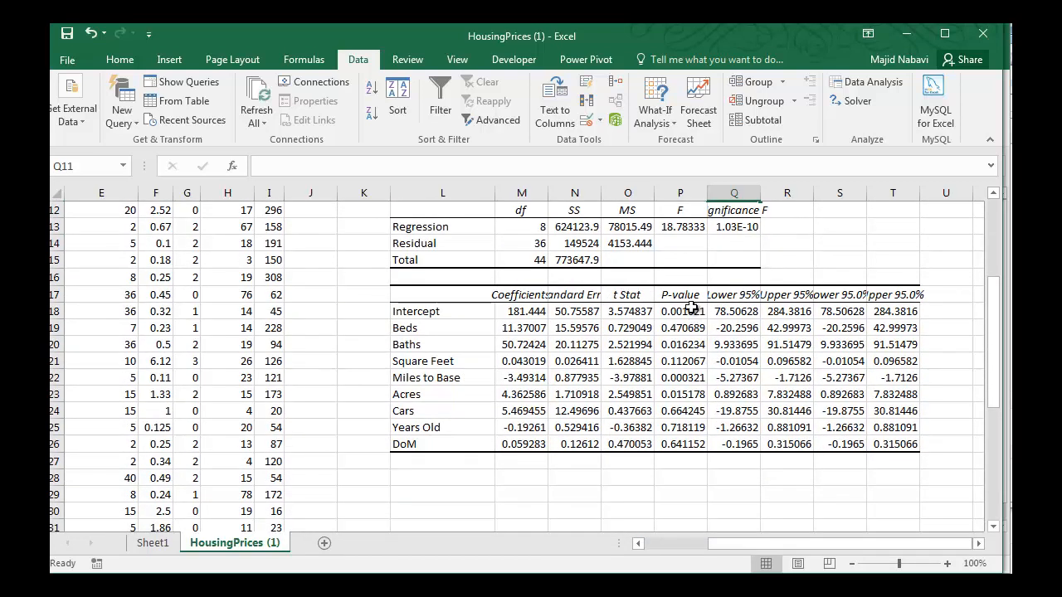
Step: Conditionally format p-values P18:P26 greater than 0.05 with Light Red Fill with Dark Red Text, and inspect the Years Old p-value
drag(682, 313, 687, 443)
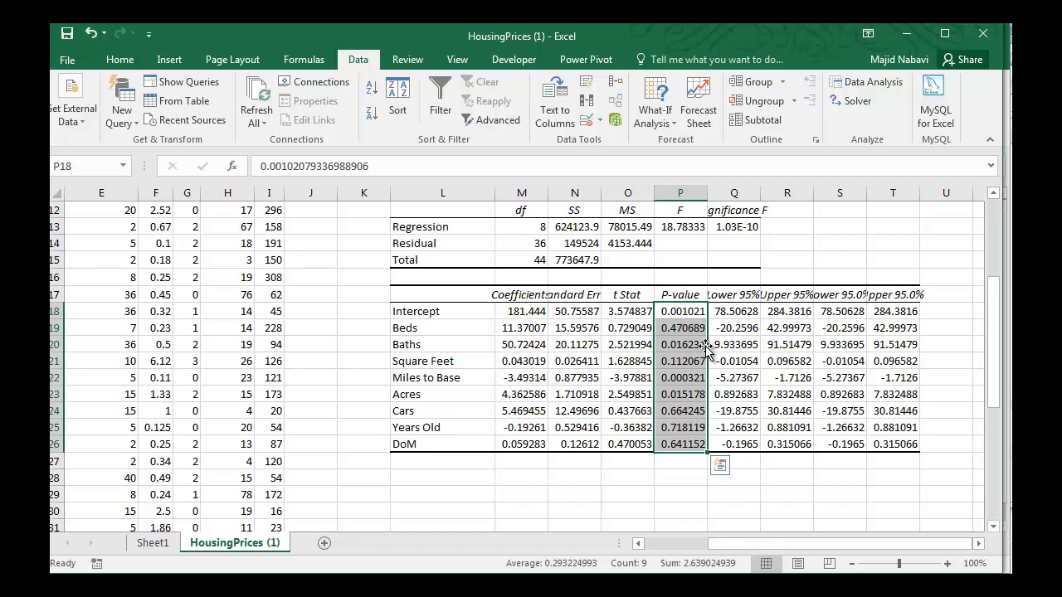
click(122, 58)
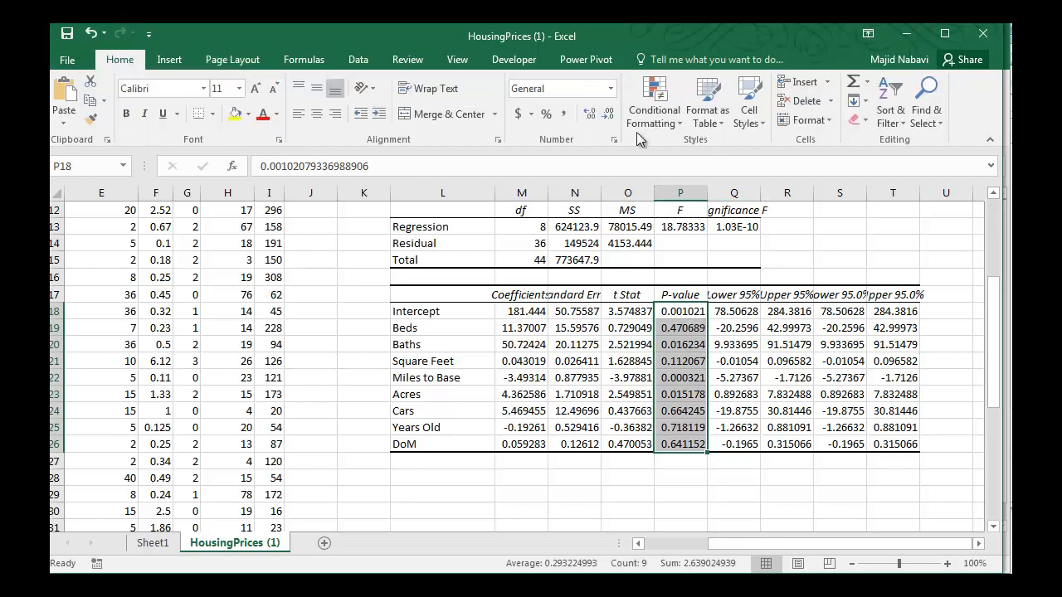
click(677, 118)
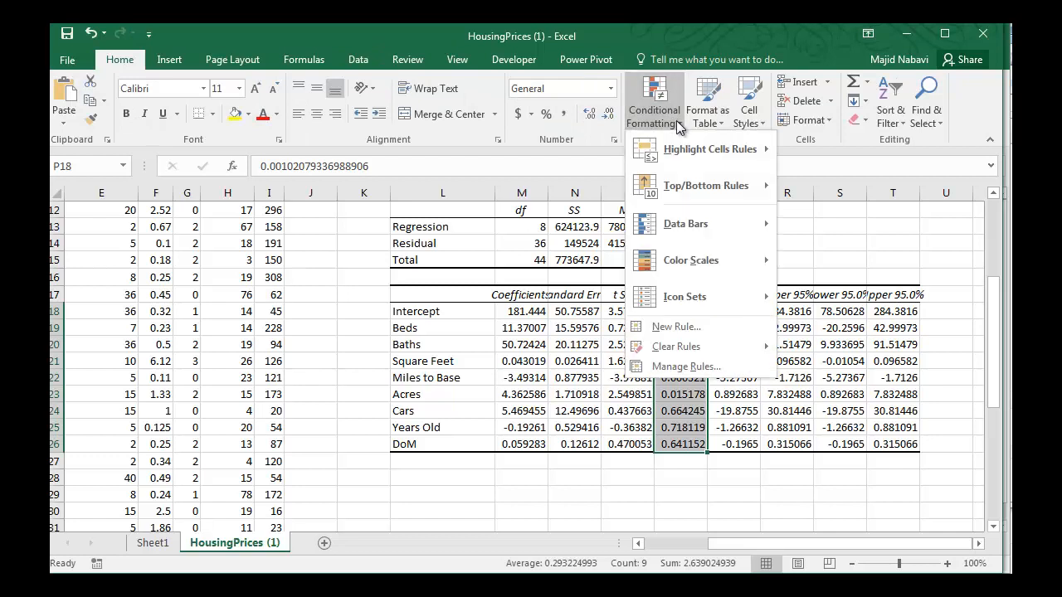
mouse_move(668, 145)
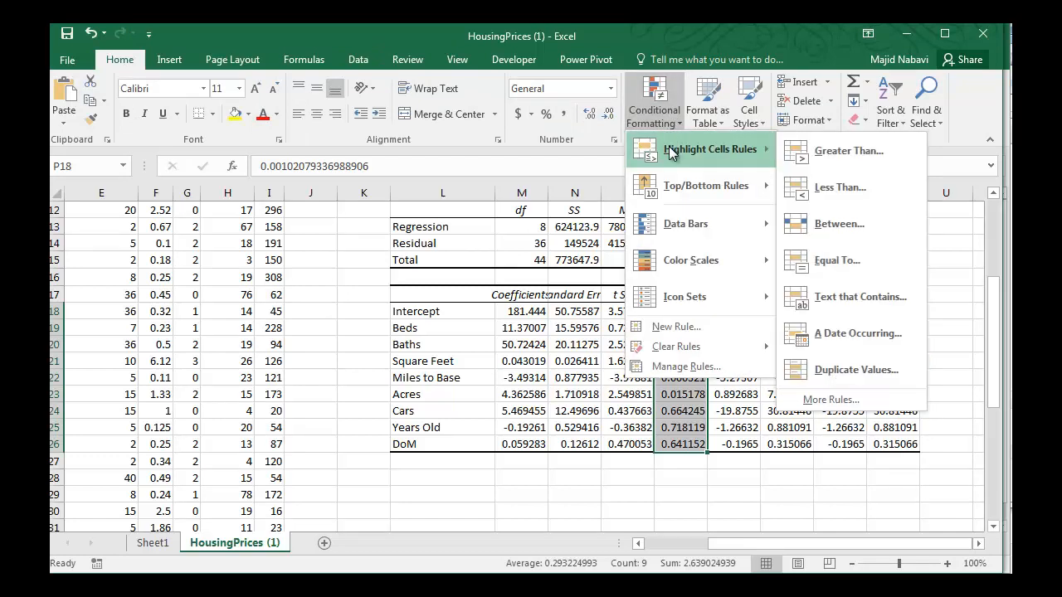
click(845, 150)
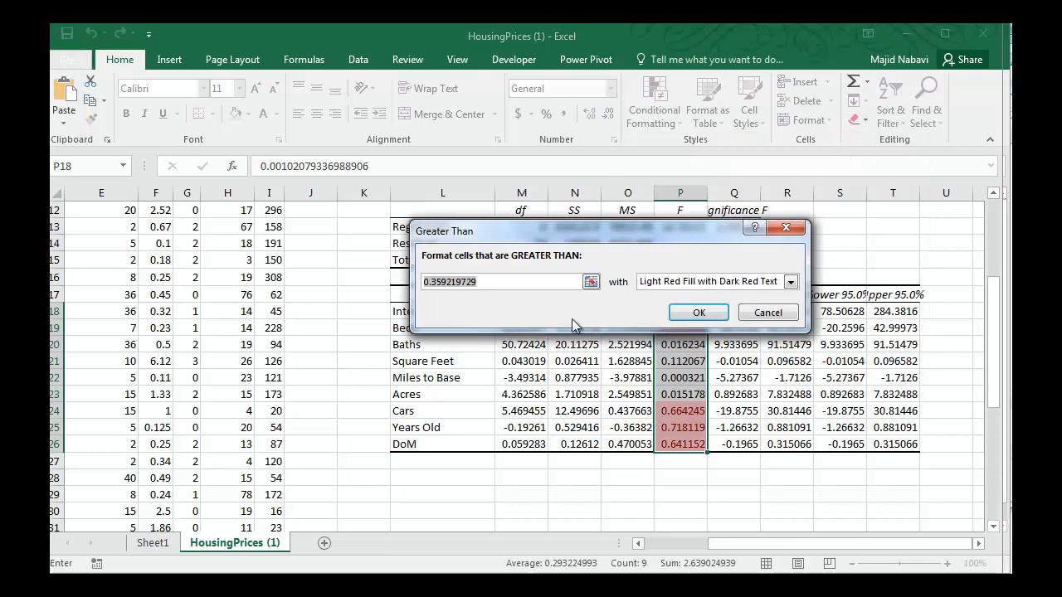
text(0.0)
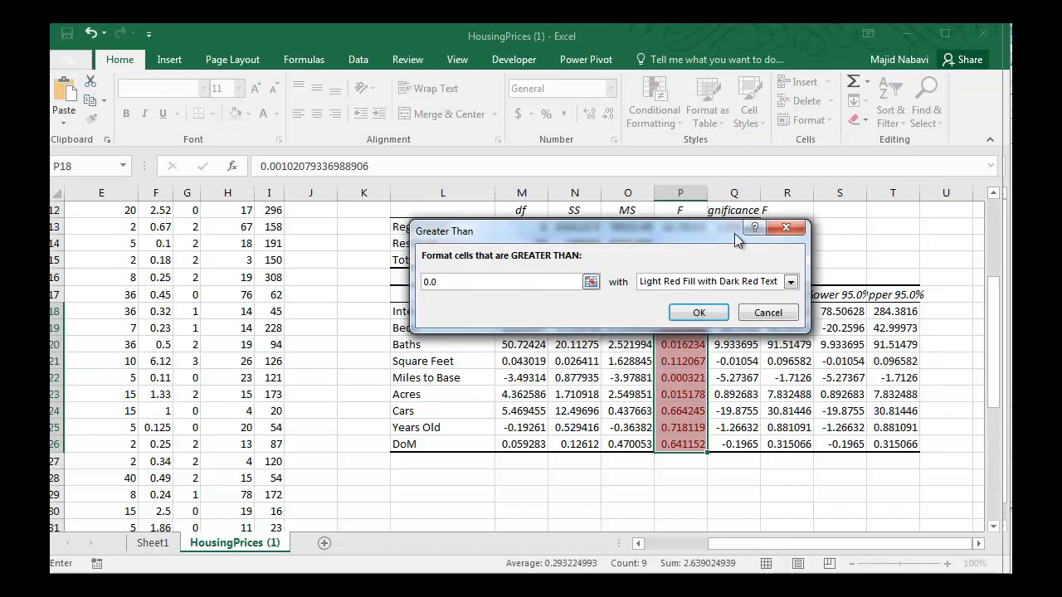
text(5)
click(691, 313)
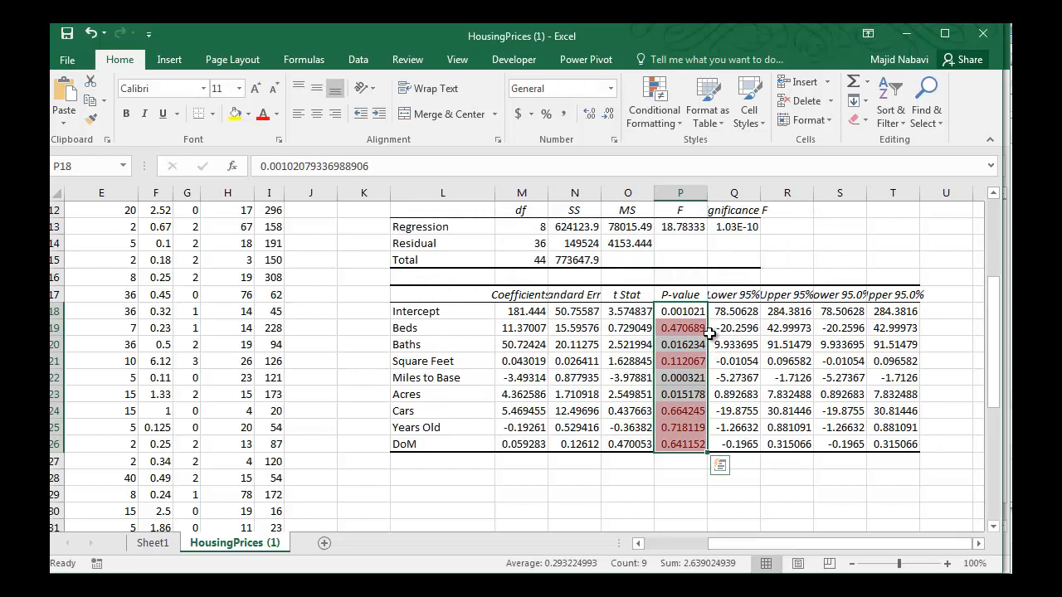
click(679, 428)
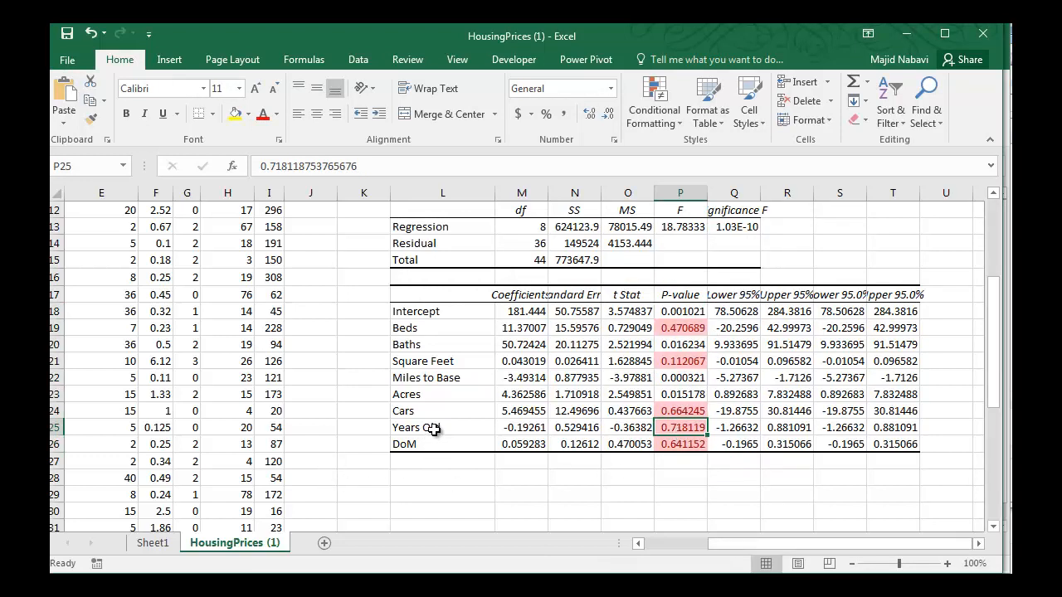
Step: Delete the Years Old column from the housing data and clear the contents of the regression output in columns K through U
scroll(434, 429, up, 4)
drag(762, 543, 714, 541)
click(350, 207)
key(ctrl+shift+Down)
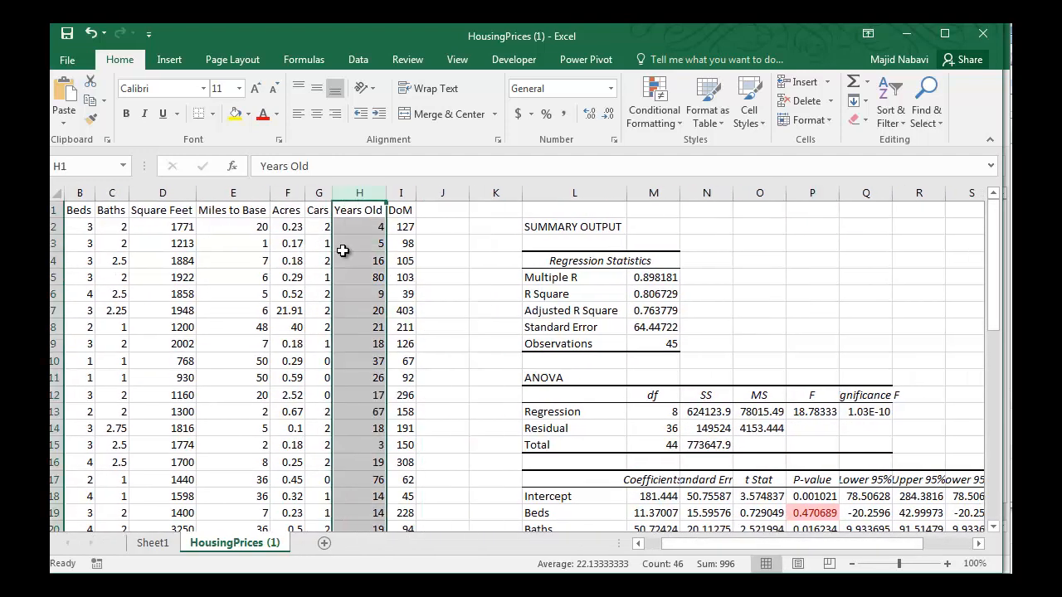
right_click(349, 192)
click(399, 332)
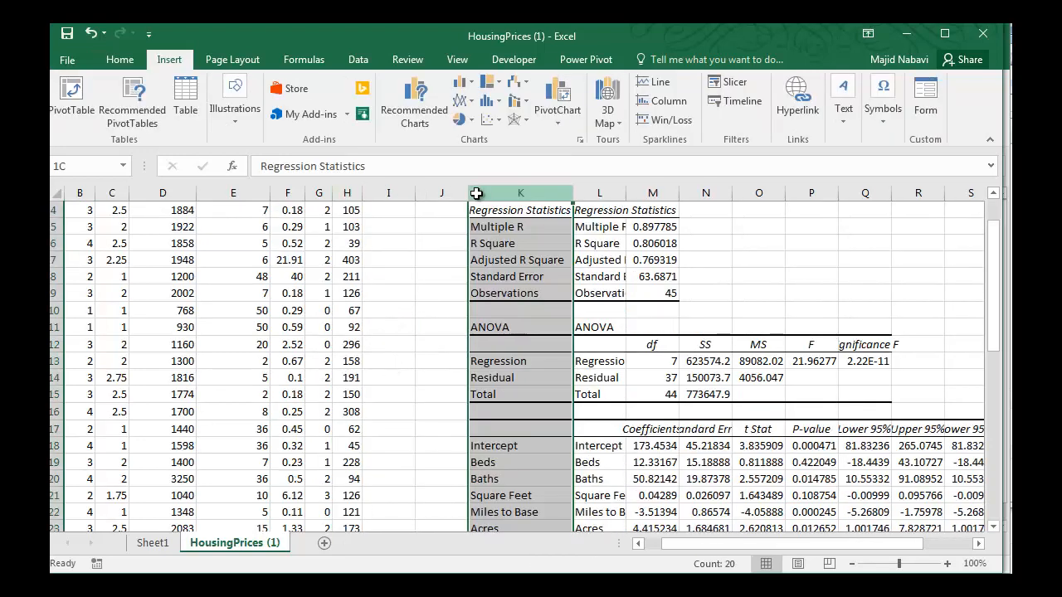
drag(476, 193, 961, 195)
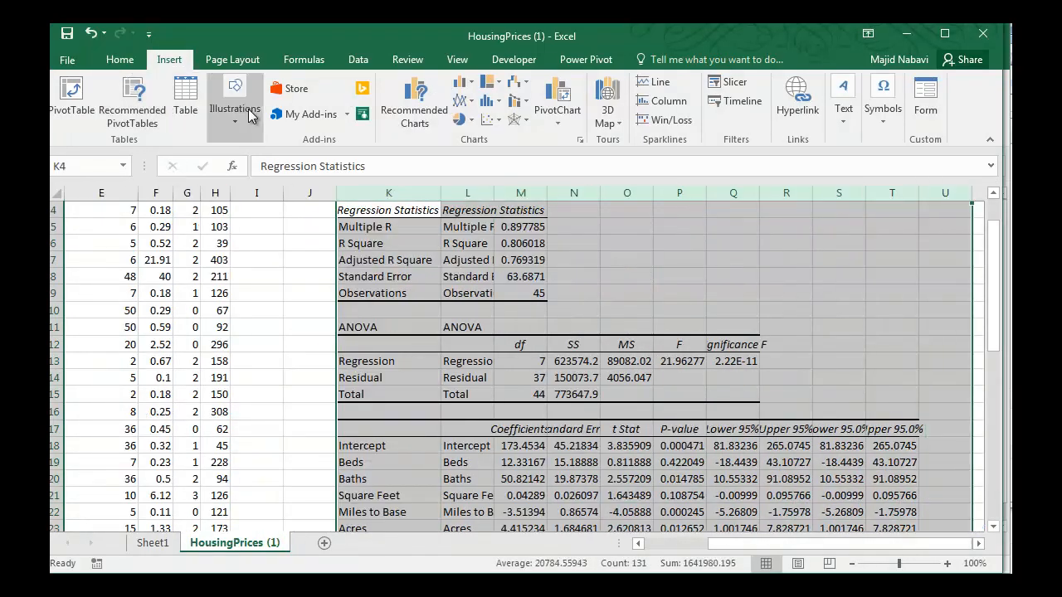
key(Delete)
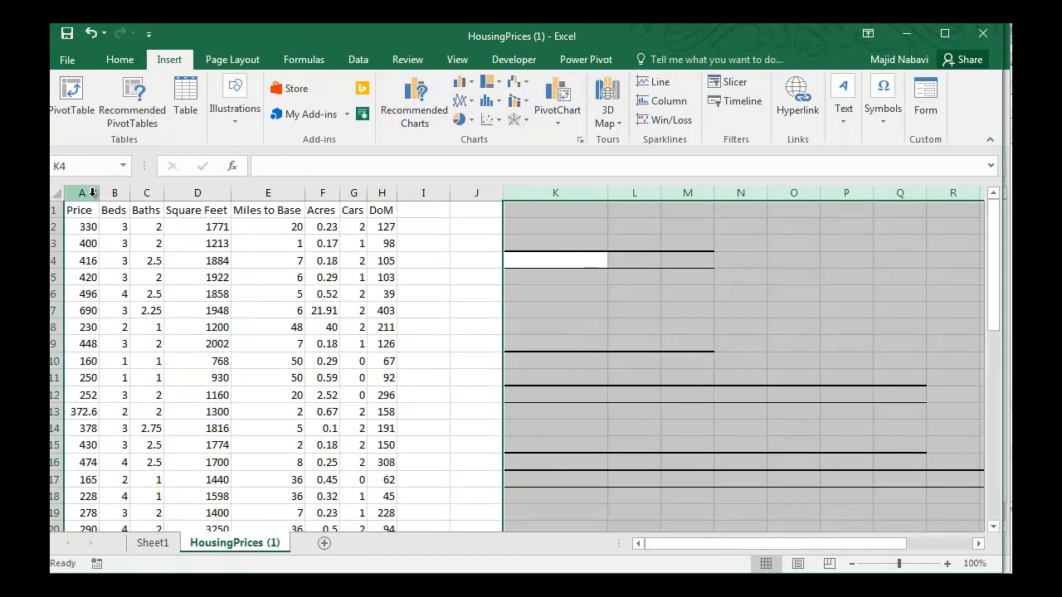
Step: Run a regression with the Input X Range covering Beds through DoM, B1:H46, and the output placed at L2
click(360, 60)
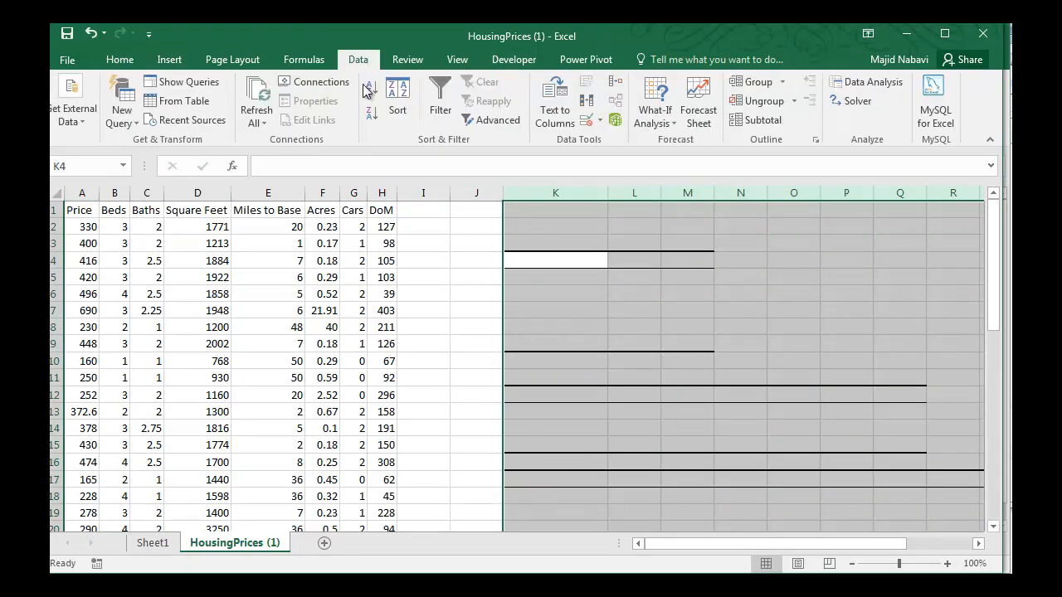
click(874, 83)
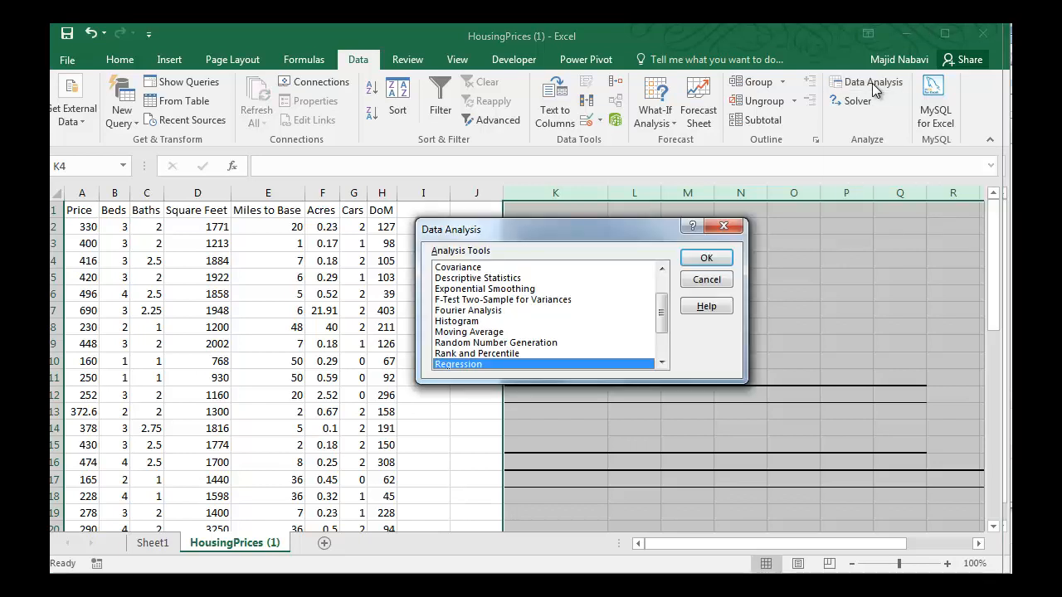
click(706, 258)
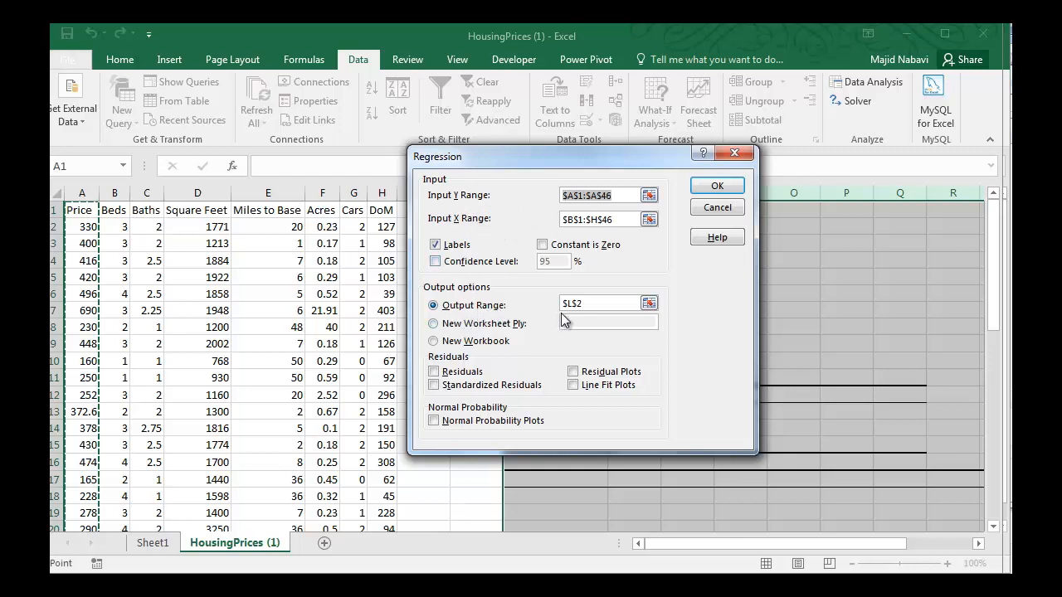
click(649, 219)
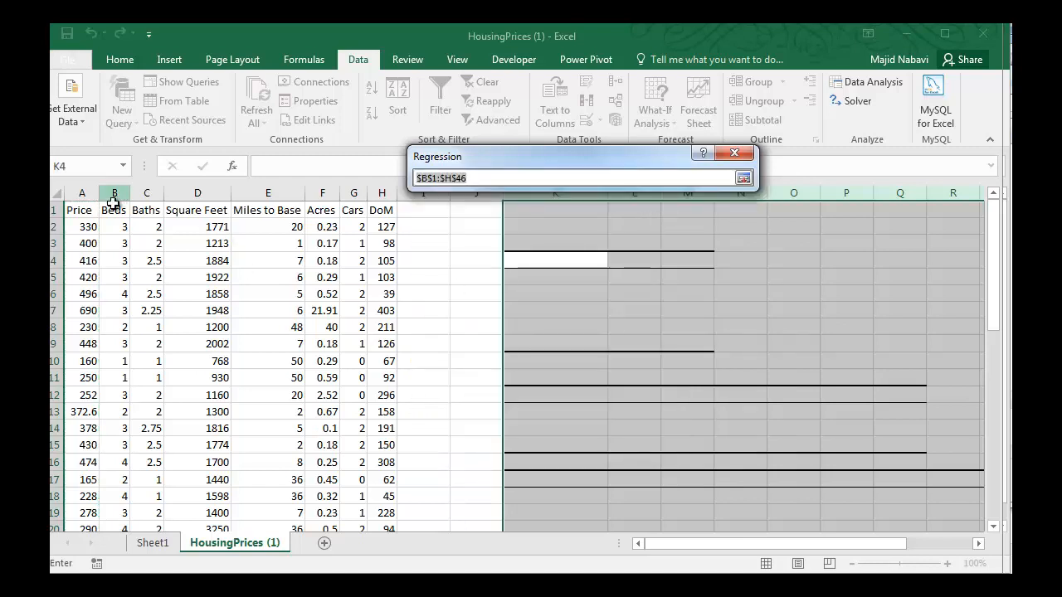
drag(114, 210, 375, 209)
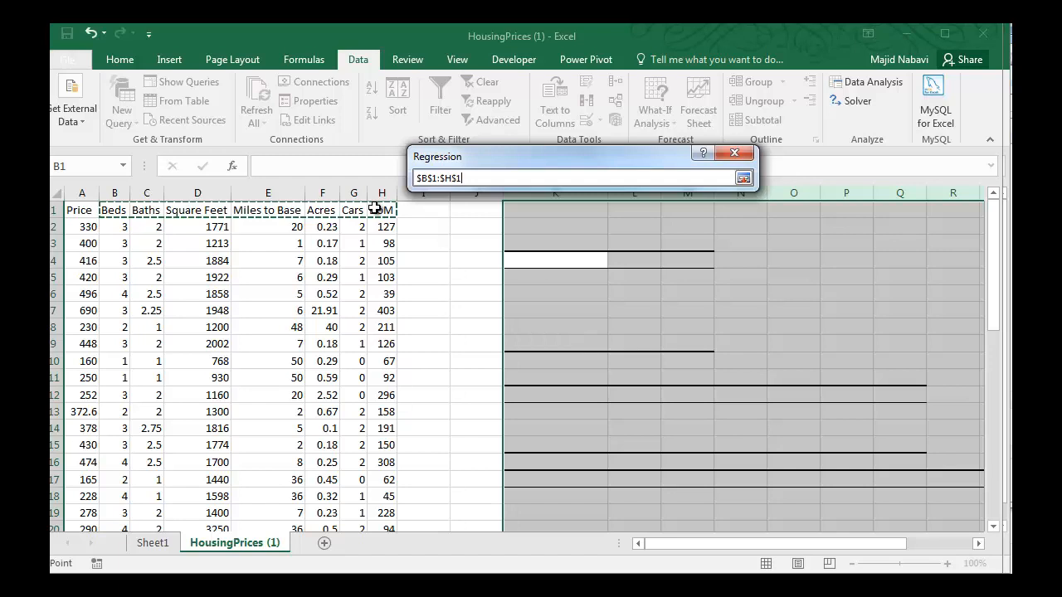
key(ctrl+shift+Down)
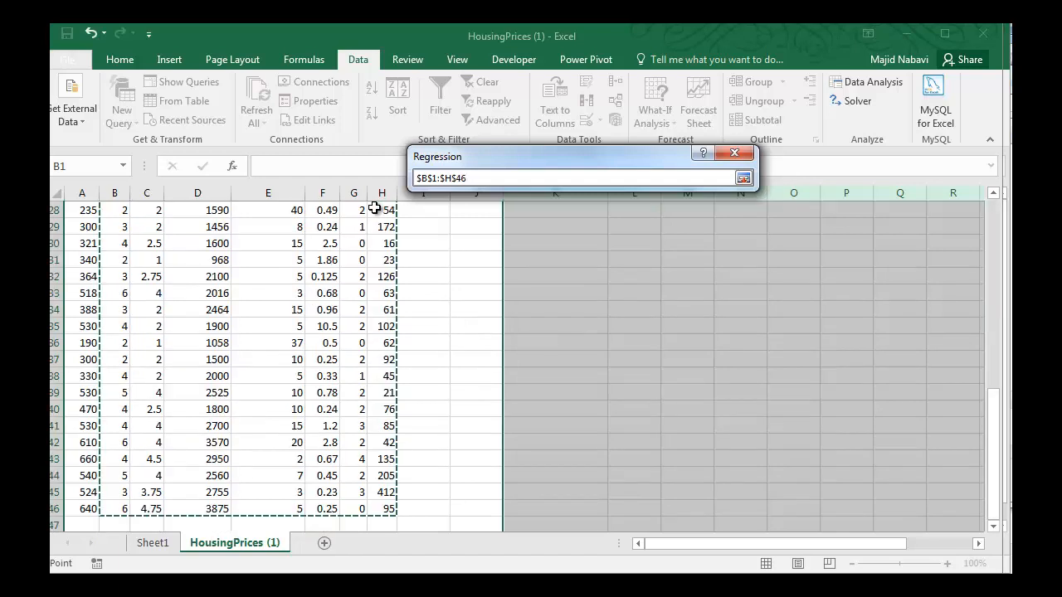
click(743, 178)
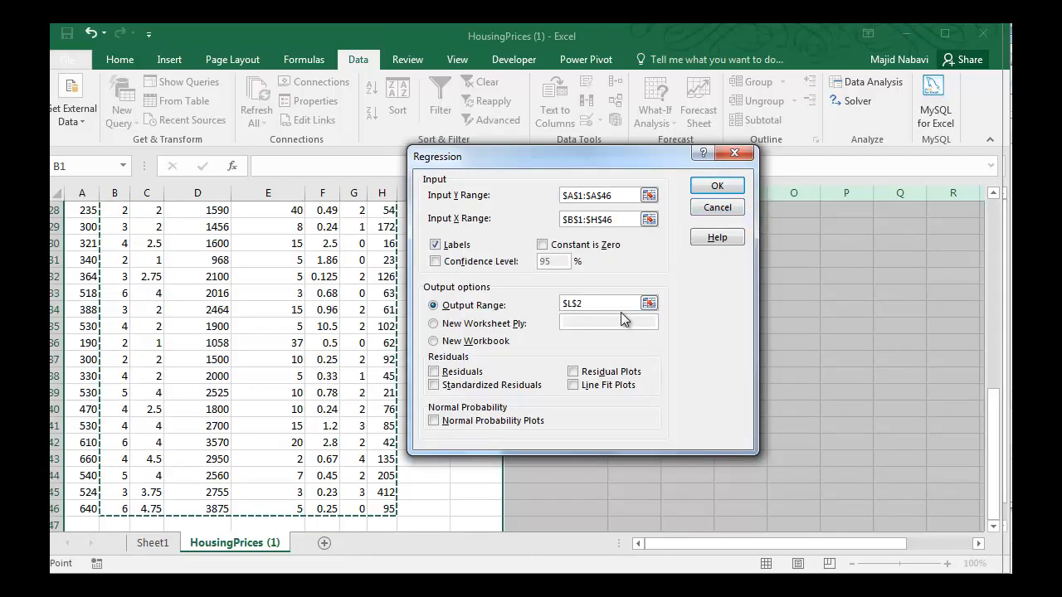
click(717, 186)
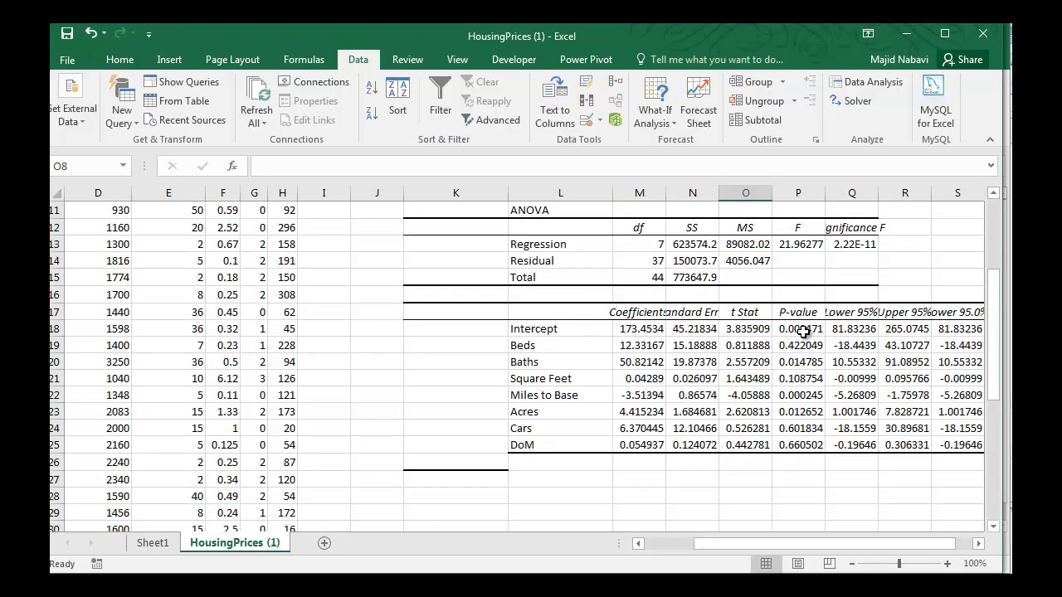
Step: Conditionally format p-values P18:P25 greater than 0.05 with Light Red Fill with Dark Red Text, and inspect the DoM p-value
drag(803, 332, 816, 452)
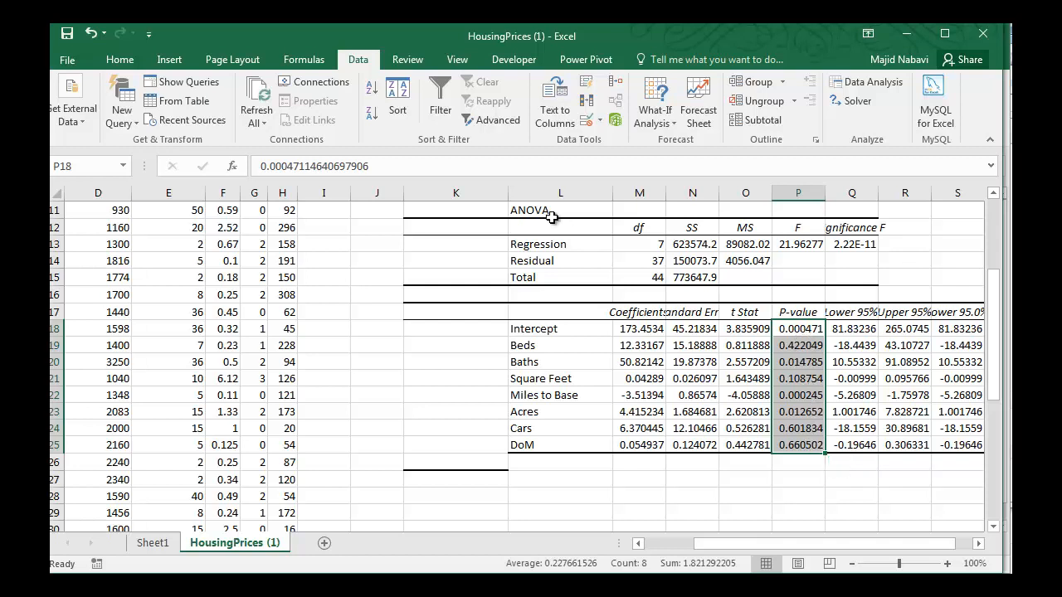
click(120, 59)
click(655, 116)
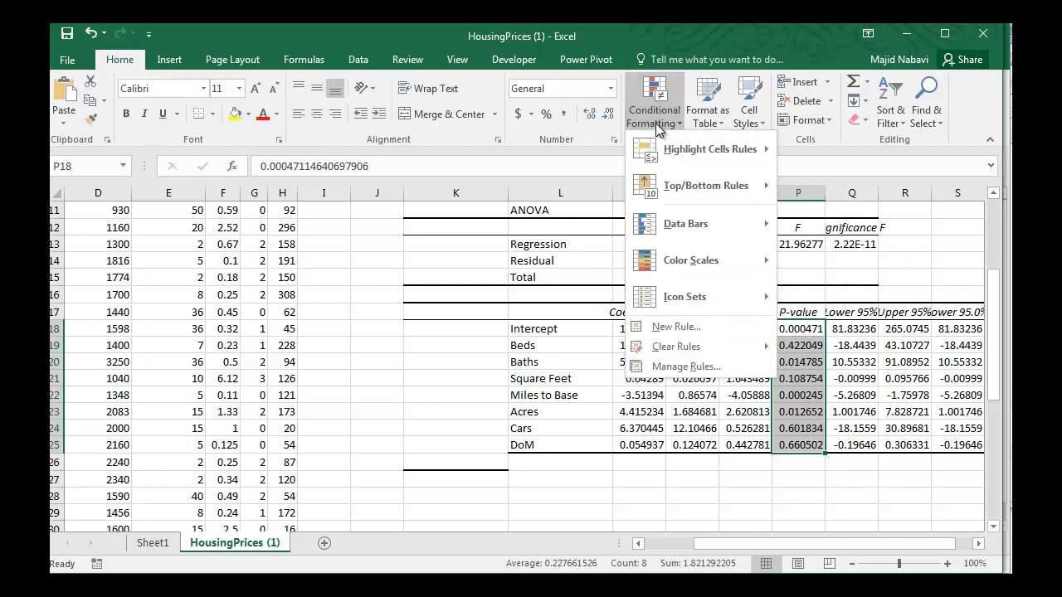
mouse_move(679, 149)
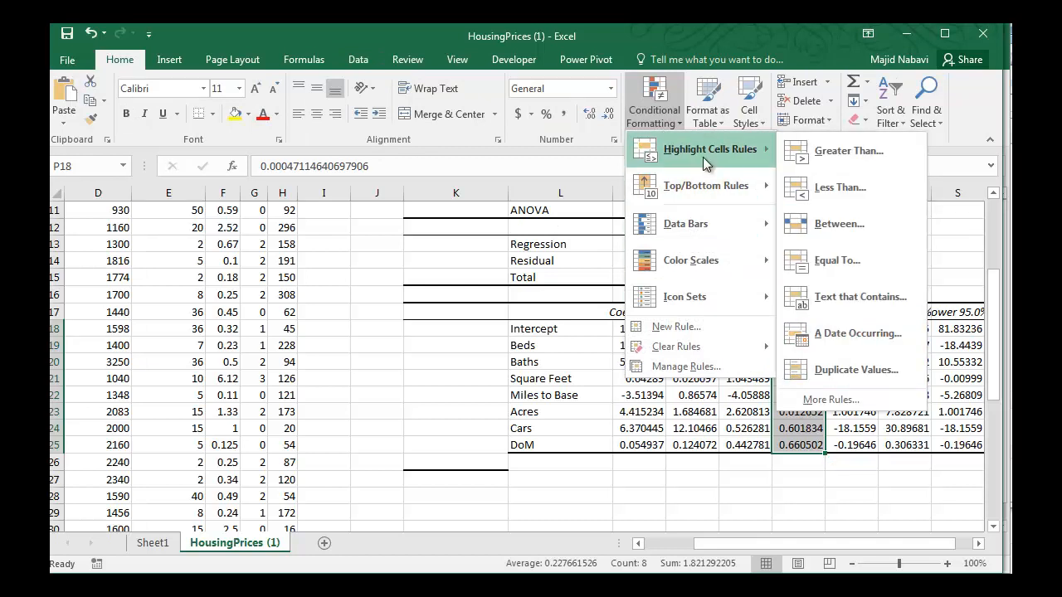
click(838, 153)
text(0.05)
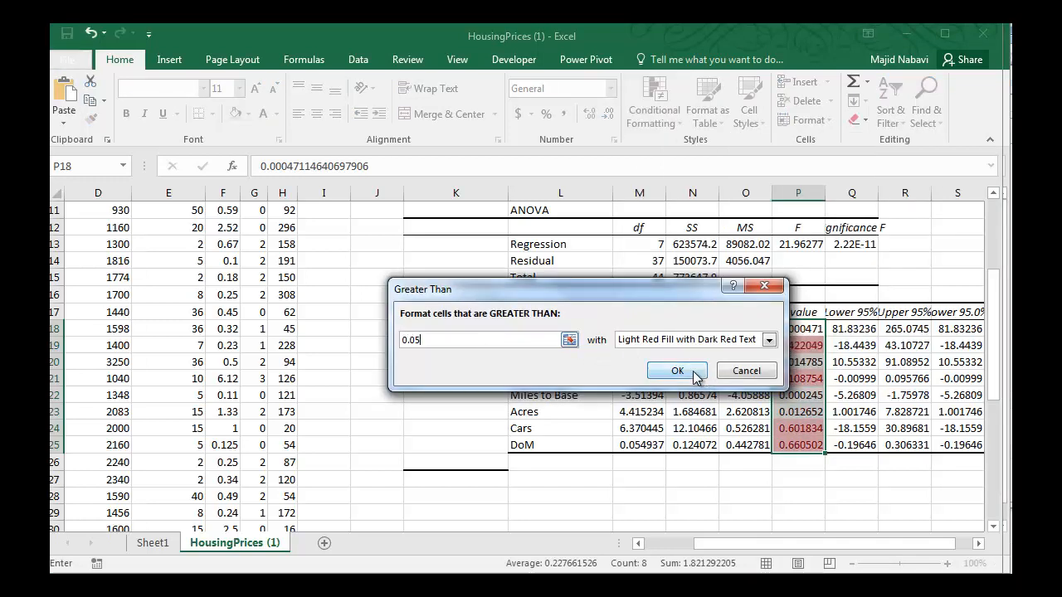
click(676, 371)
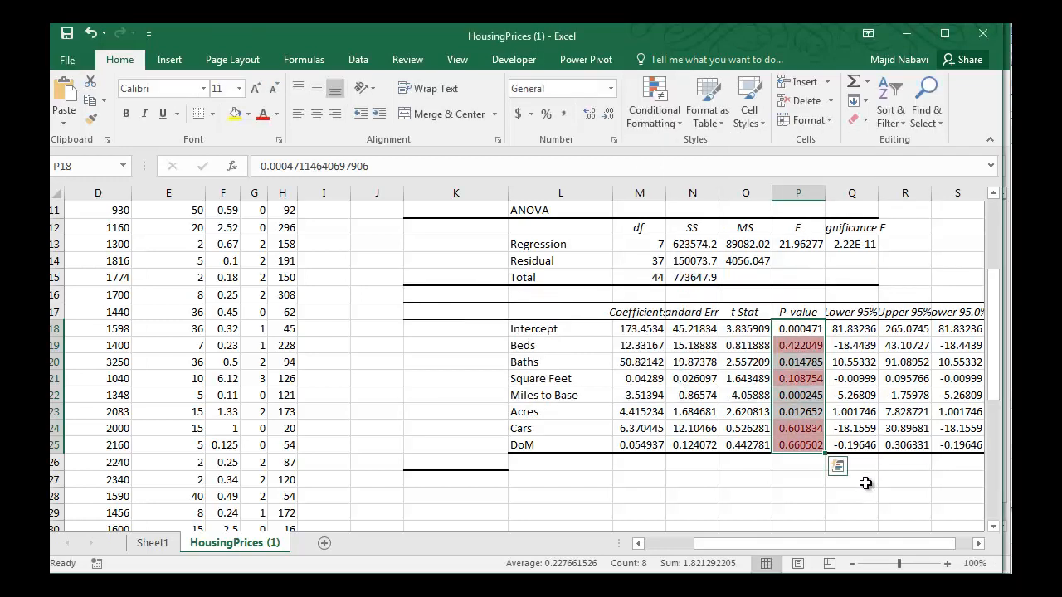
click(797, 447)
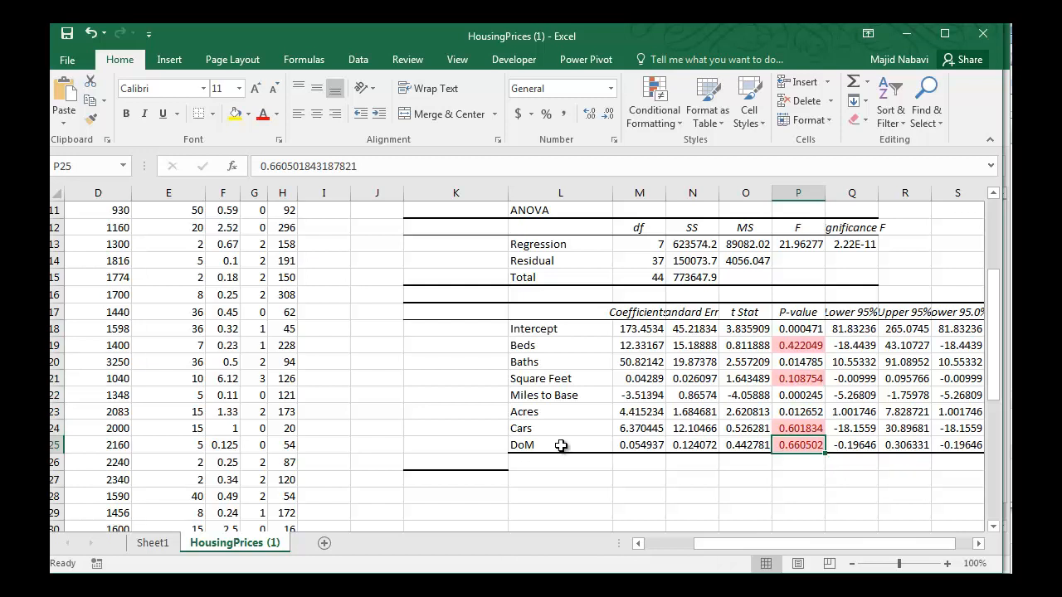
Step: Clear all contents and formatting of the regression output in K1:T25
scroll(757, 455, up, 1)
drag(781, 546, 824, 542)
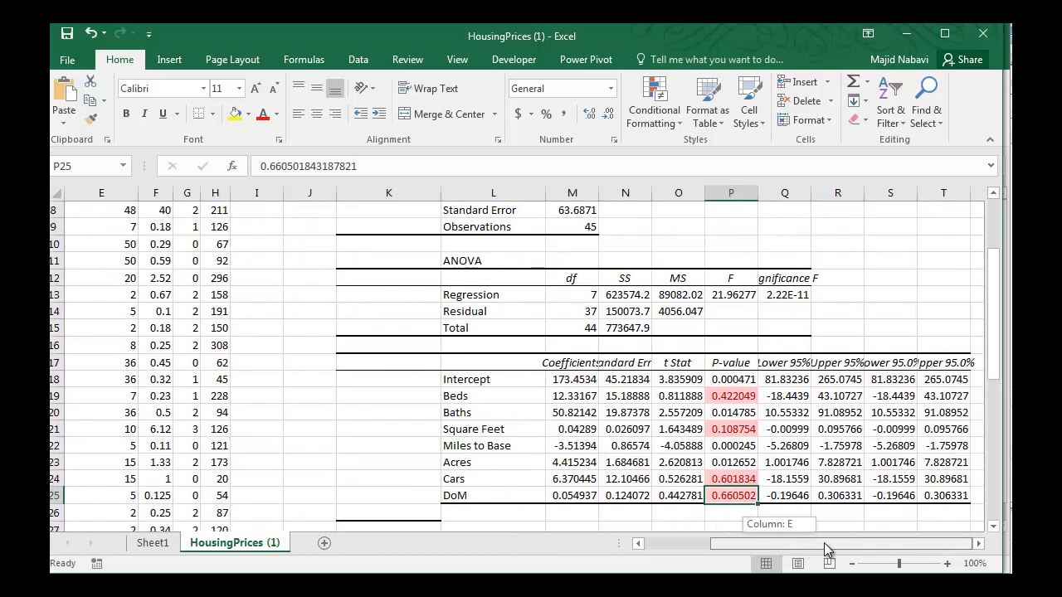
drag(950, 495, 344, 63)
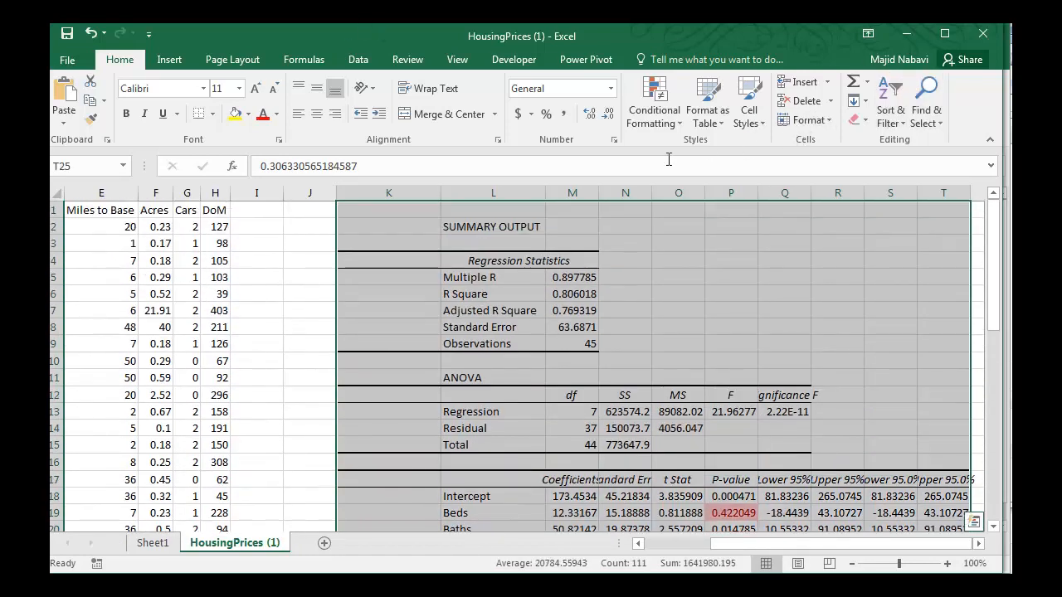
click(858, 120)
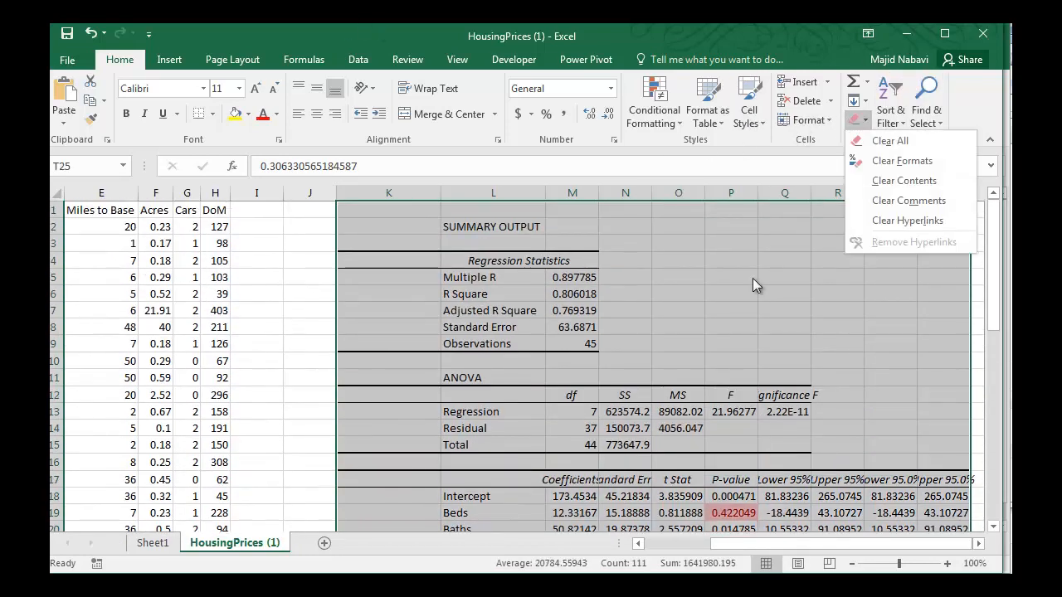
click(880, 142)
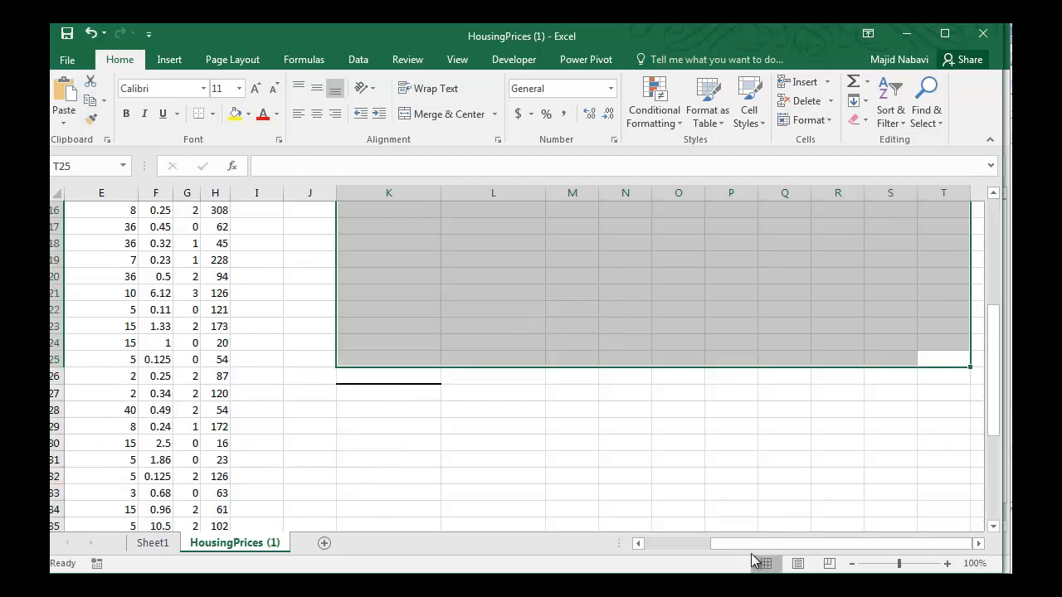
Step: Delete the DoM column from the housing data
drag(771, 543, 493, 410)
scroll(493, 409, up, 5)
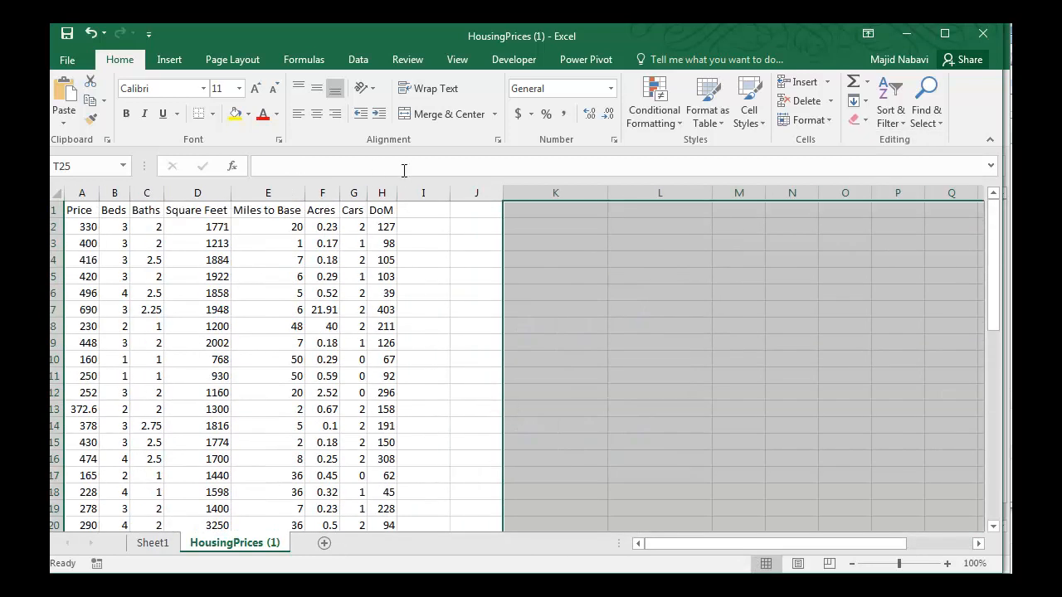
click(377, 189)
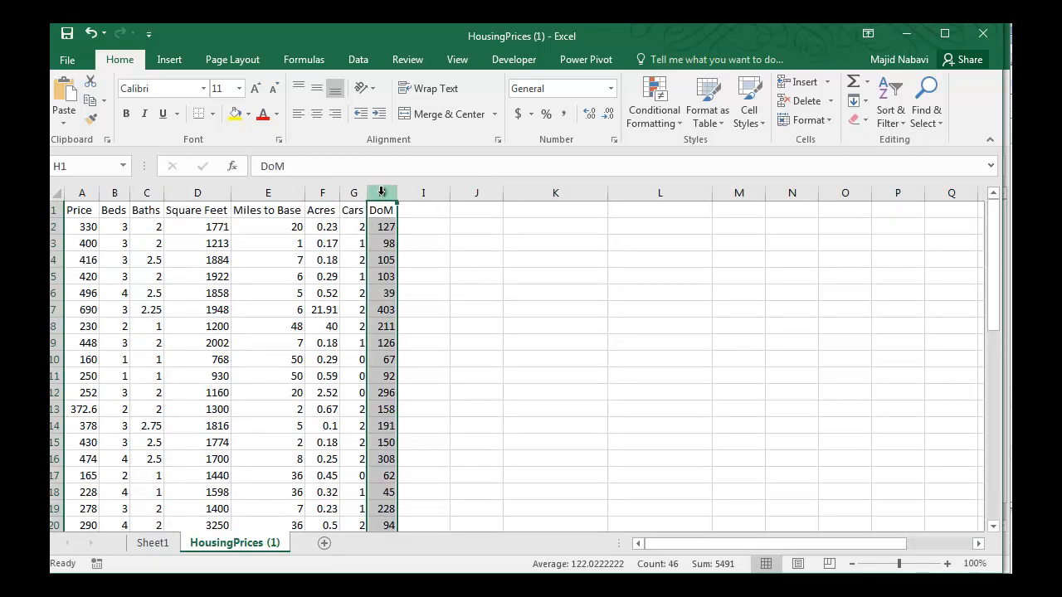
right_click(382, 192)
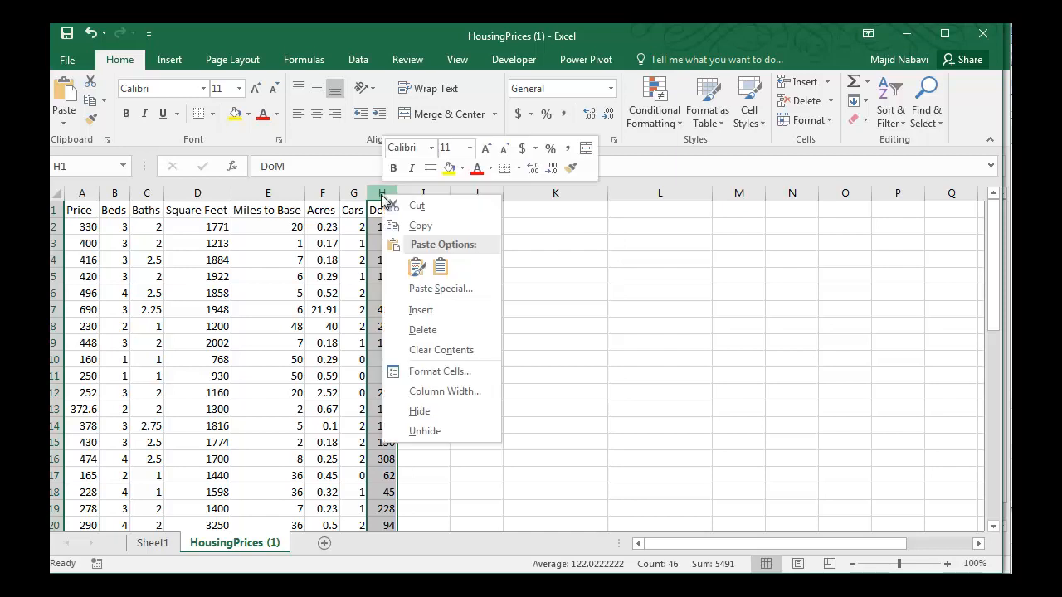
click(422, 331)
click(286, 293)
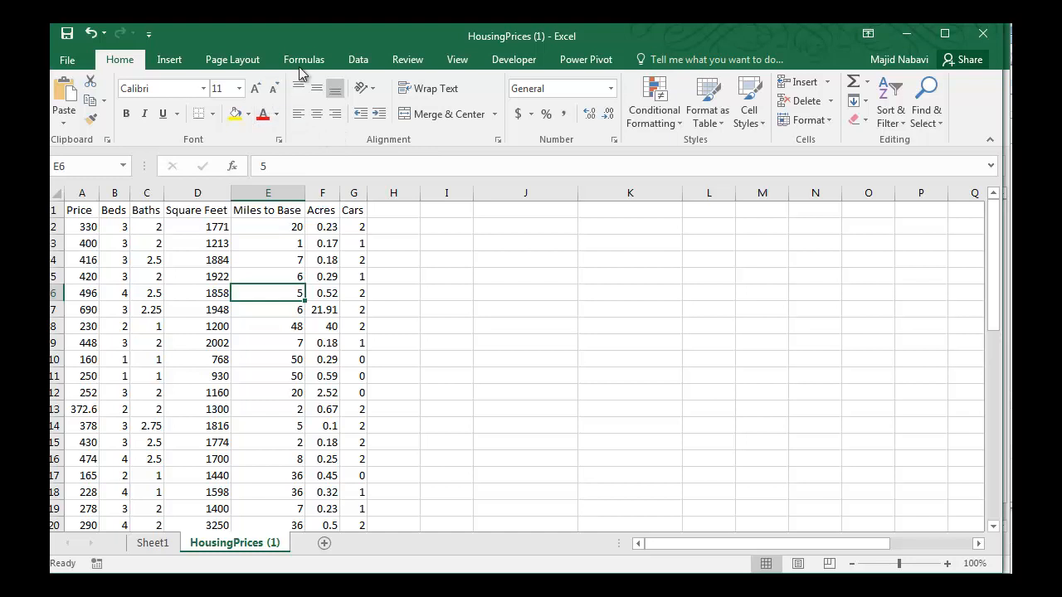
Step: Open the Regression tool and set its Input X Range to the Beds through Cars columns, B1:G46
click(359, 60)
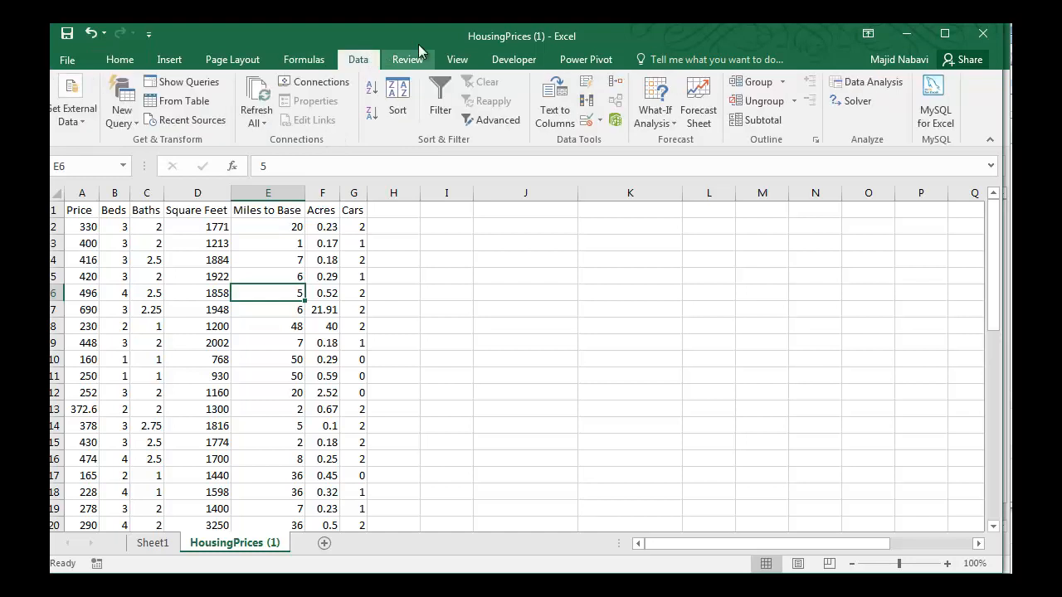
click(870, 89)
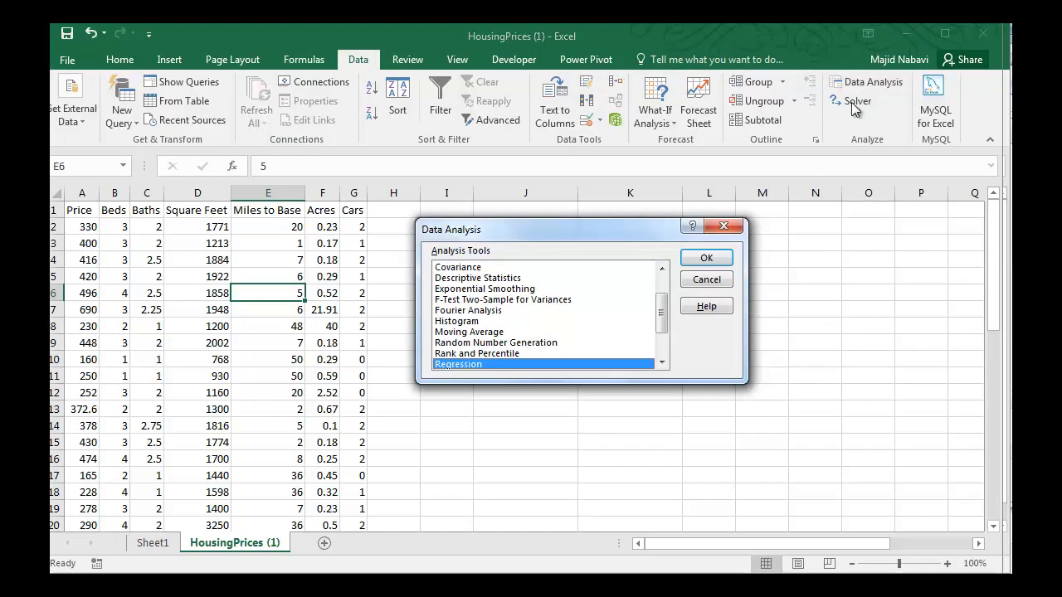
click(706, 258)
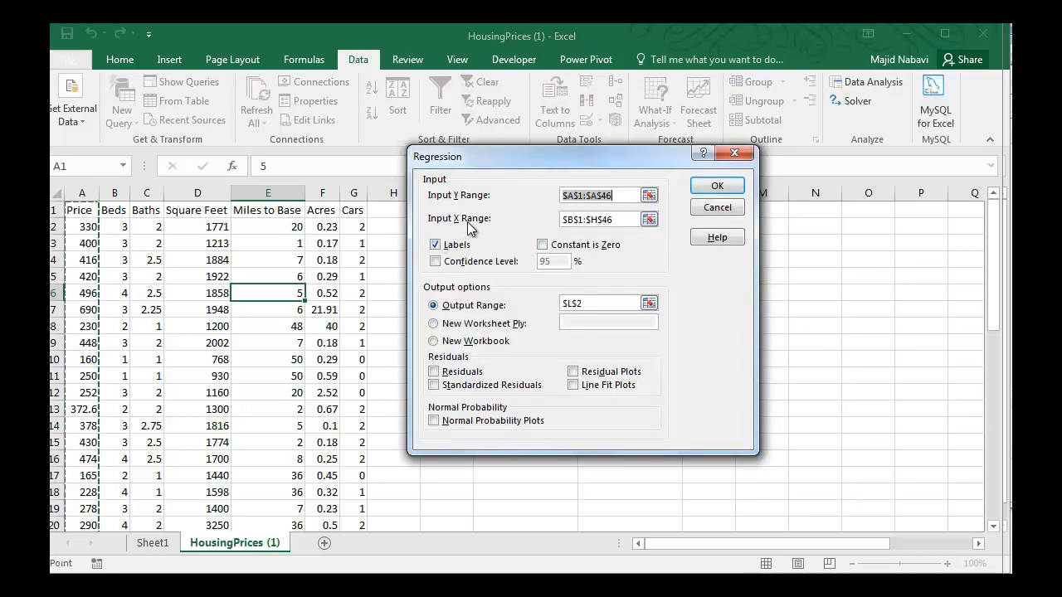
click(649, 220)
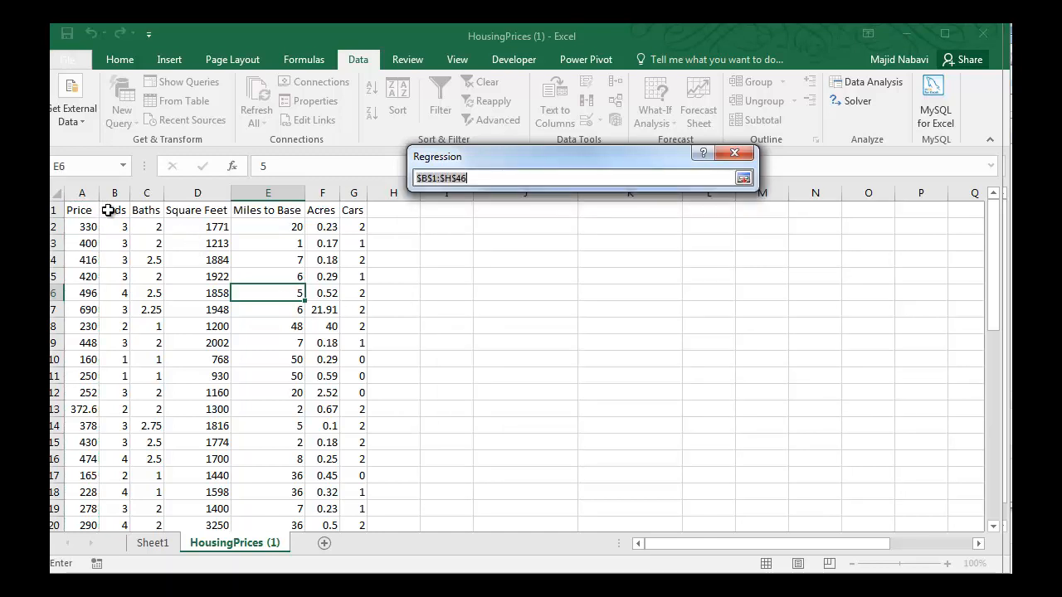
drag(103, 211, 344, 206)
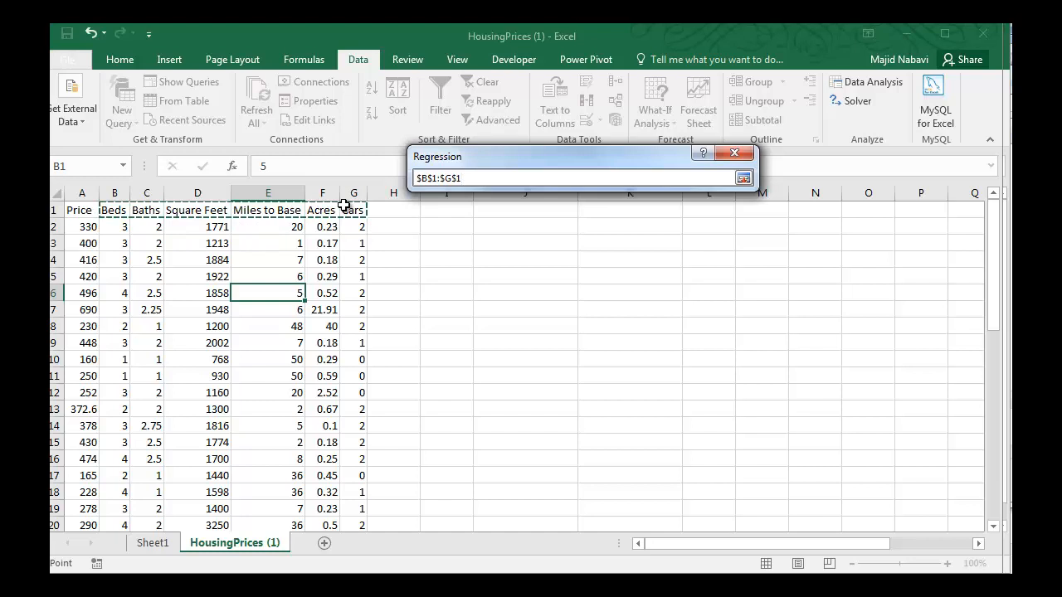
key(ctrl+shift+Down)
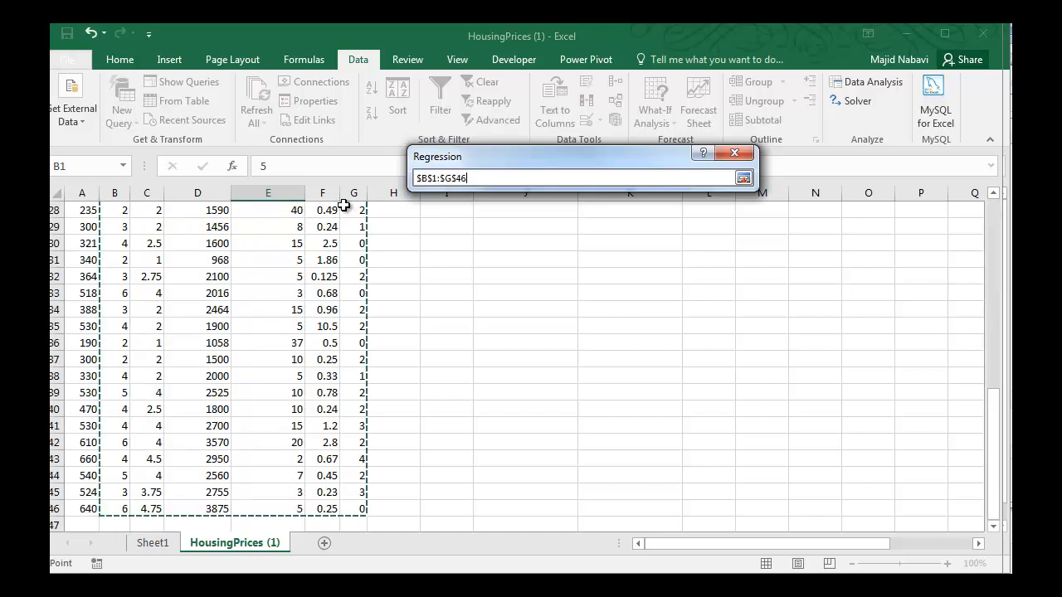
click(743, 177)
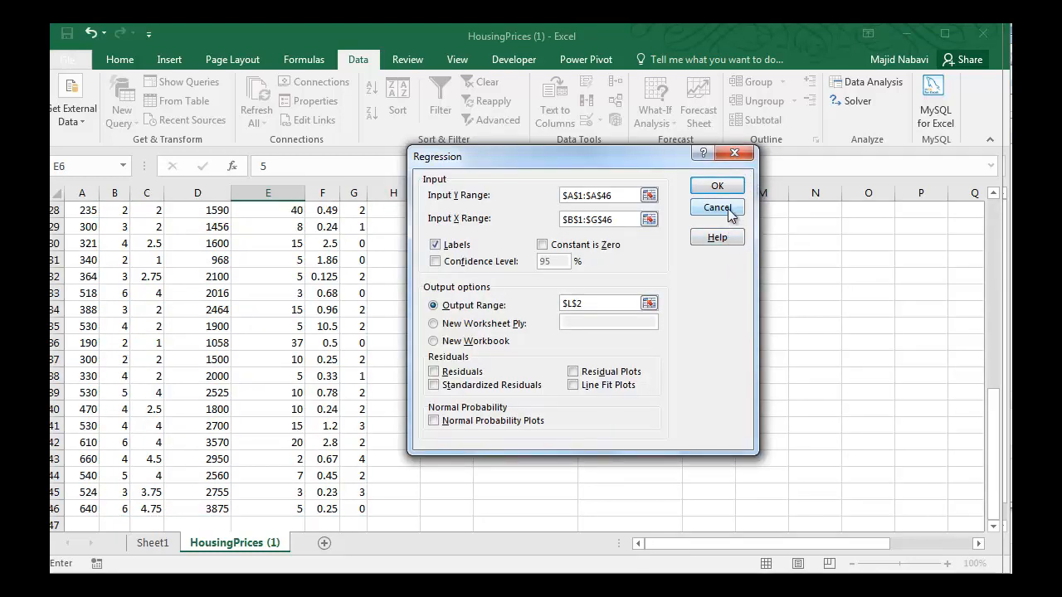
Step: Run the regression with its output at L2 and review the summary and ANOVA tables
click(728, 190)
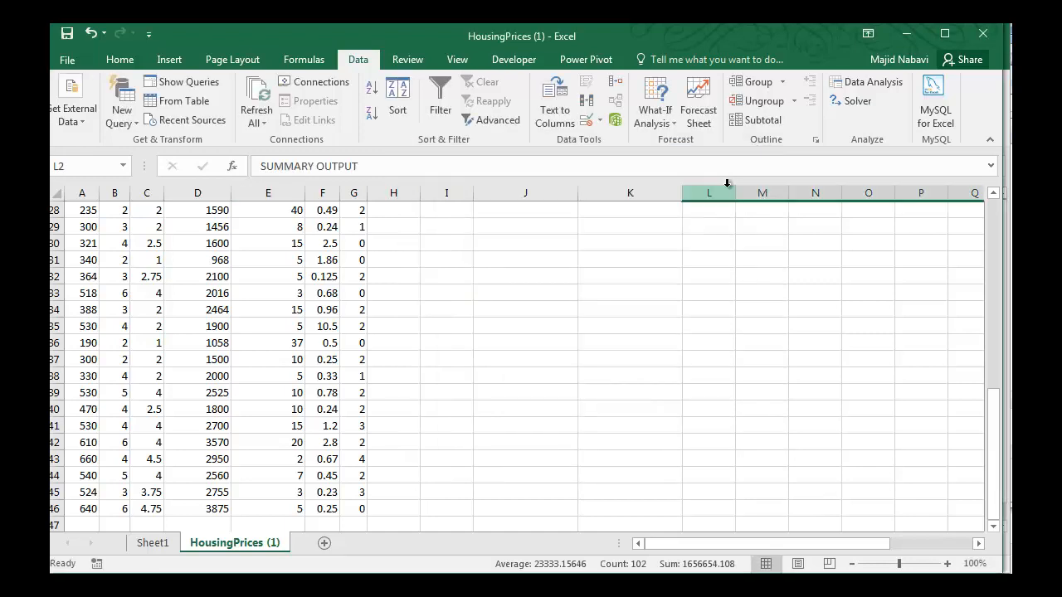
drag(993, 481, 993, 245)
drag(818, 545, 928, 538)
click(881, 414)
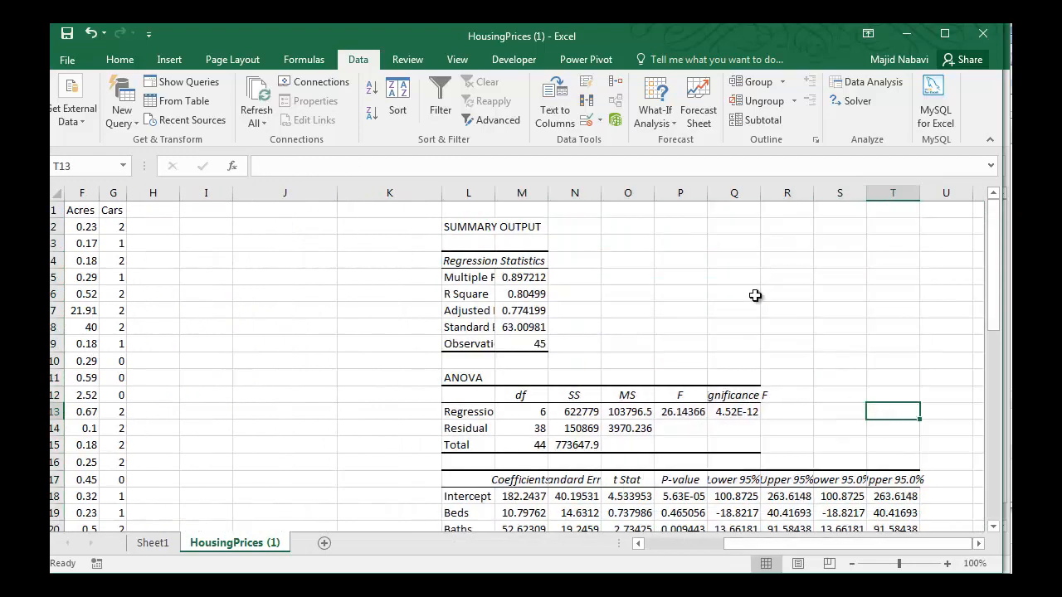
Step: Highlight the p-values greater than 0.05 in P18:P24 of the coefficients table with Light Red Fill with Dark Red Text
scroll(865, 350, down, 2)
scroll(865, 350, down, 1)
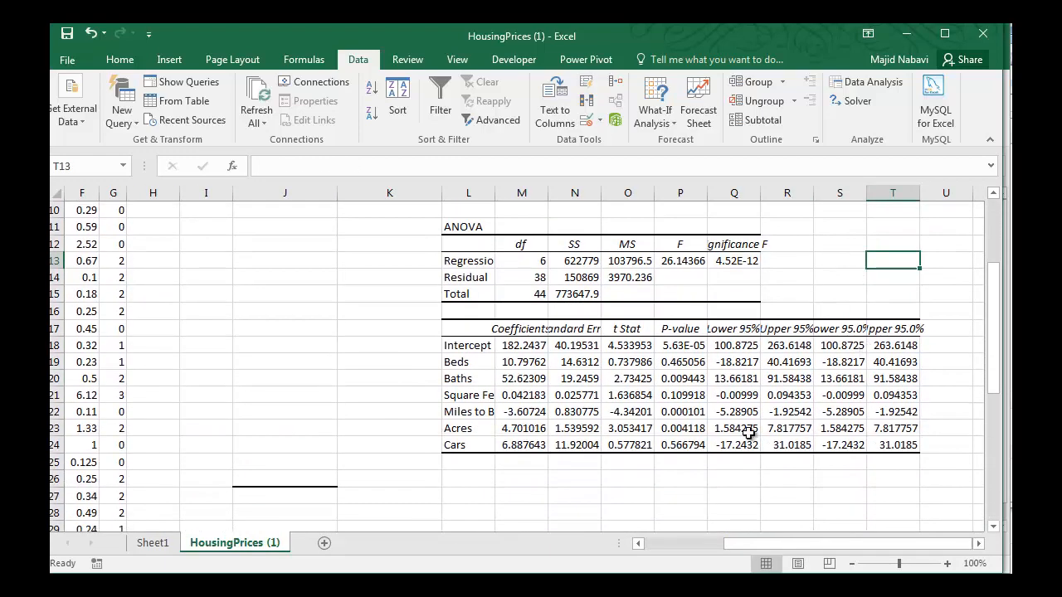
scroll(718, 387, down, 1)
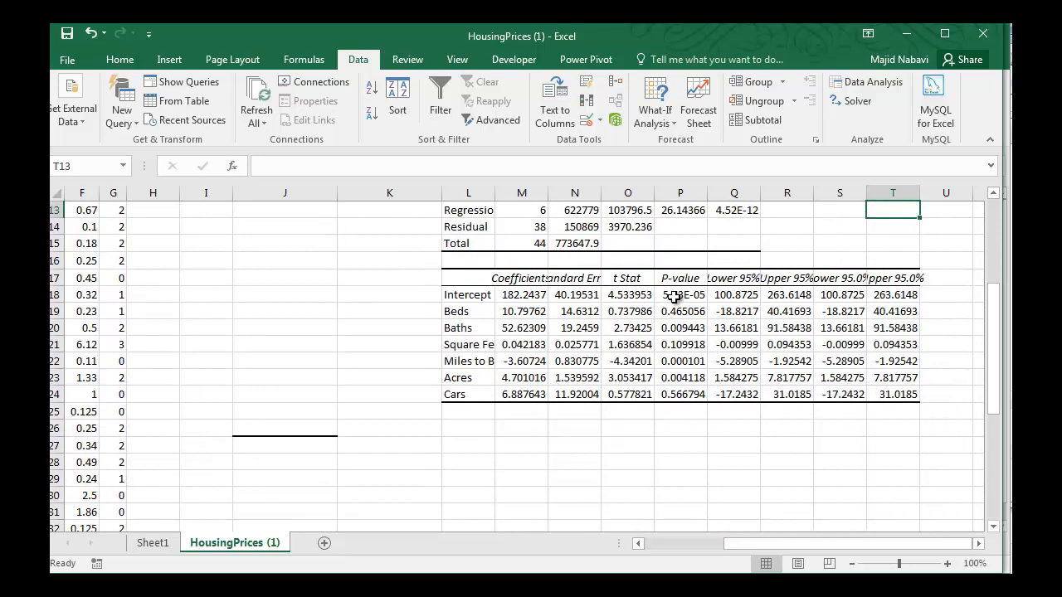
drag(674, 297, 685, 393)
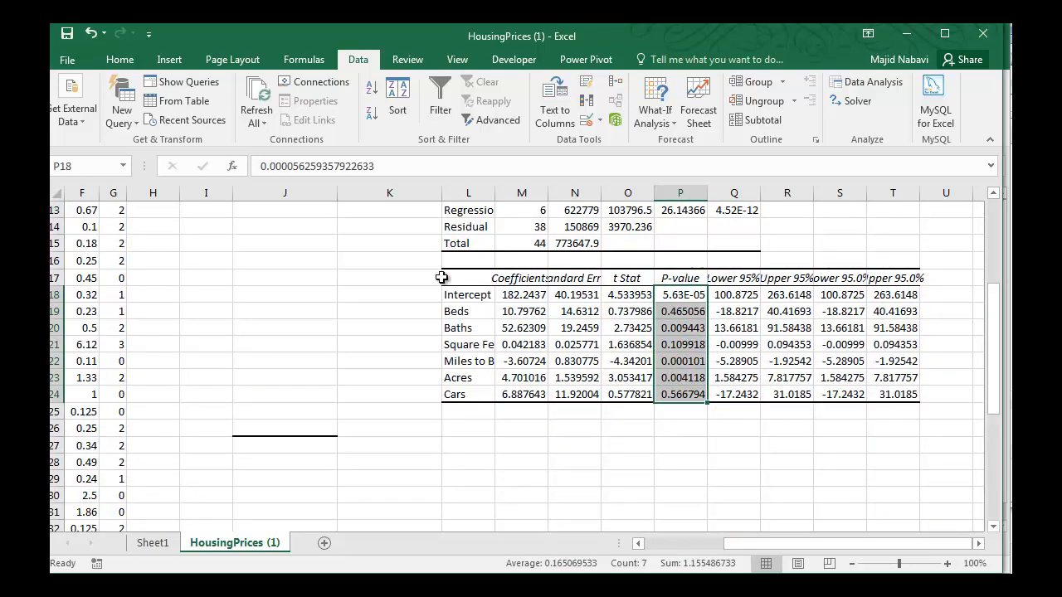
click(122, 62)
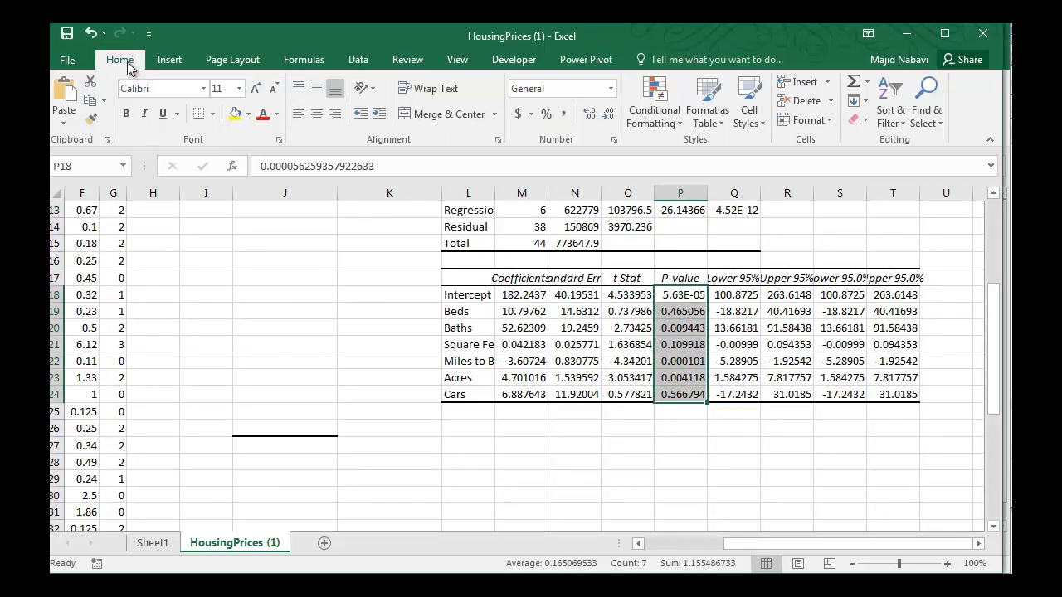
click(675, 120)
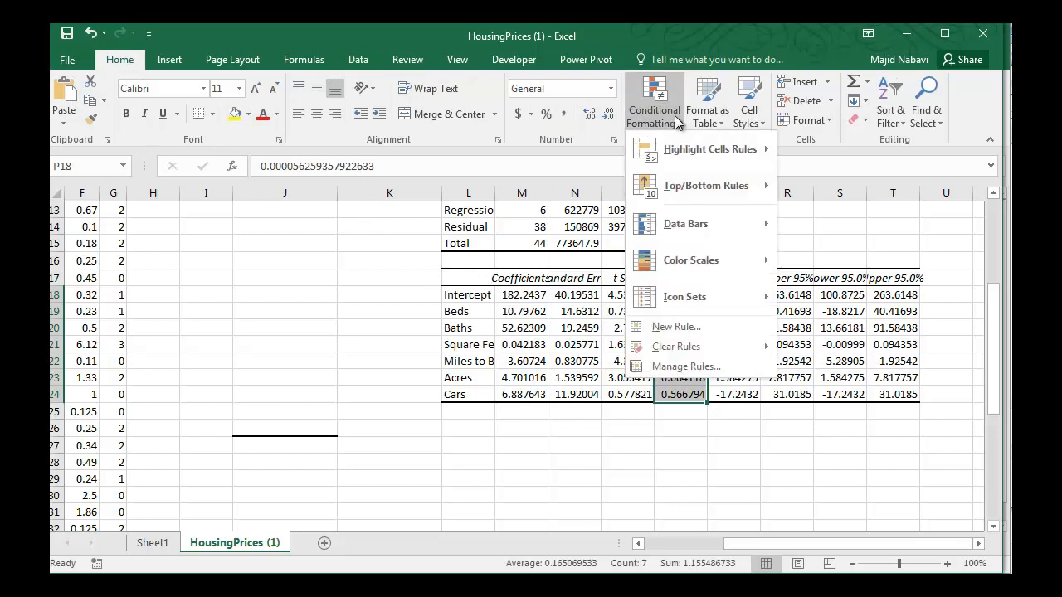
mouse_move(661, 158)
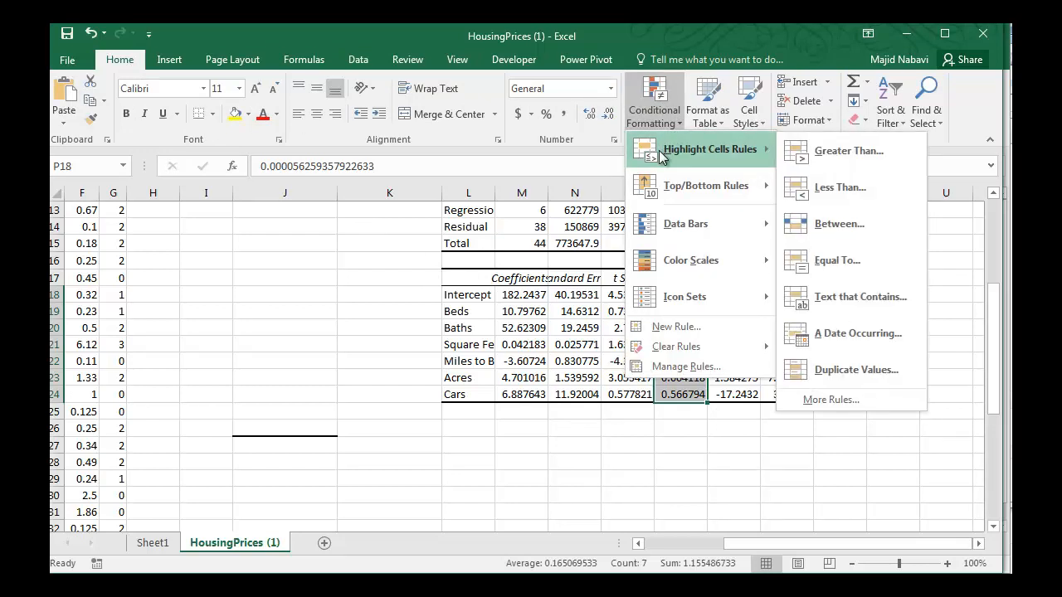
click(833, 150)
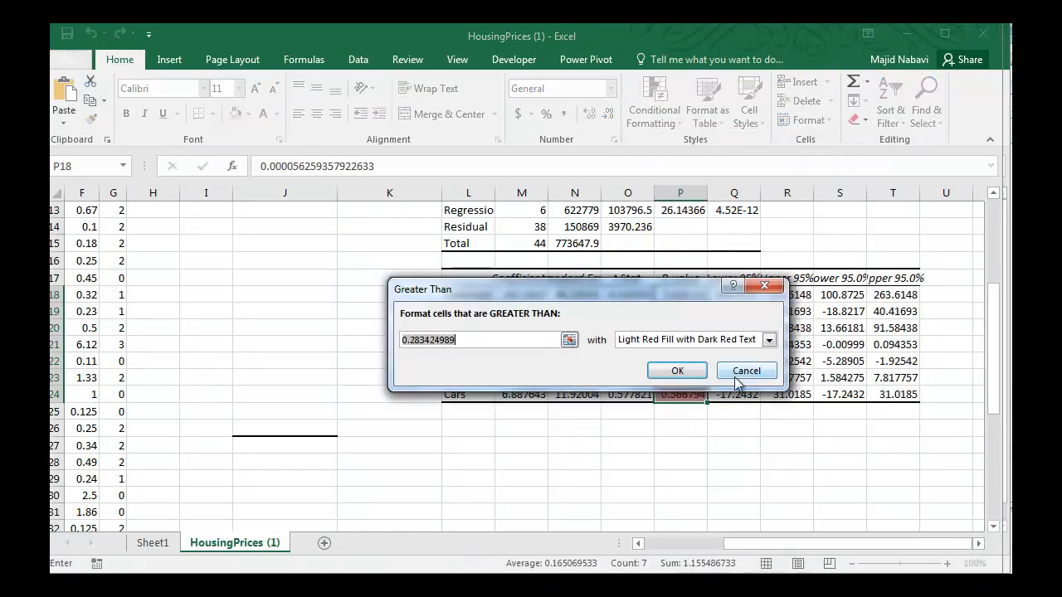
text(0.05)
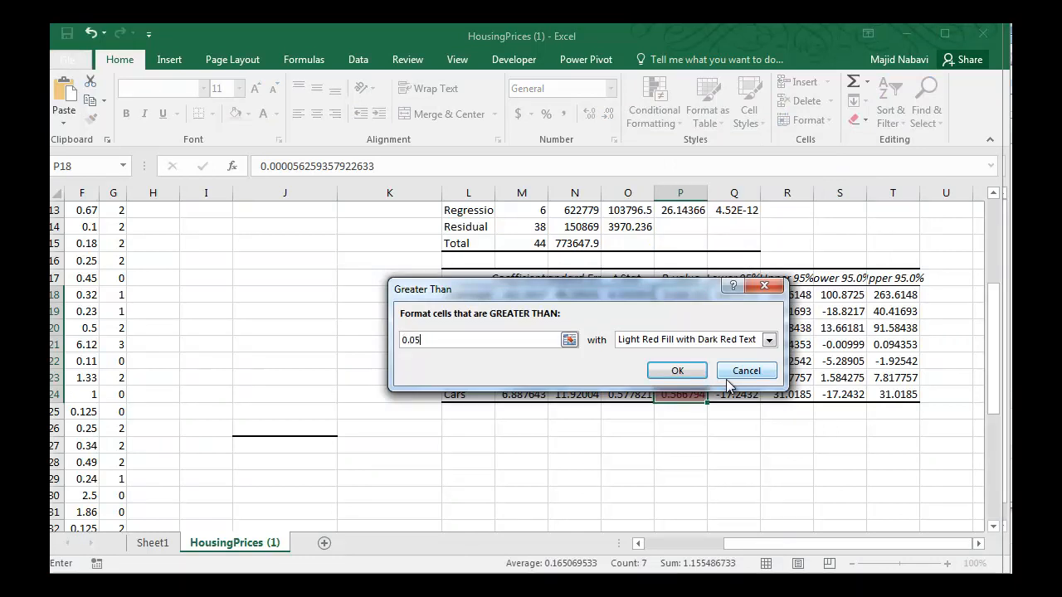
click(677, 372)
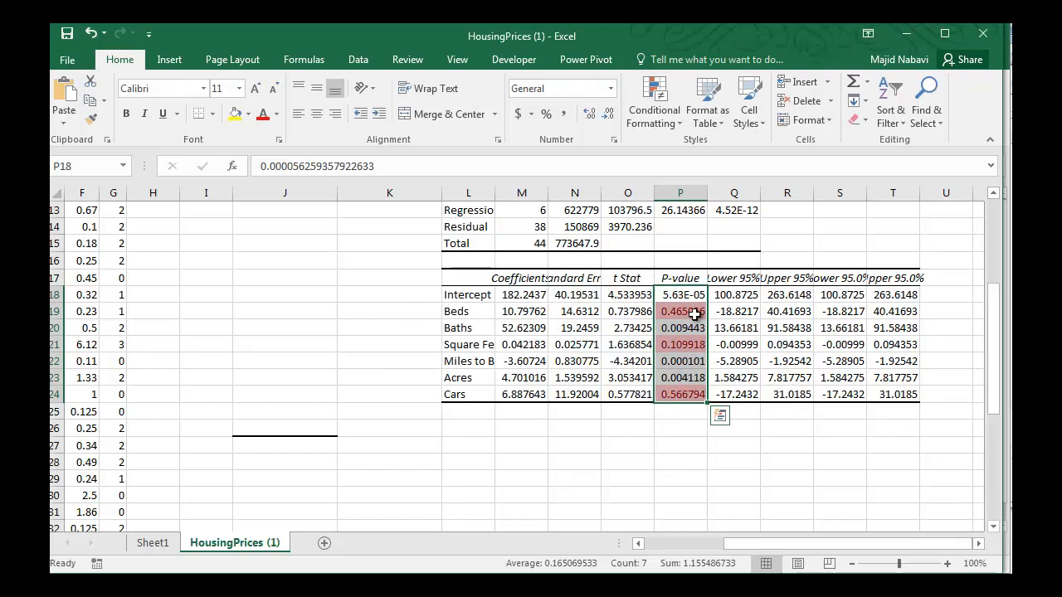
Step: Delete the data of the Cars predictor, the one with the highest p-value, from column G of the housing data
click(682, 395)
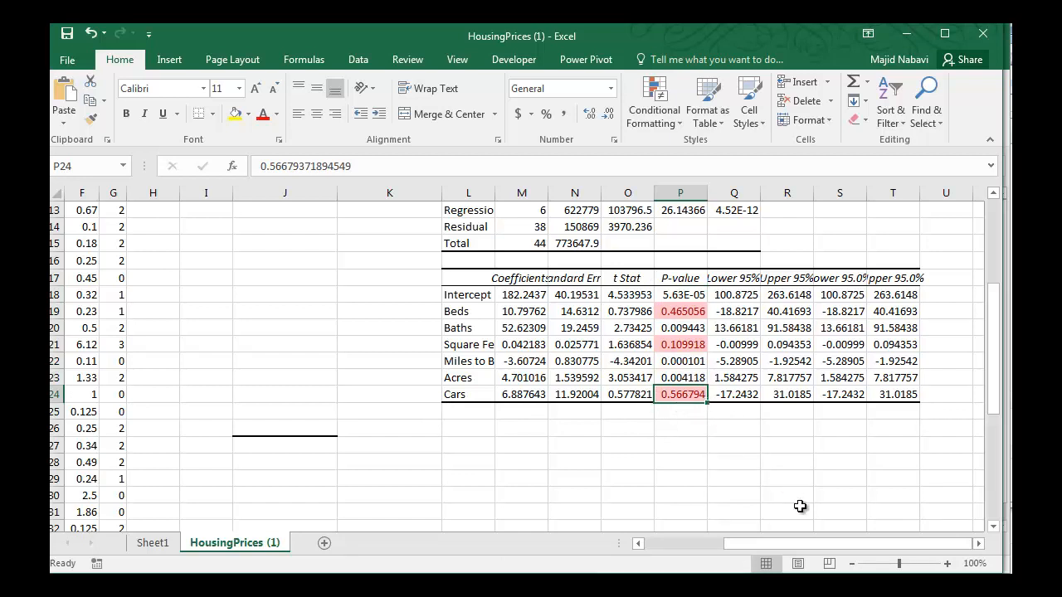
drag(806, 546, 686, 549)
scroll(614, 437, up, 4)
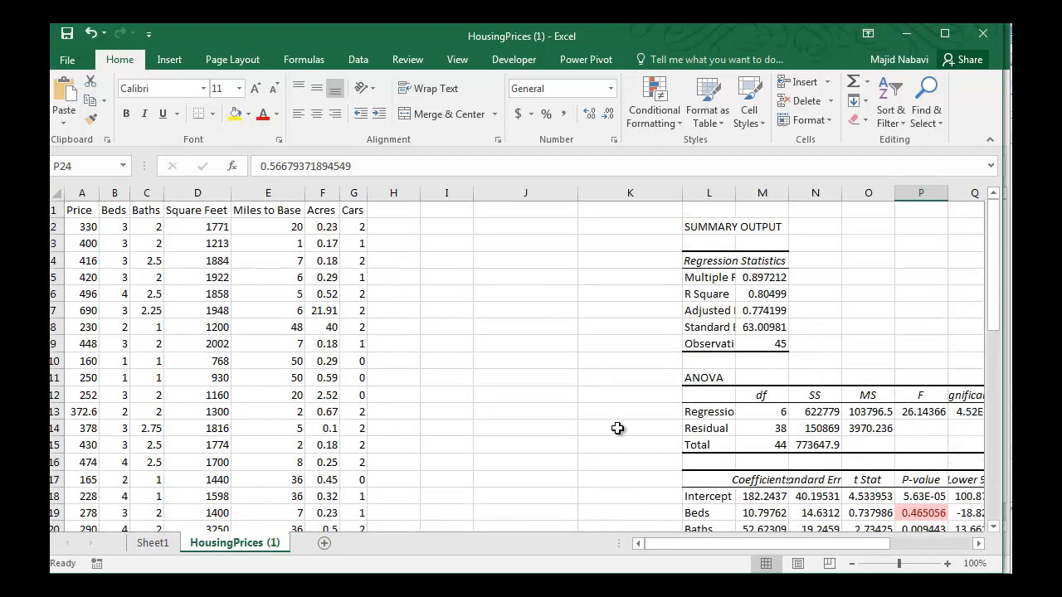
click(354, 192)
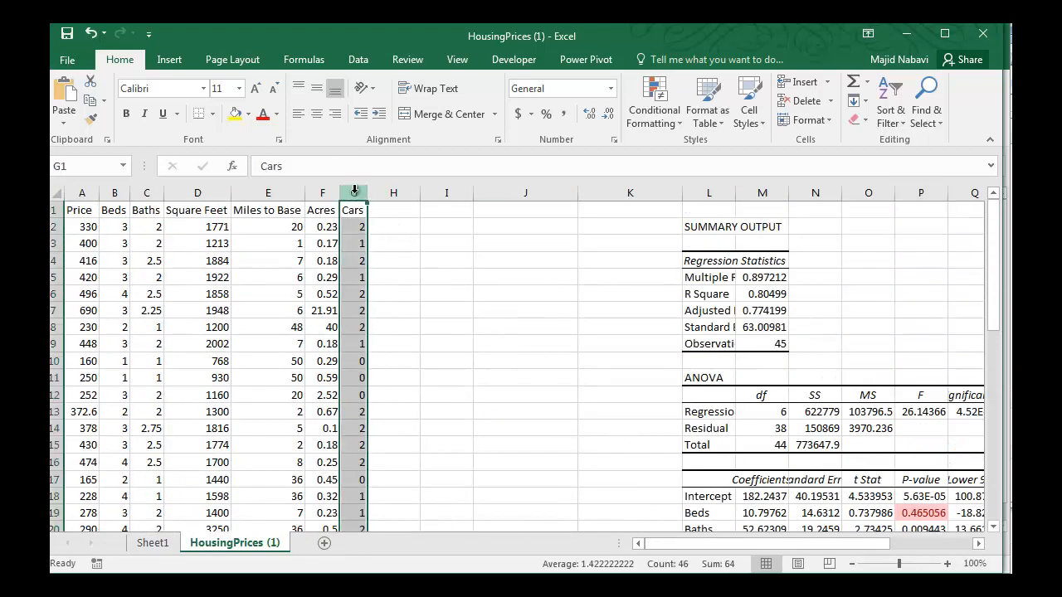
key(Delete)
Step: Clear all contents and formatting of the old regression output in columns L through V
click(694, 193)
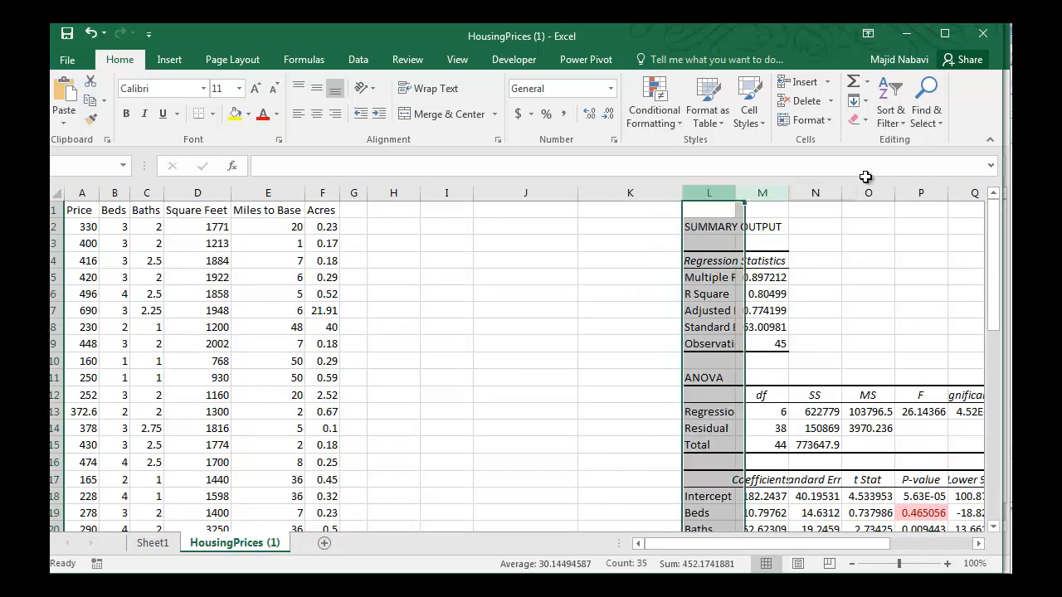
drag(865, 176, 809, 197)
click(865, 122)
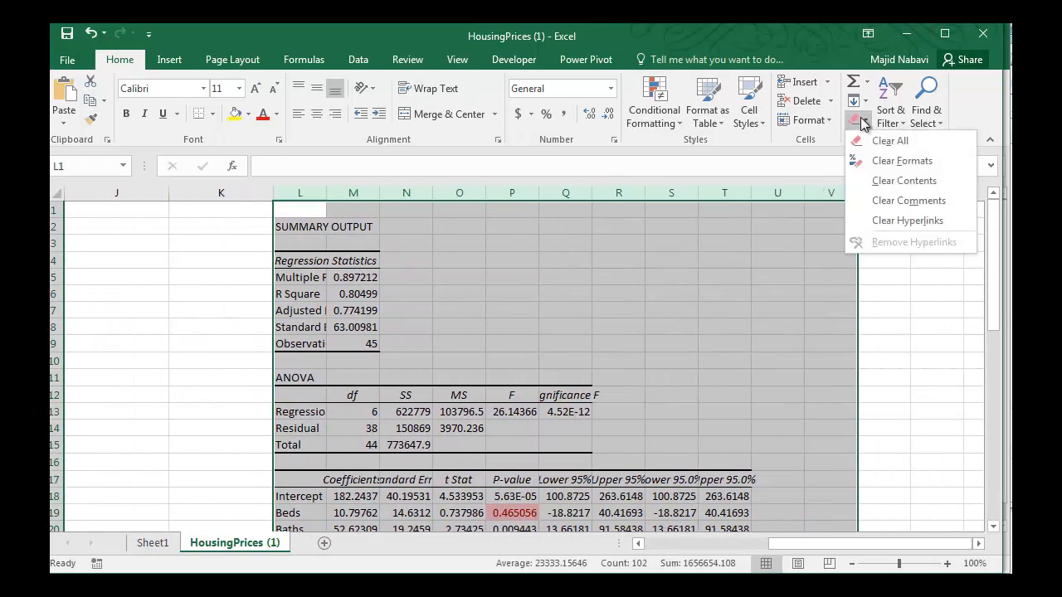
click(884, 141)
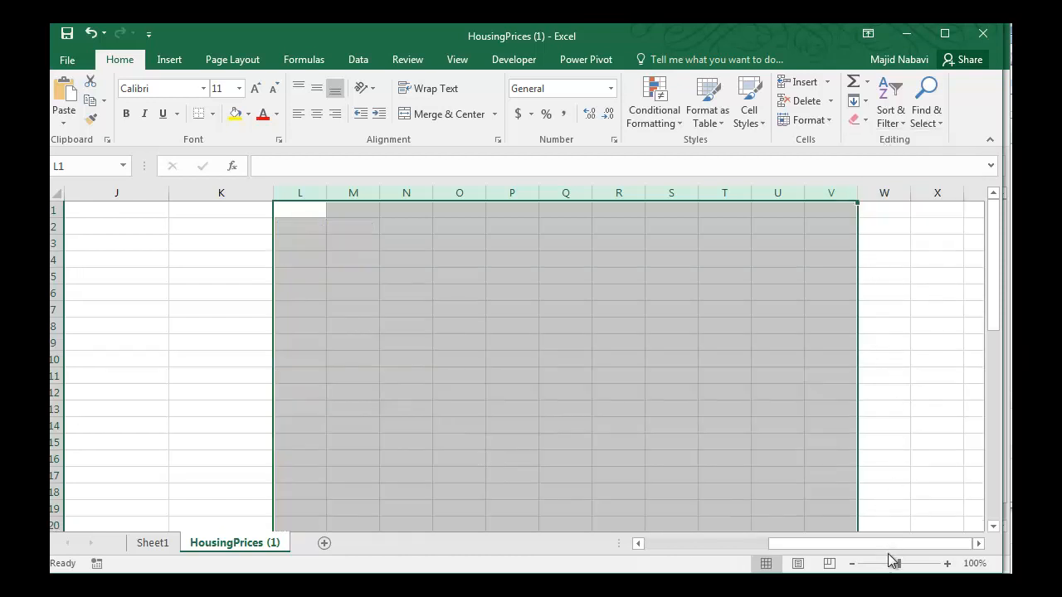
Step: Open the Regression tool and set its Input X Range to the Beds through Acres columns, B1:F46
drag(881, 543, 635, 544)
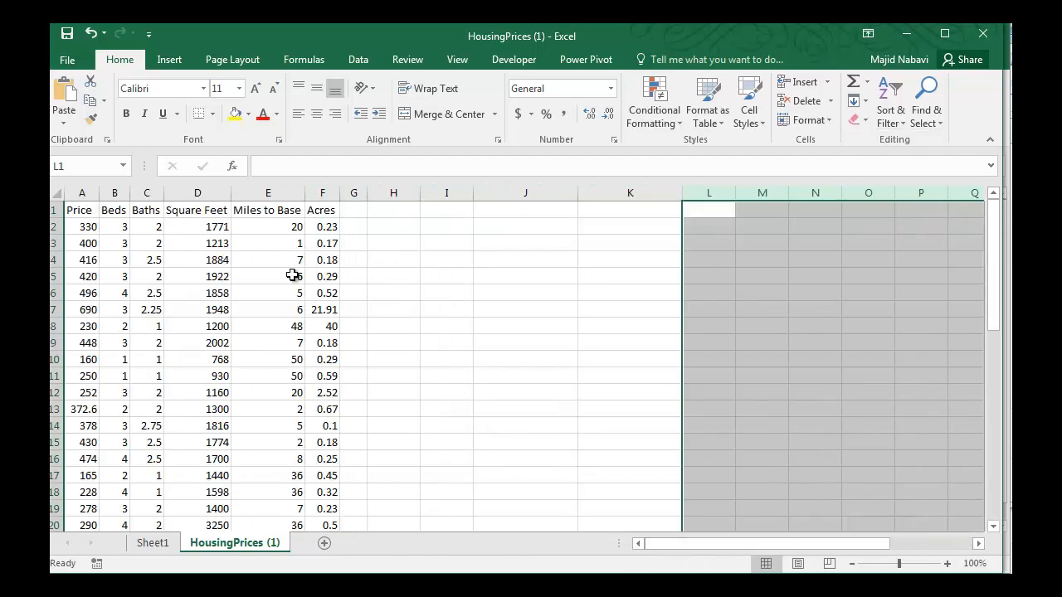
click(208, 260)
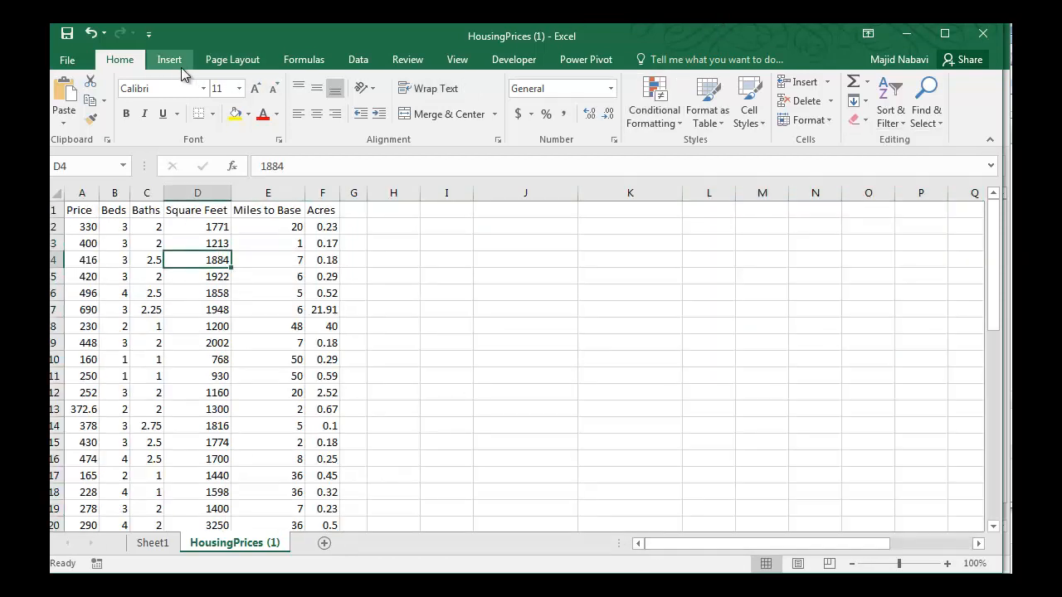
click(356, 62)
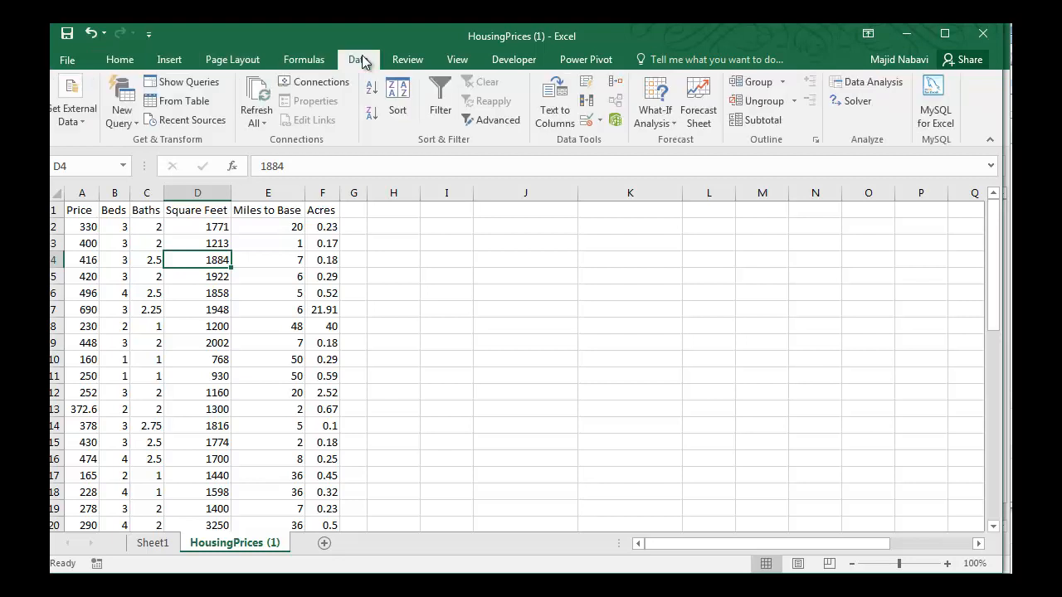
click(871, 83)
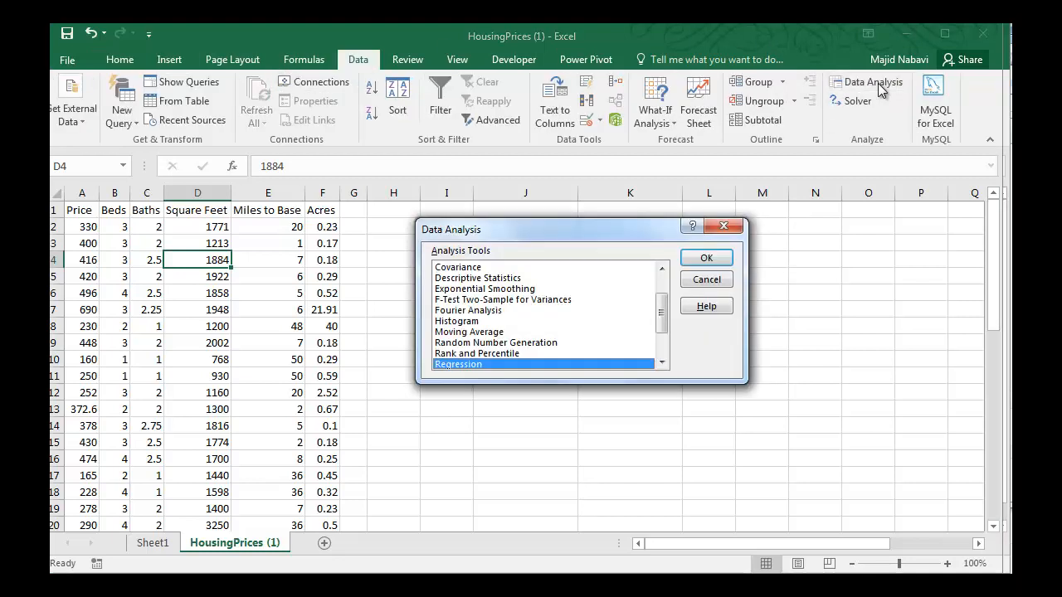
click(707, 258)
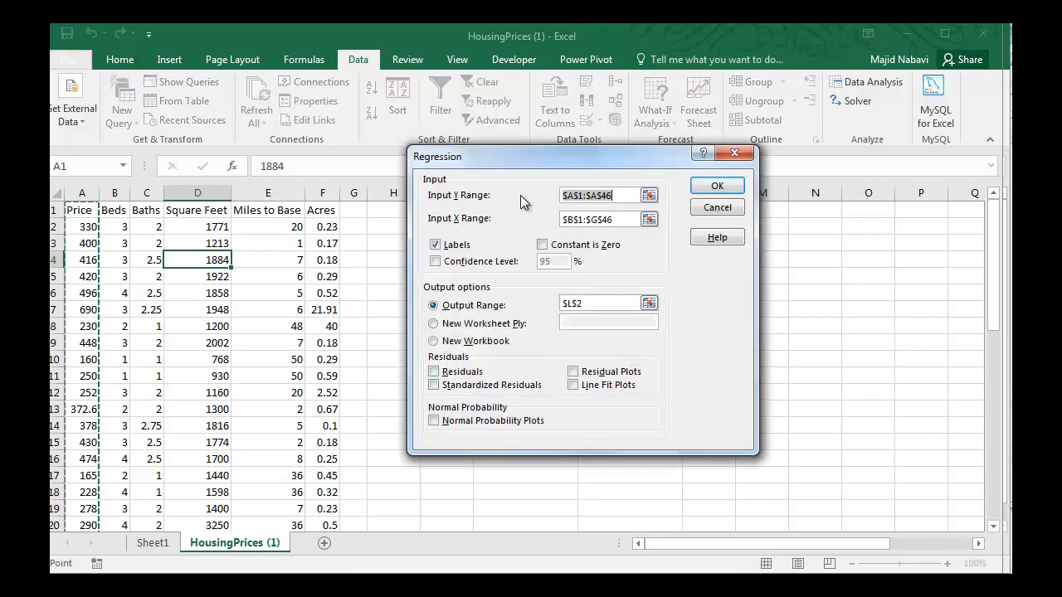
click(648, 220)
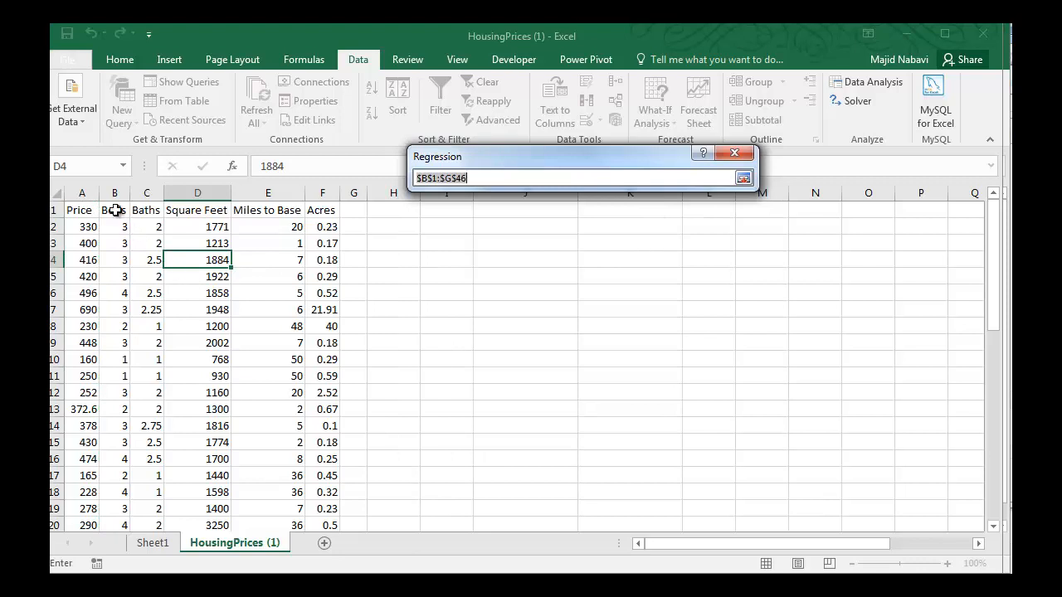
drag(115, 211, 315, 212)
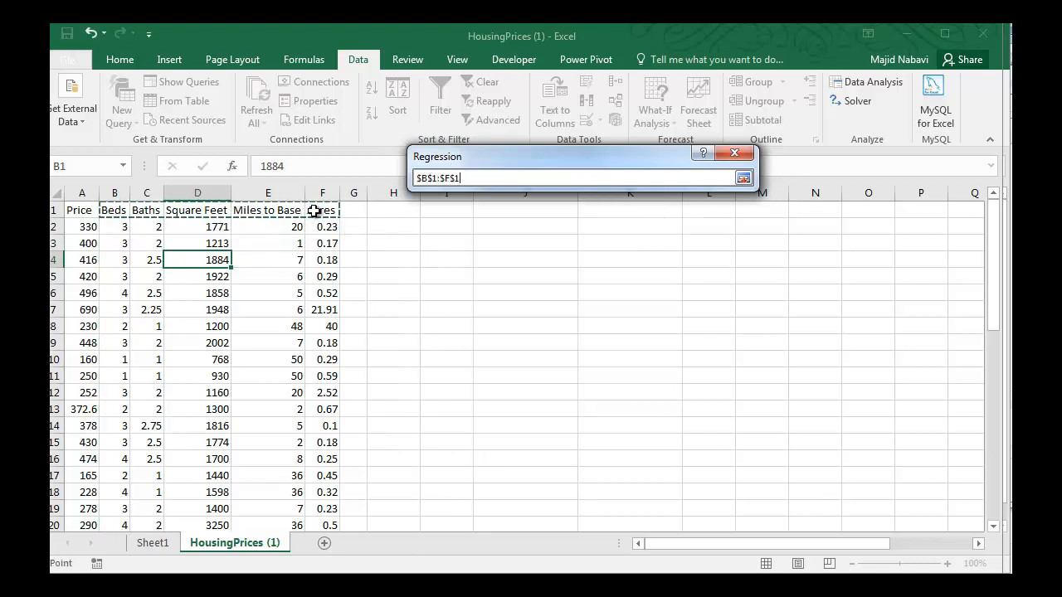
click(743, 178)
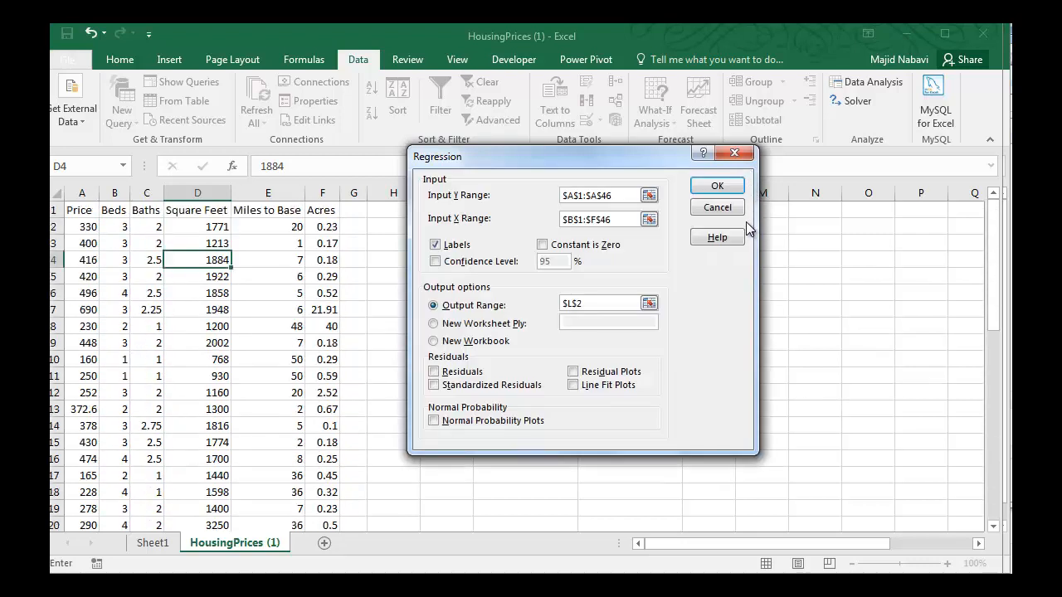
Step: Run the regression with its output at L2 and bring the full summary output into view
click(716, 185)
click(761, 427)
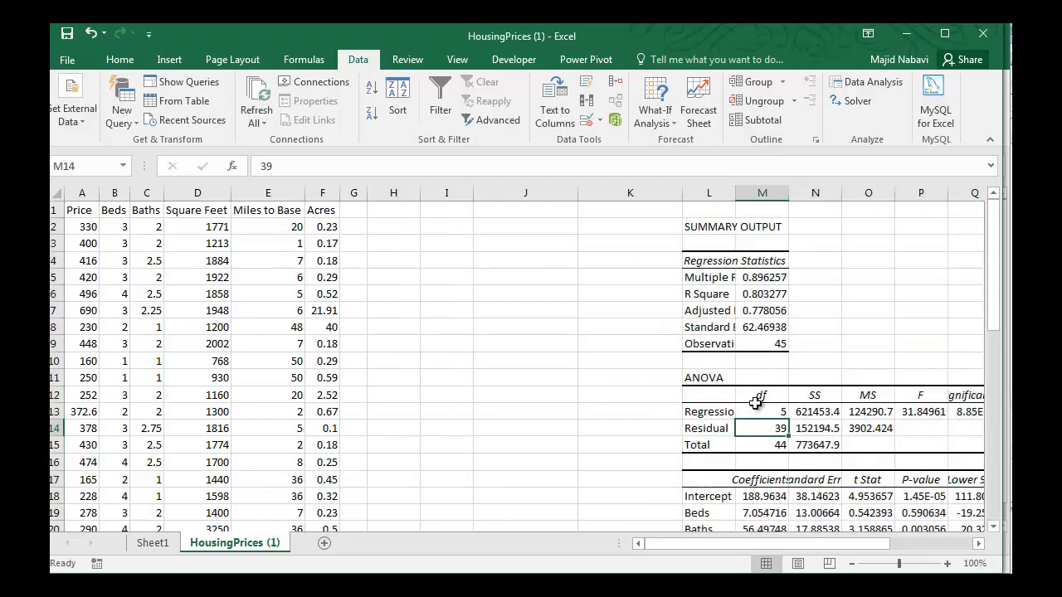
drag(786, 544, 890, 551)
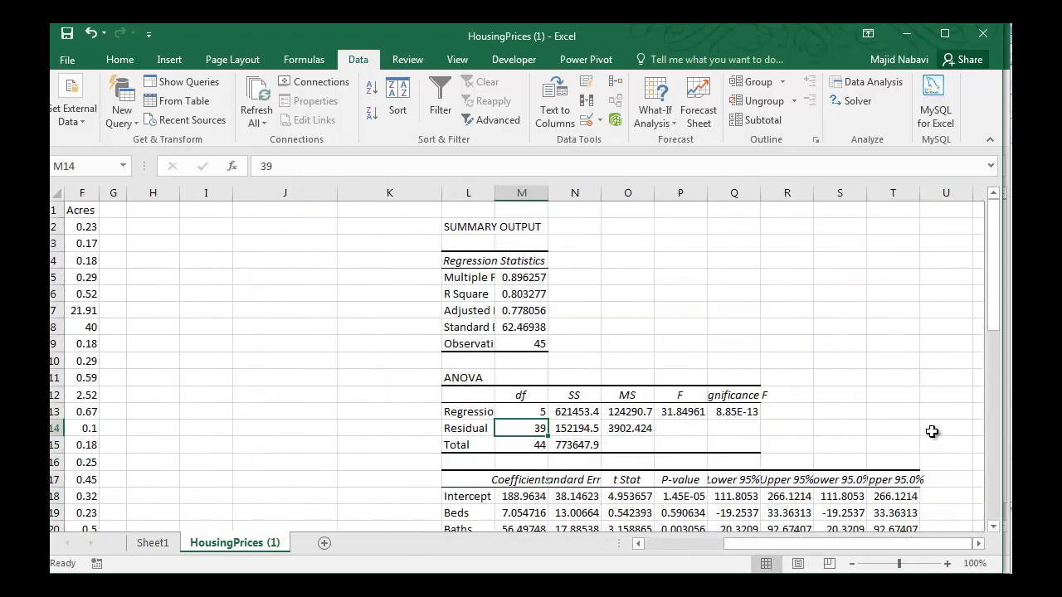
Step: Highlight the top 10% of the p-values in P18:P23 with Light Red Fill with Dark Red Text
scroll(934, 437, down, 4)
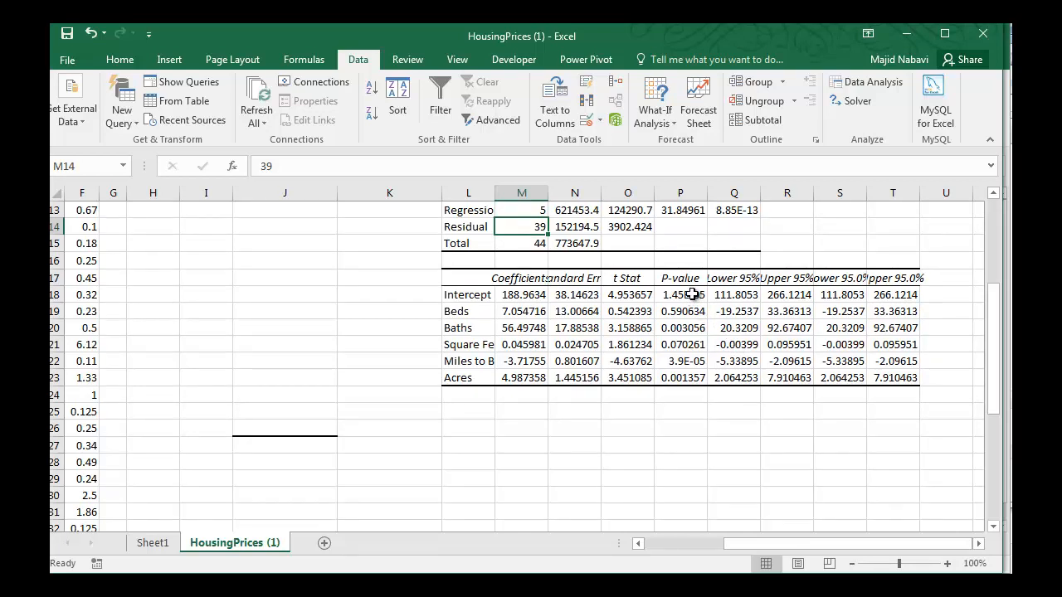
drag(691, 294, 697, 378)
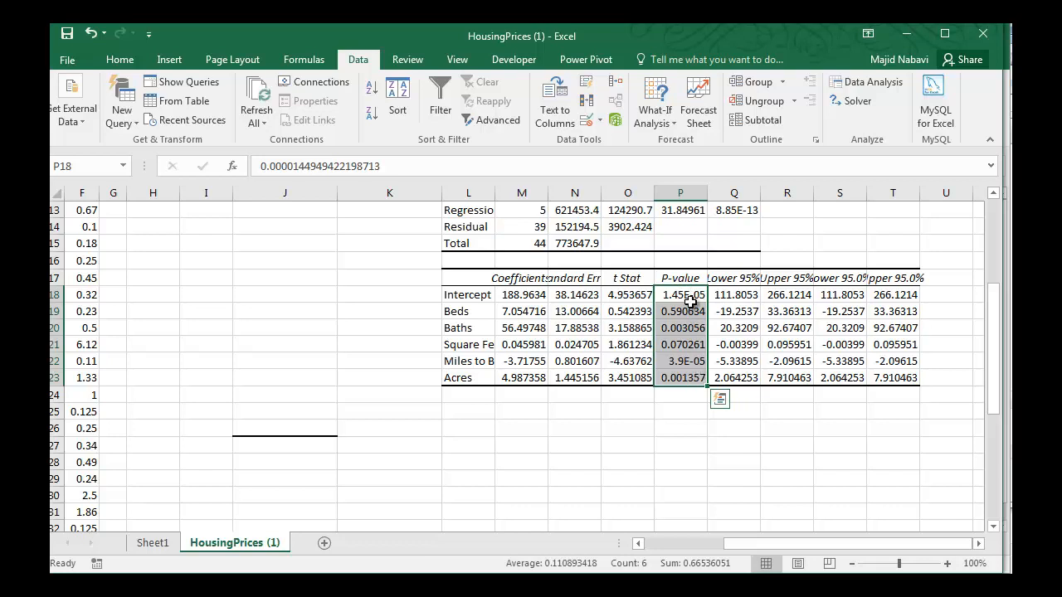
click(120, 60)
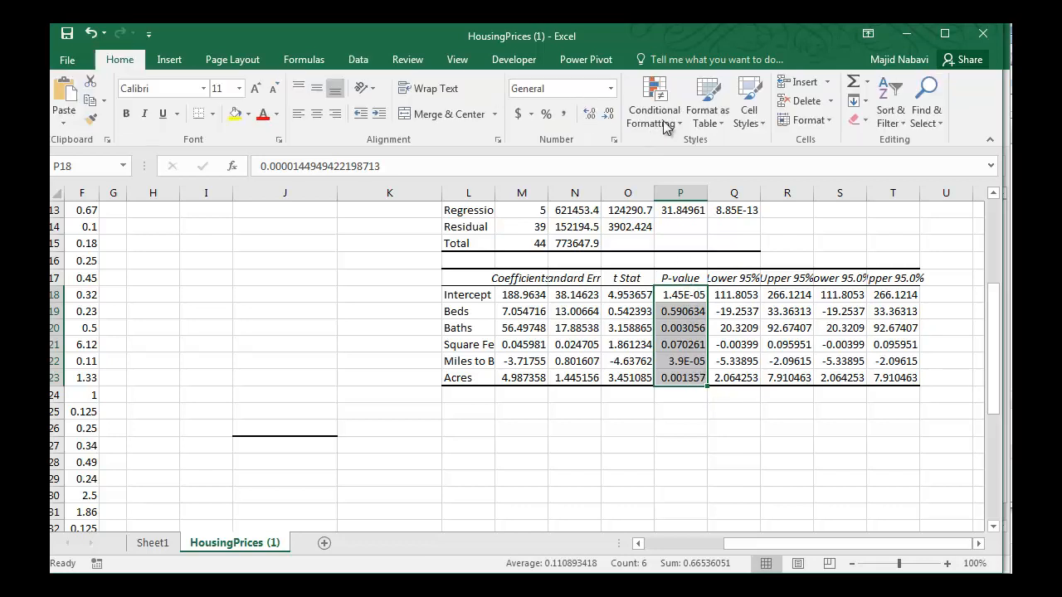
click(669, 121)
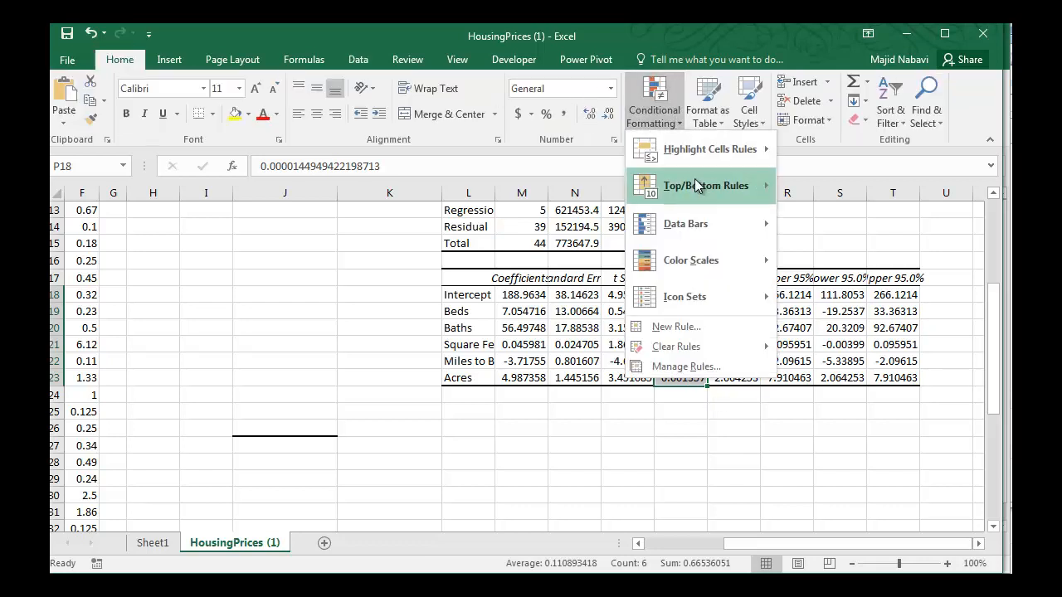
mouse_move(692, 186)
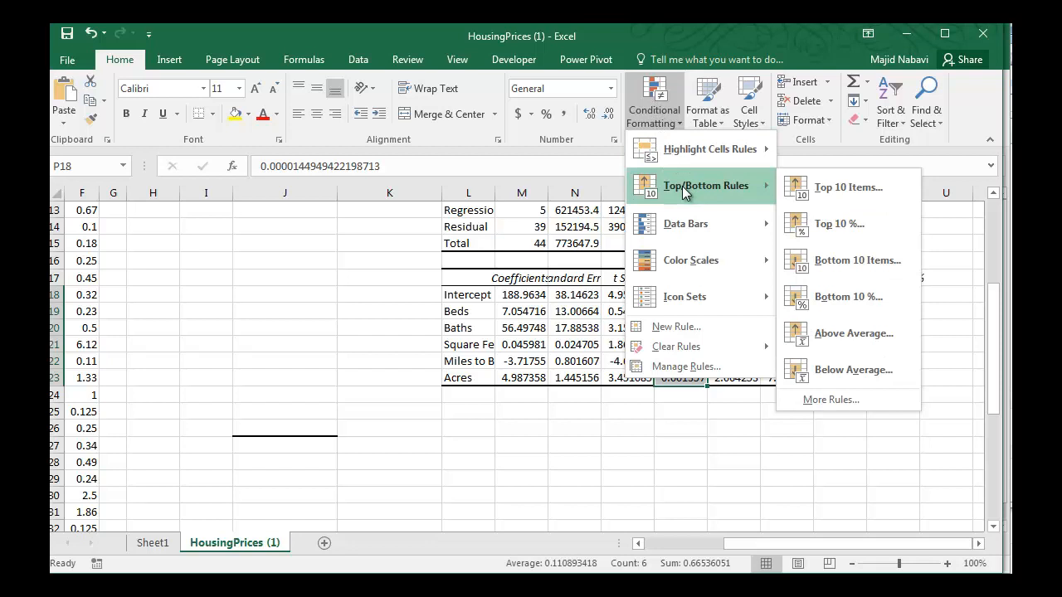
click(859, 235)
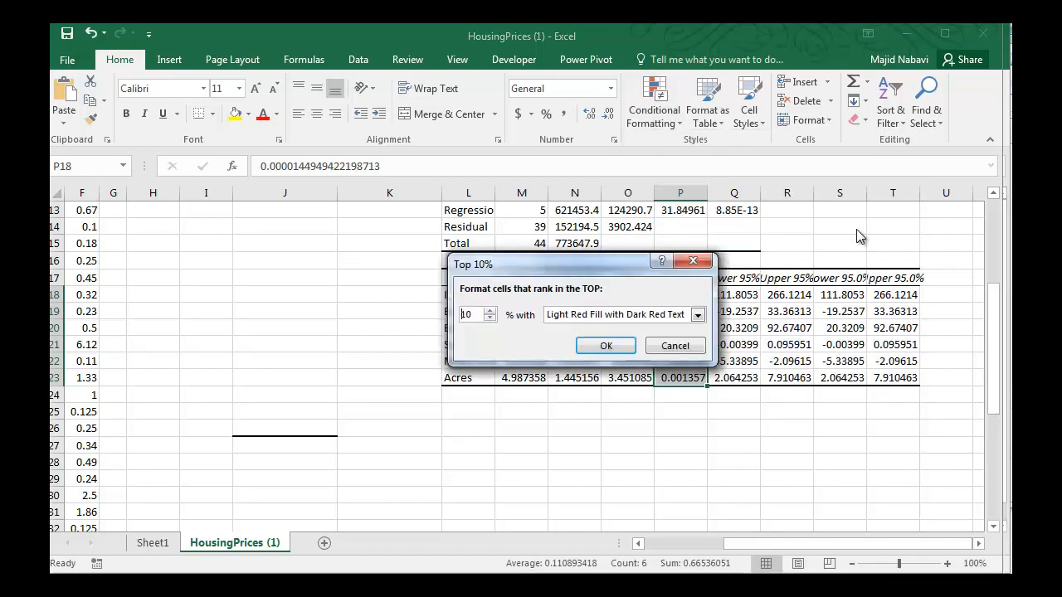
click(603, 347)
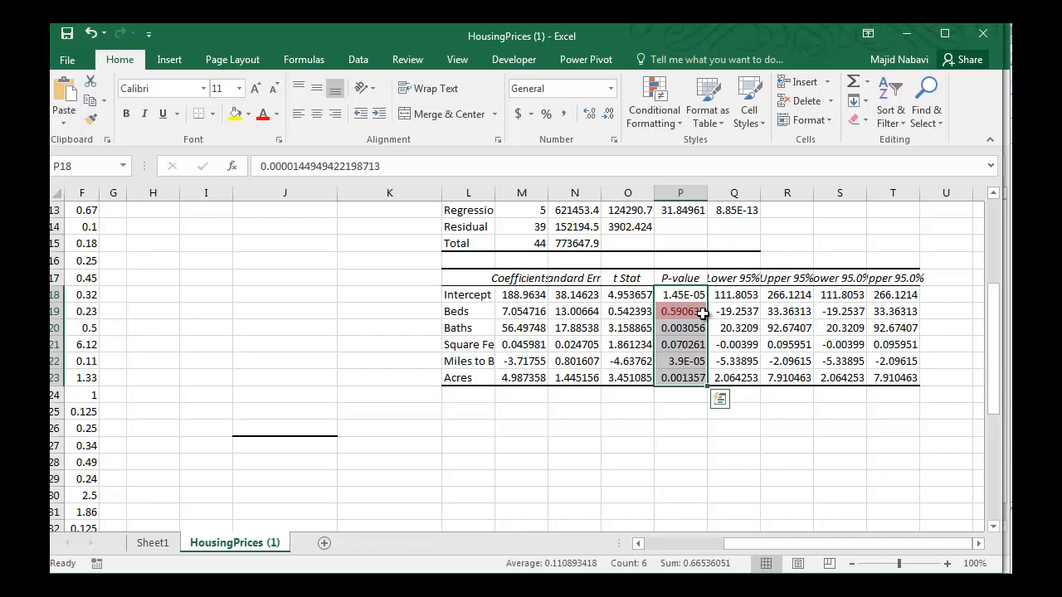
click(628, 430)
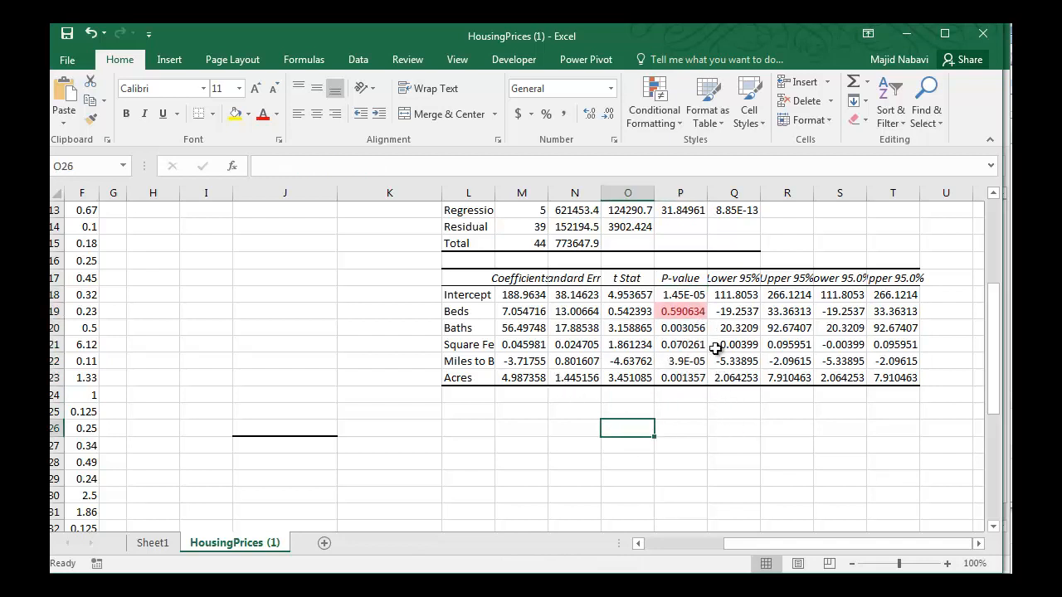
Step: Delete the Beds column, column B, from the housing data
click(456, 311)
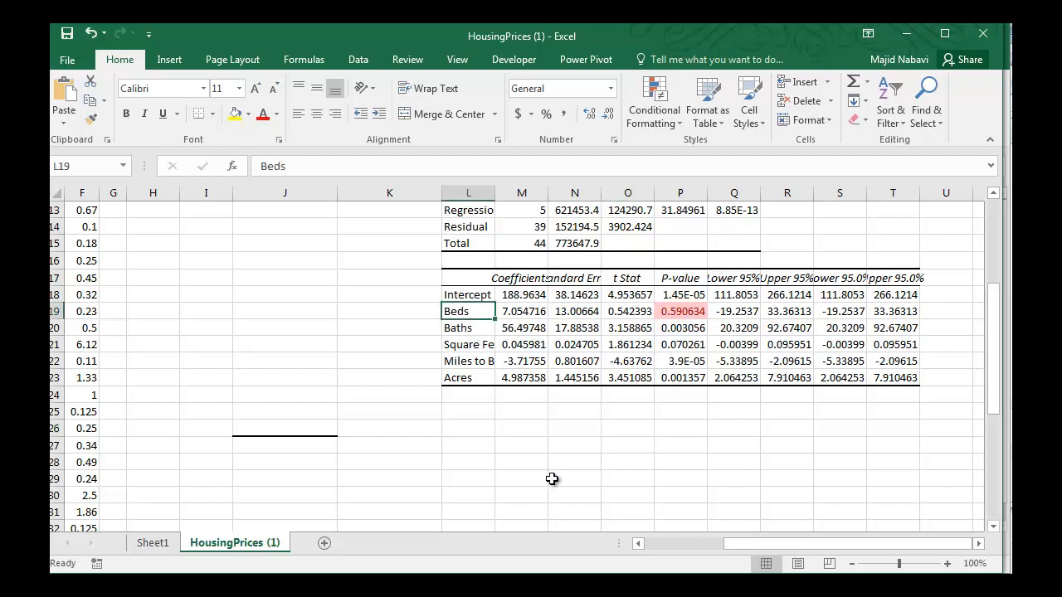
drag(809, 545, 611, 545)
scroll(461, 431, up, 4)
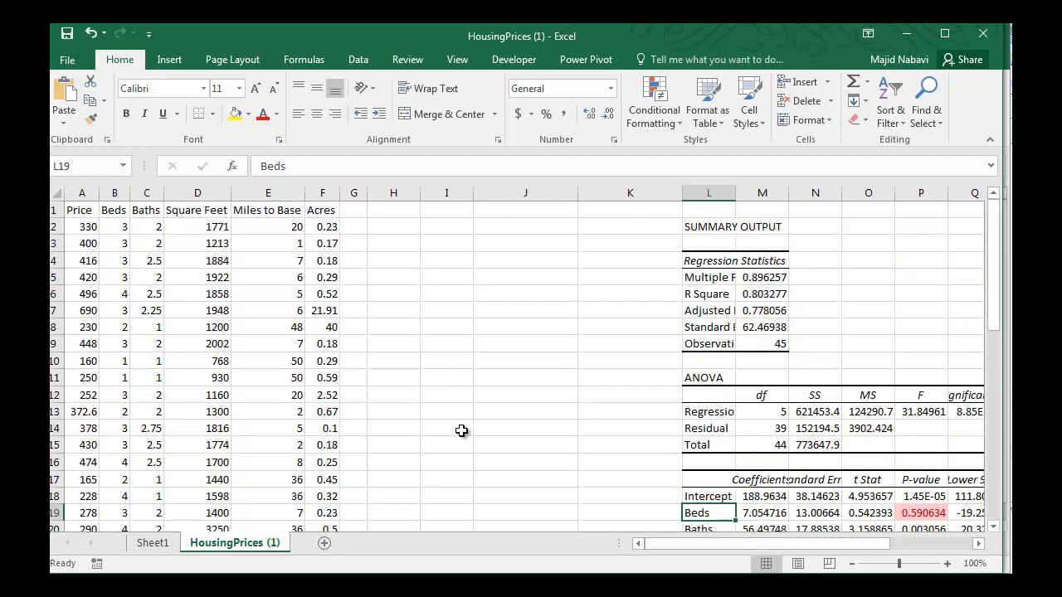
click(115, 192)
right_click(117, 198)
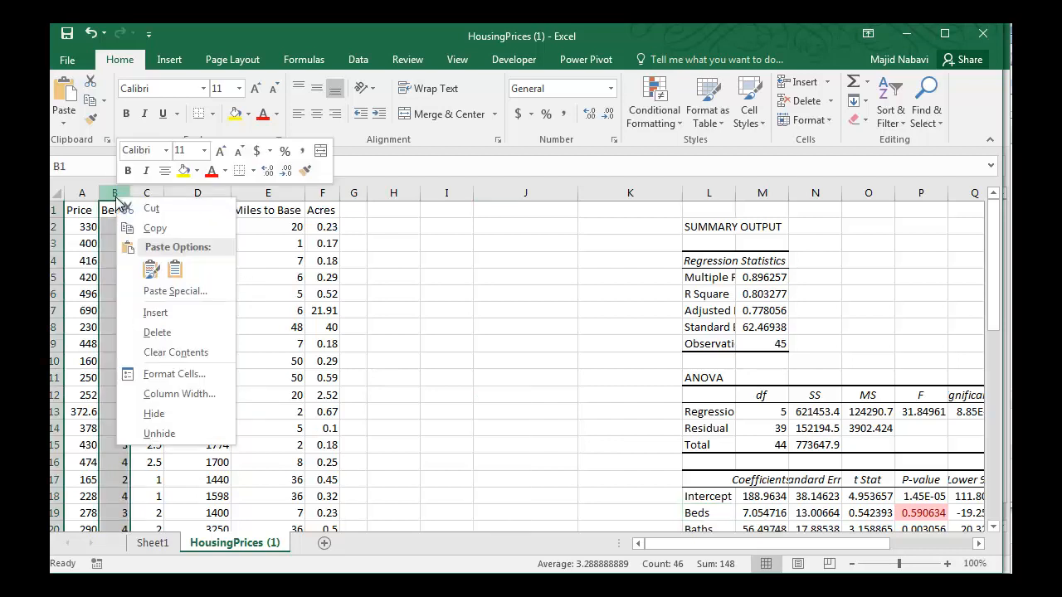
click(159, 328)
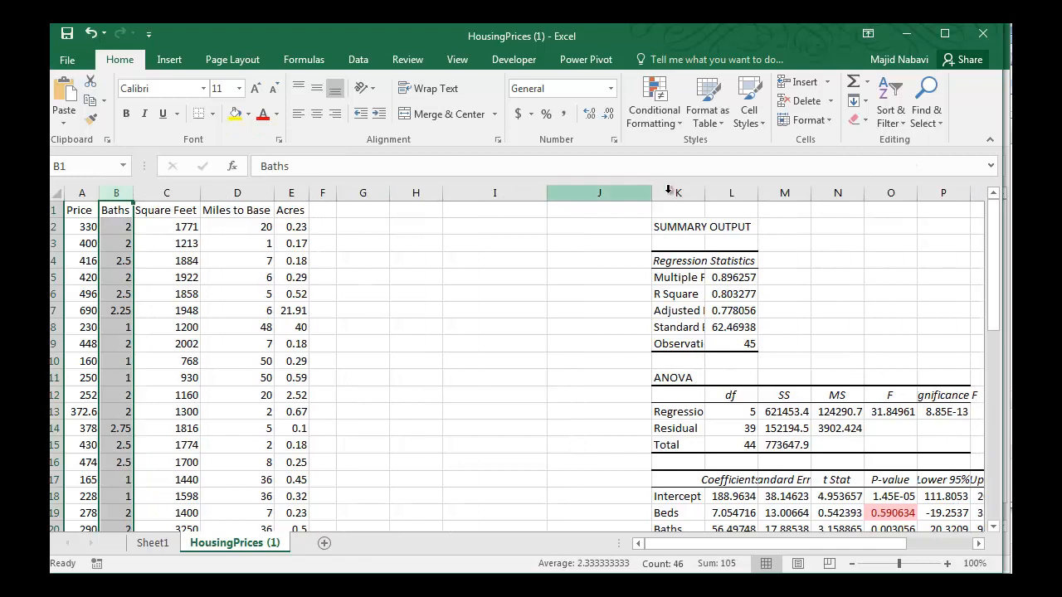
Step: Clear all contents and formatting of the old regression output from column K onward
drag(677, 192, 962, 170)
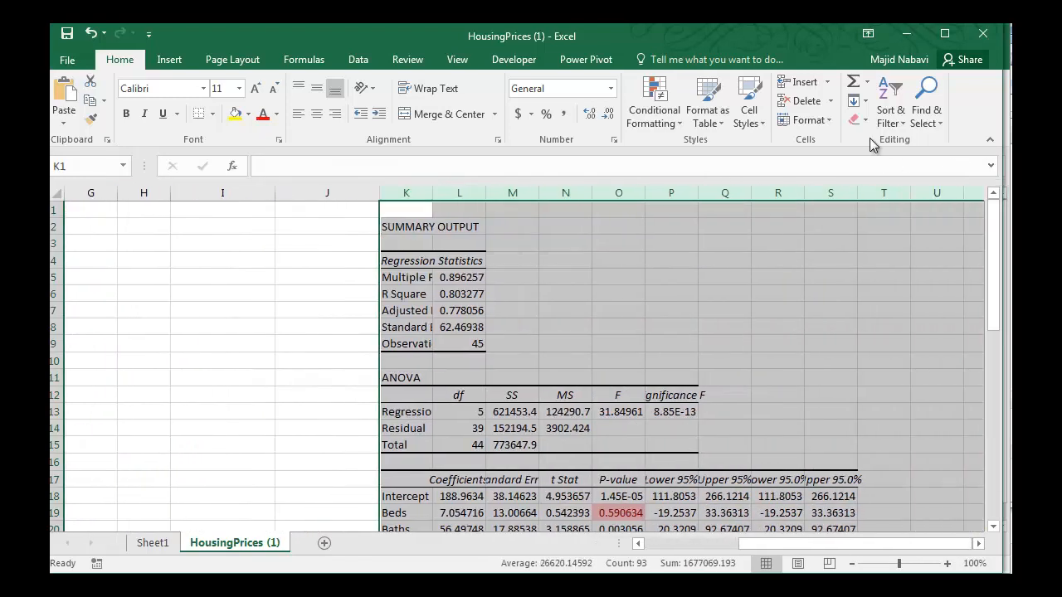
click(863, 120)
click(871, 140)
click(832, 387)
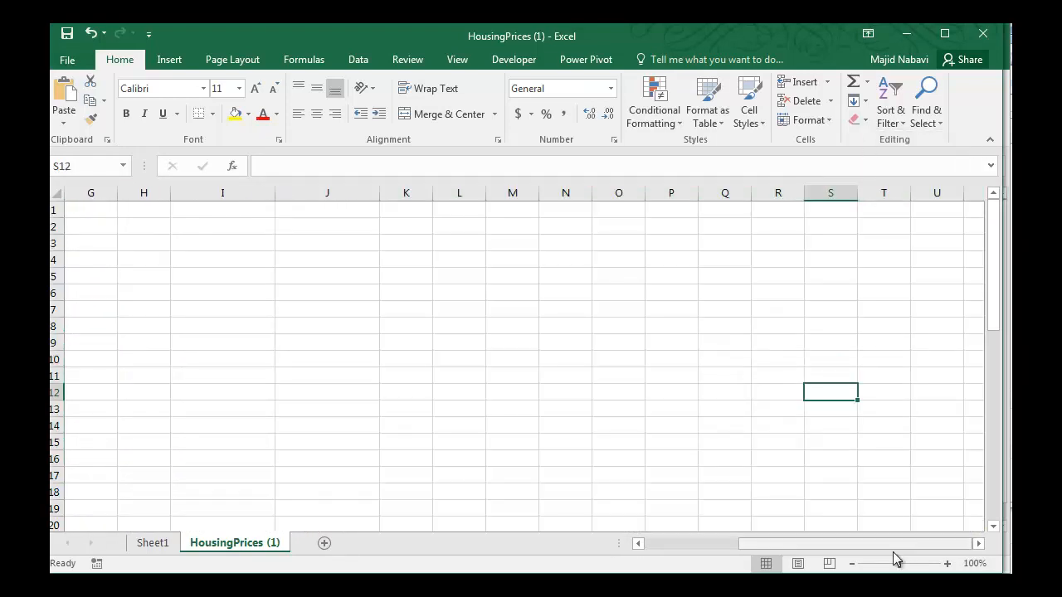
Step: Rerun the regression with the Baths through Acres columns, B1:E46, as Input X Range and the output at L2
drag(877, 544, 628, 546)
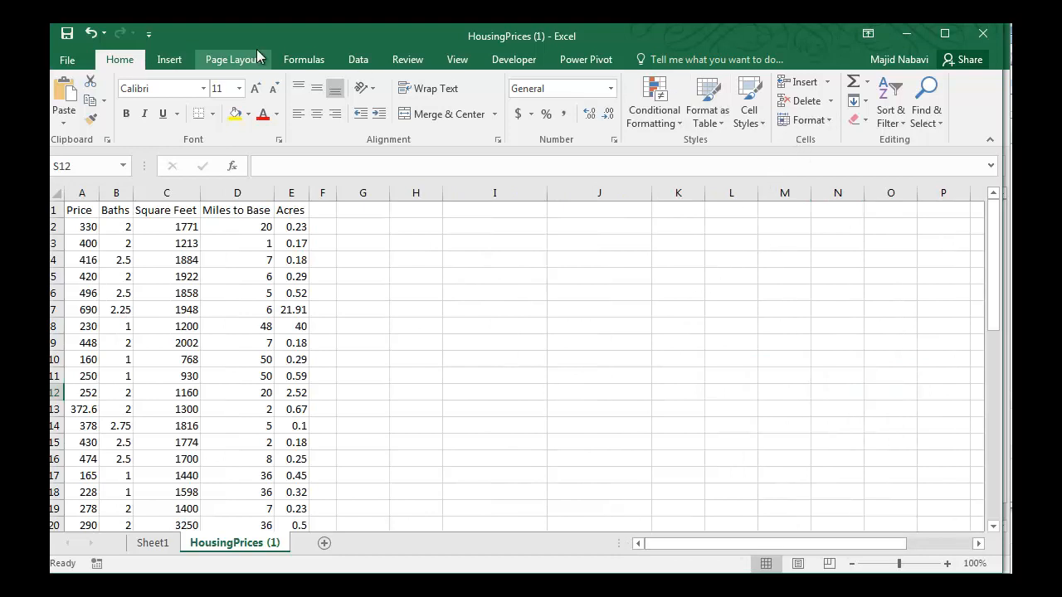
click(363, 64)
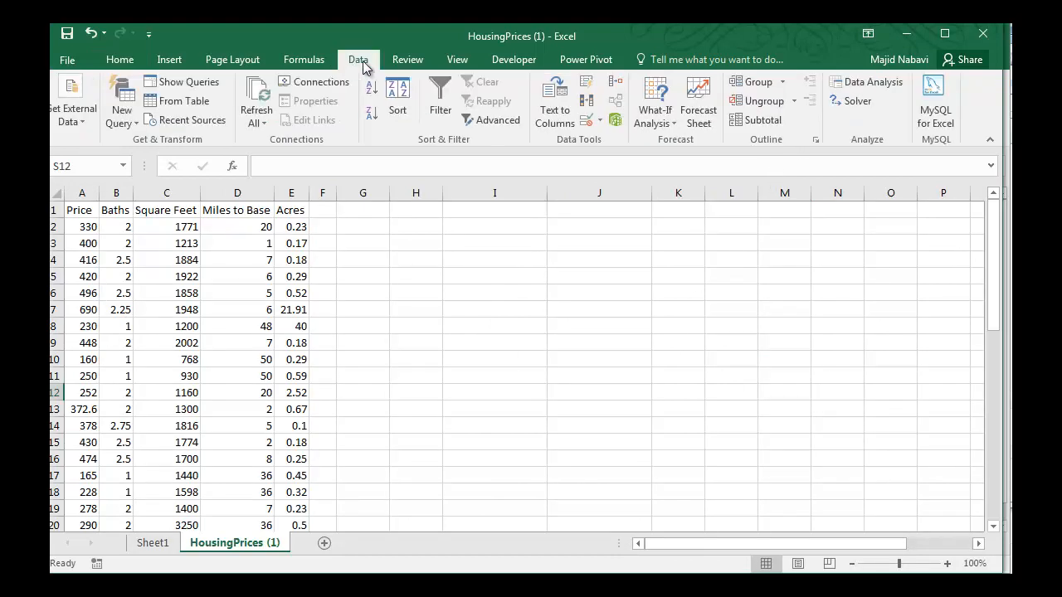
click(873, 82)
click(701, 256)
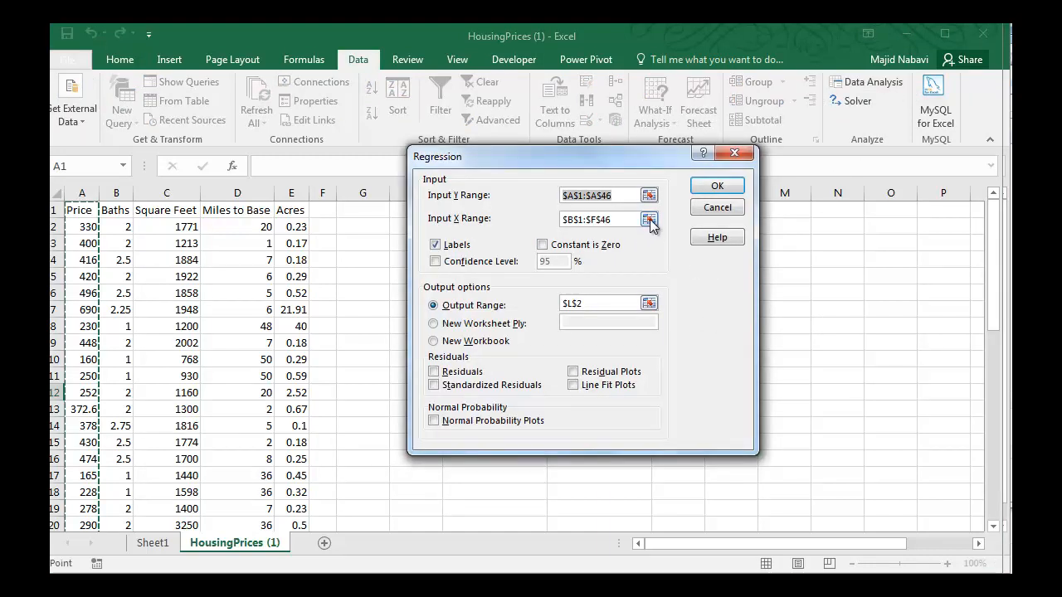
click(649, 218)
drag(120, 211, 284, 211)
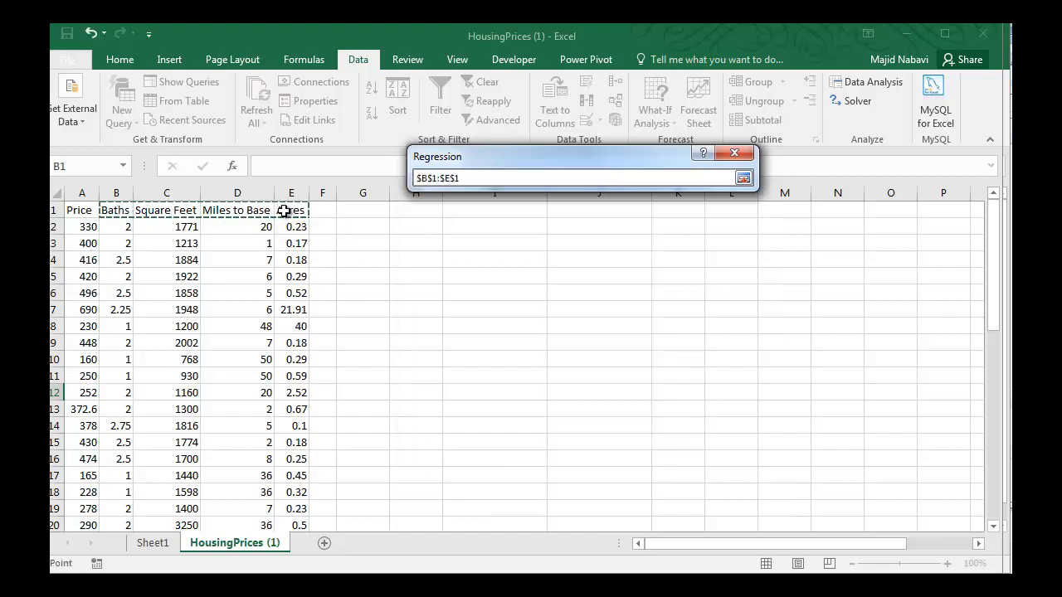
key(ctrl+shift+Down)
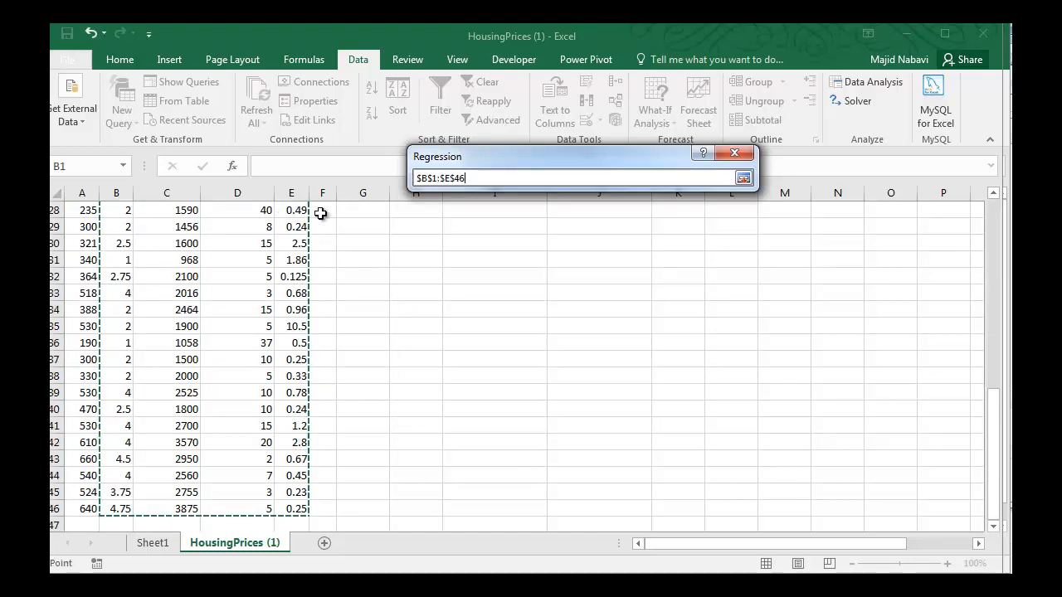
click(743, 178)
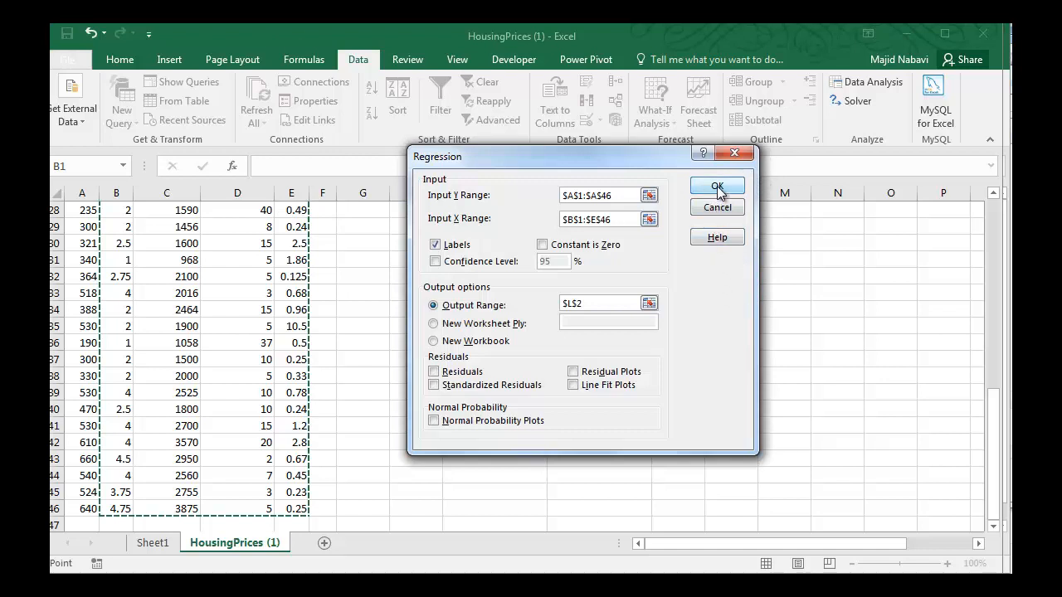
click(715, 186)
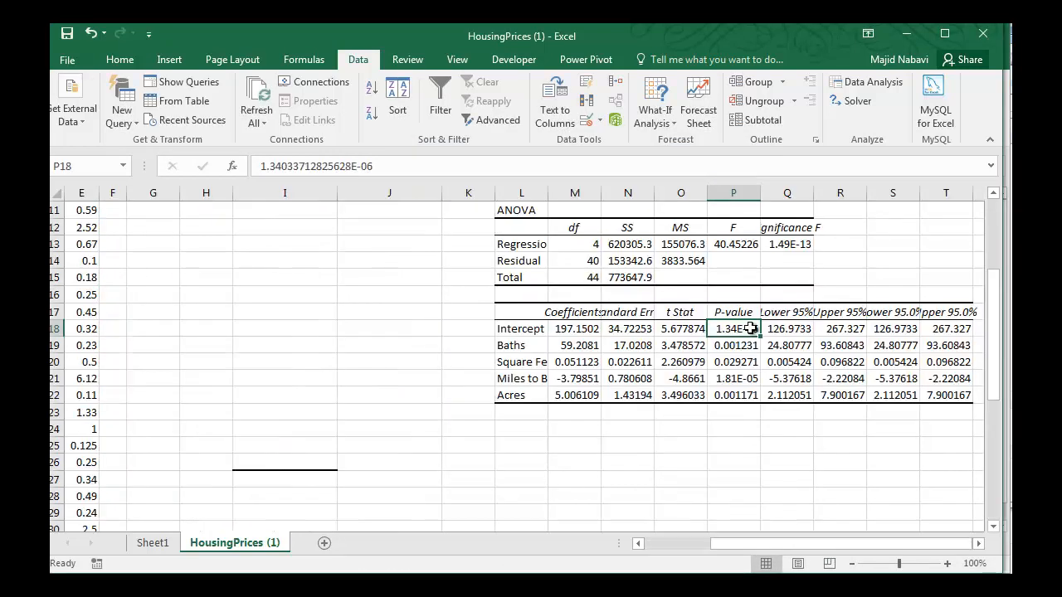
Step: Add a conditional format to the predictor p-values in P19:P22 marking values greater than 0.05 with Light Red Fill with Dark Red Text
drag(749, 330, 749, 394)
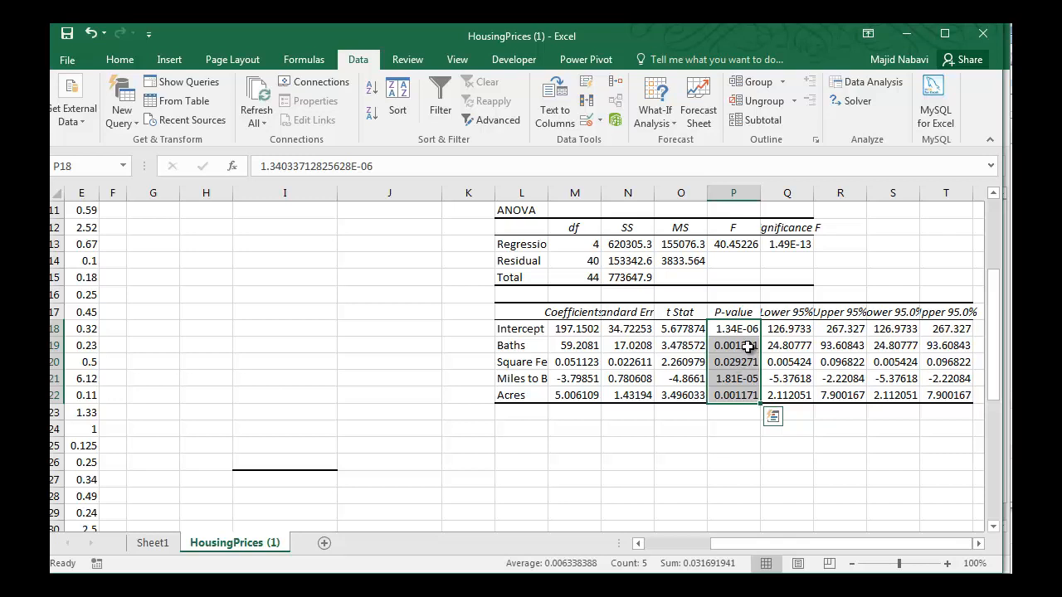
drag(748, 346, 760, 393)
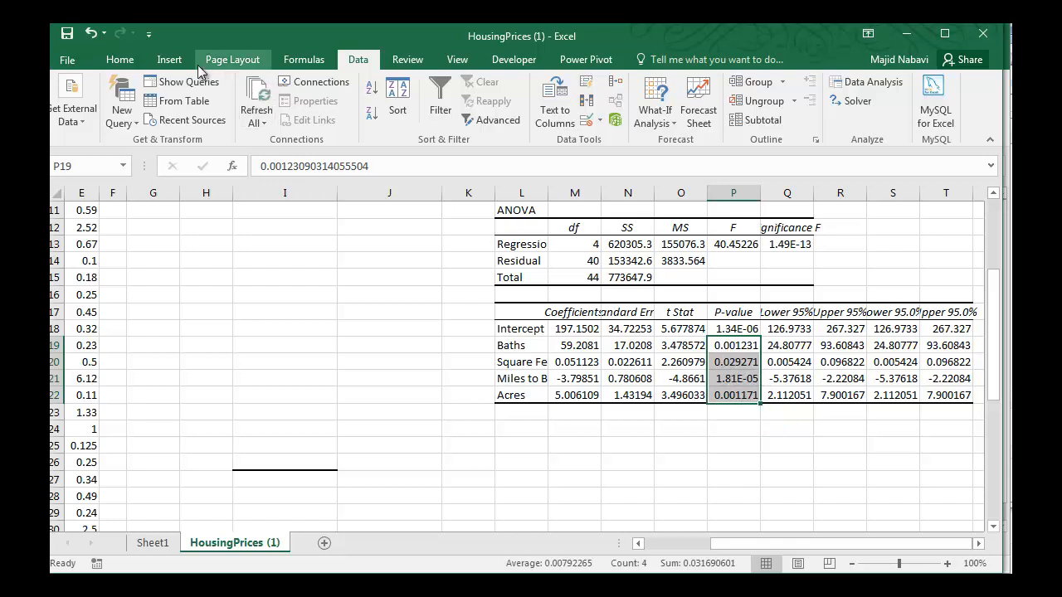
click(119, 59)
click(654, 116)
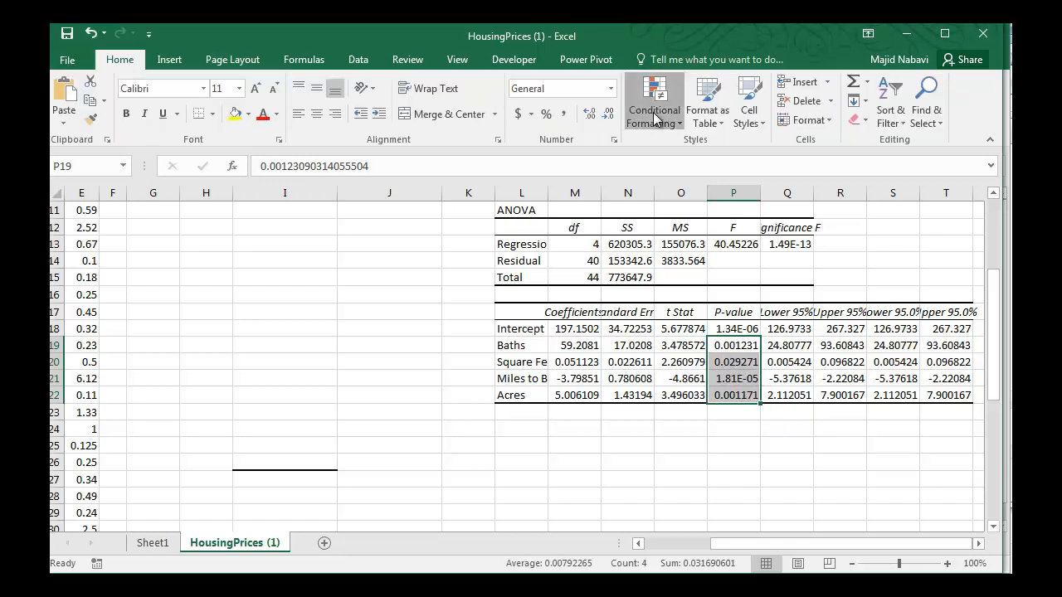
mouse_move(676, 150)
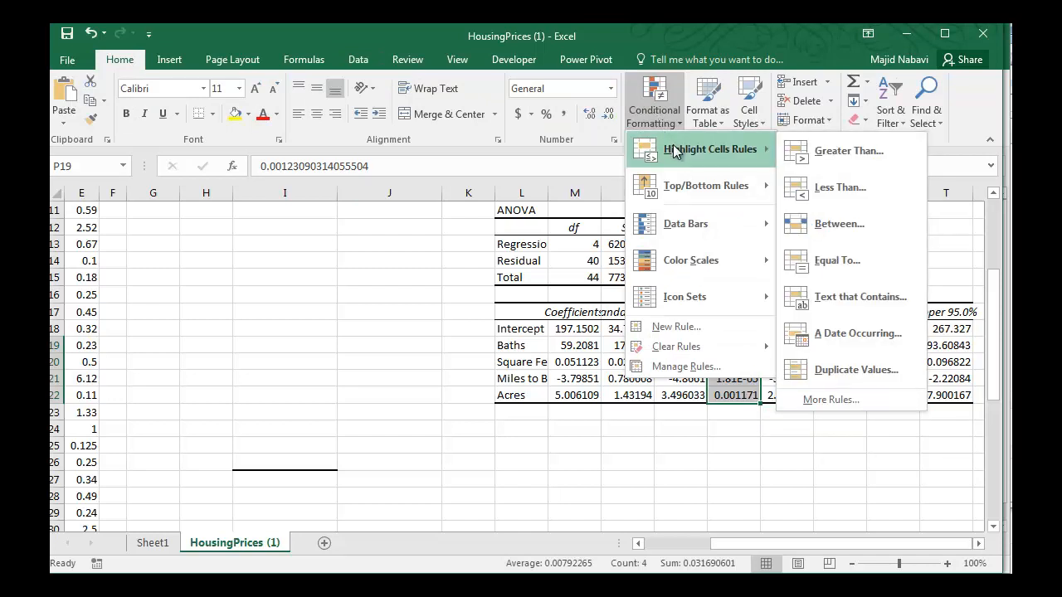
click(834, 153)
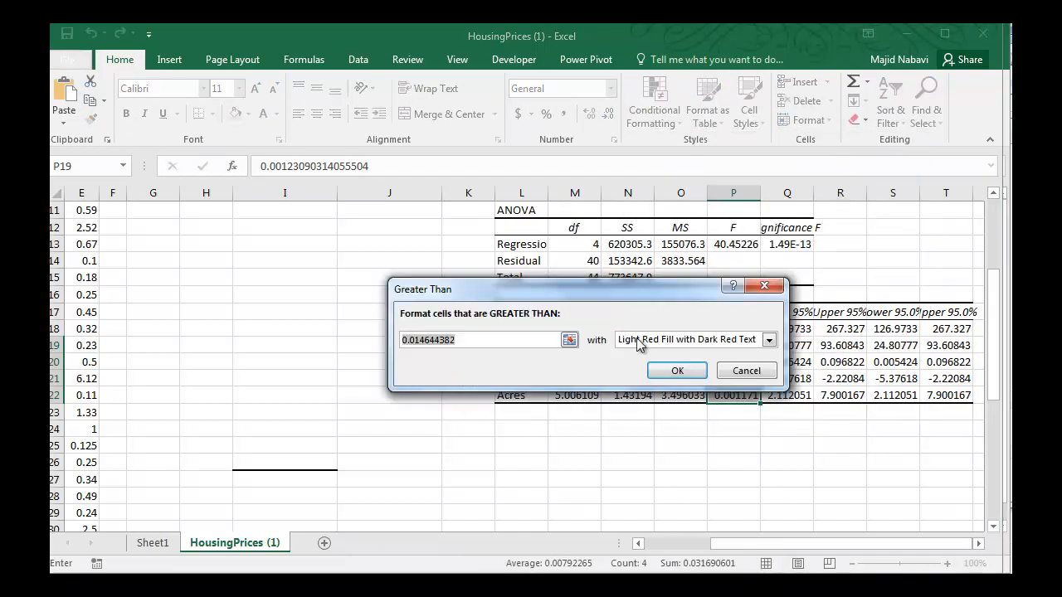
text(0.0)
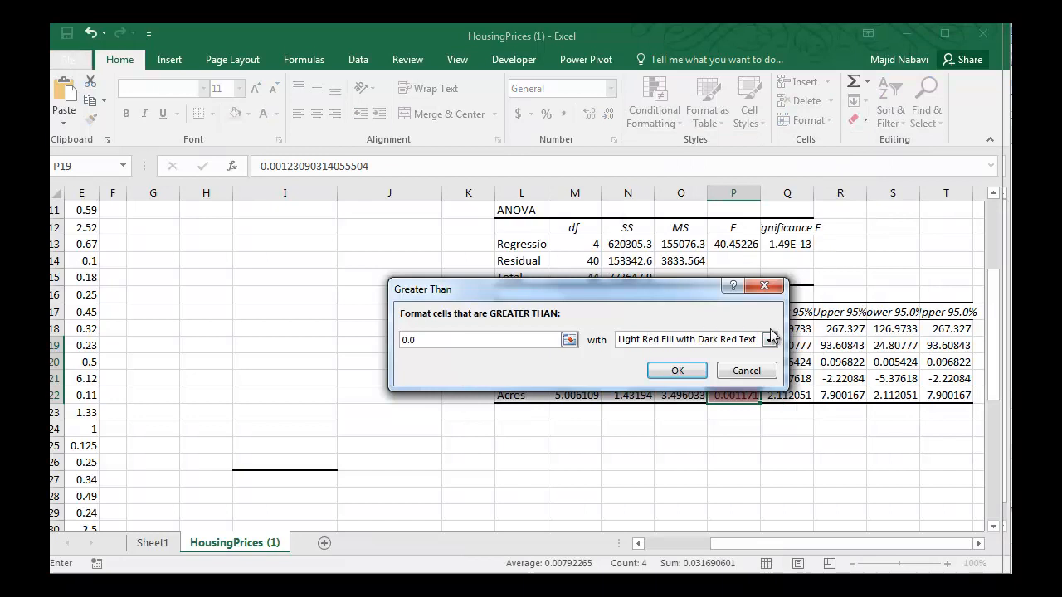
text(5)
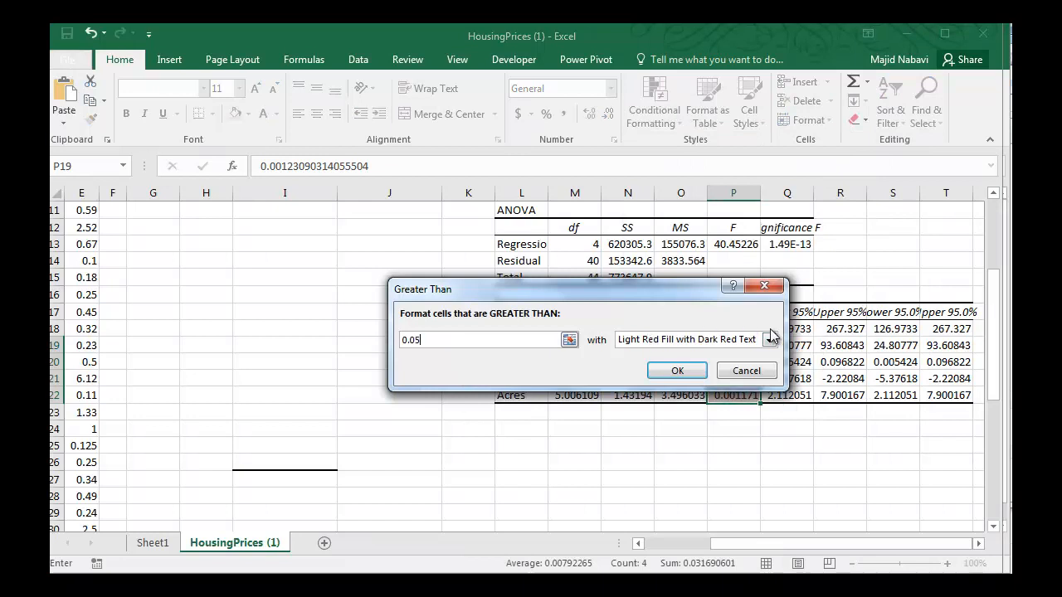
click(679, 374)
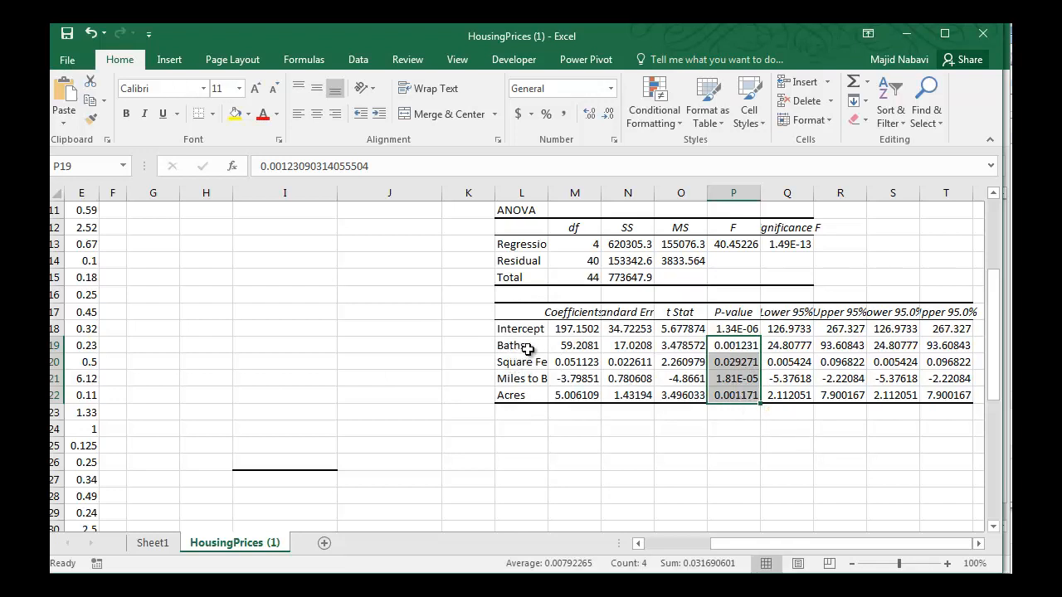
Step: Widen column L so the predictor labels of the regression output fit
drag(548, 193, 599, 193)
click(659, 465)
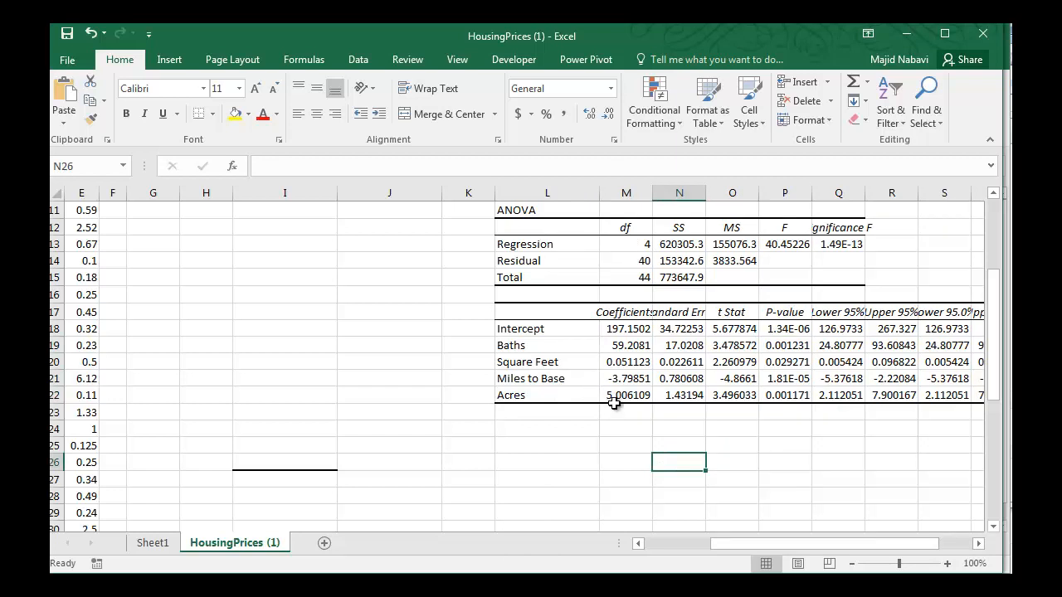
drag(791, 543, 824, 543)
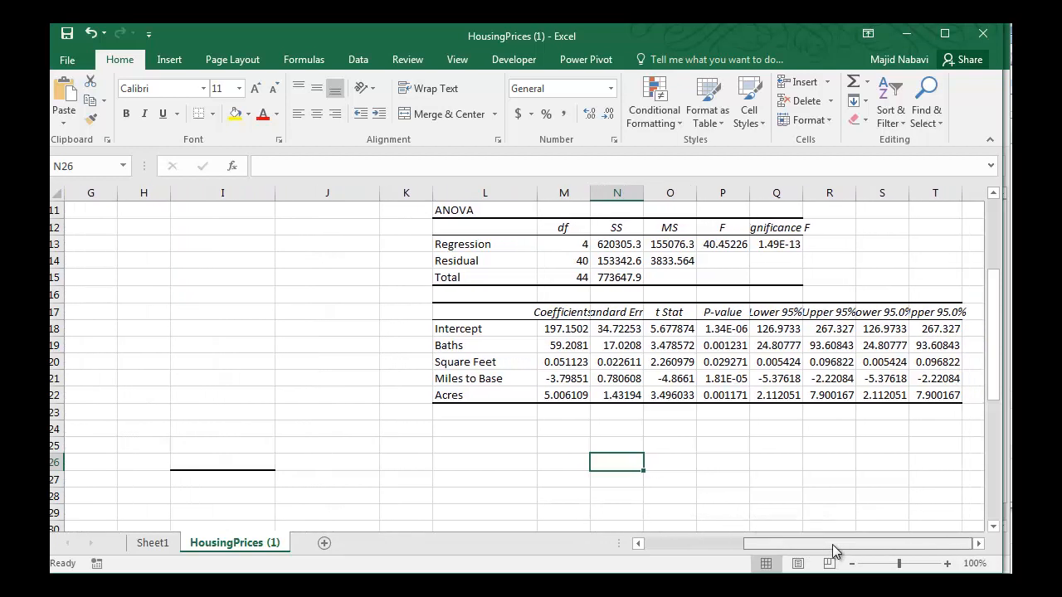
Step: Enter the sample house values 3, 2000, 8 and 0.25 in J19:J22, level with the Baths through Acres coefficients
click(320, 344)
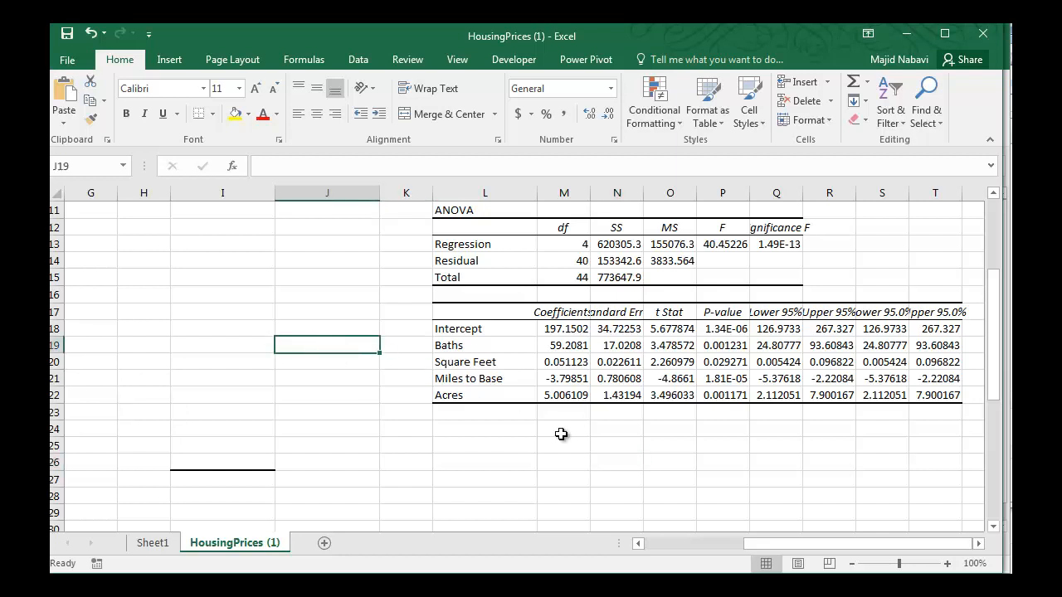
text(3)
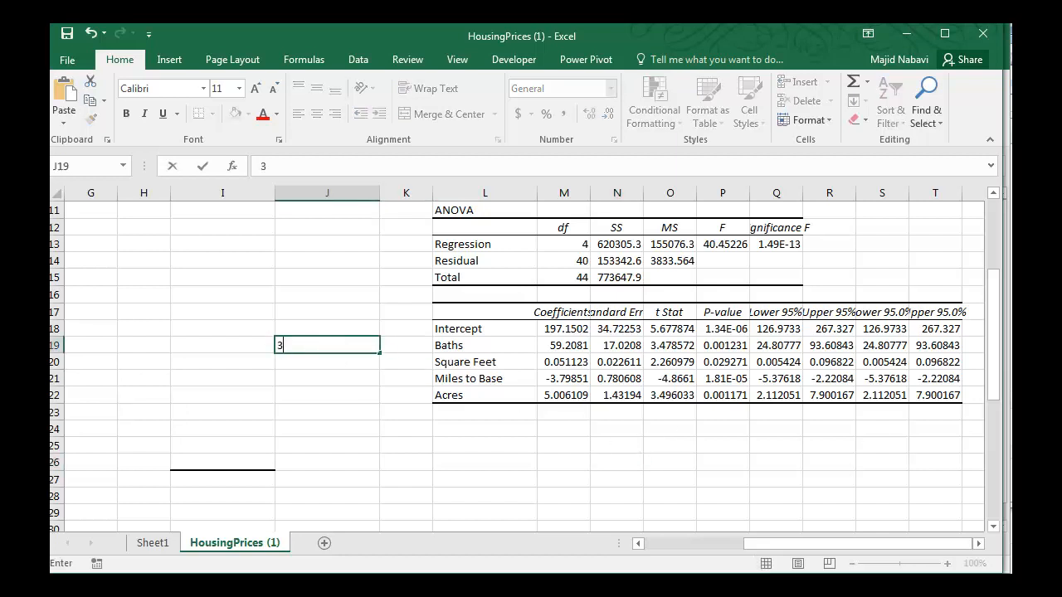
key(Return)
text(2)
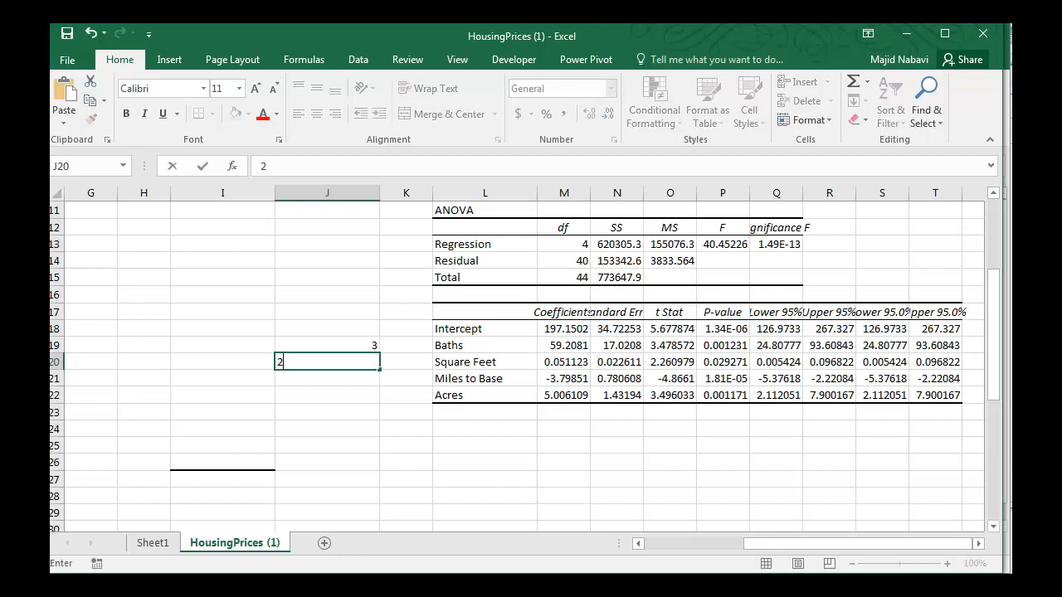
text(000)
key(Return)
text(8)
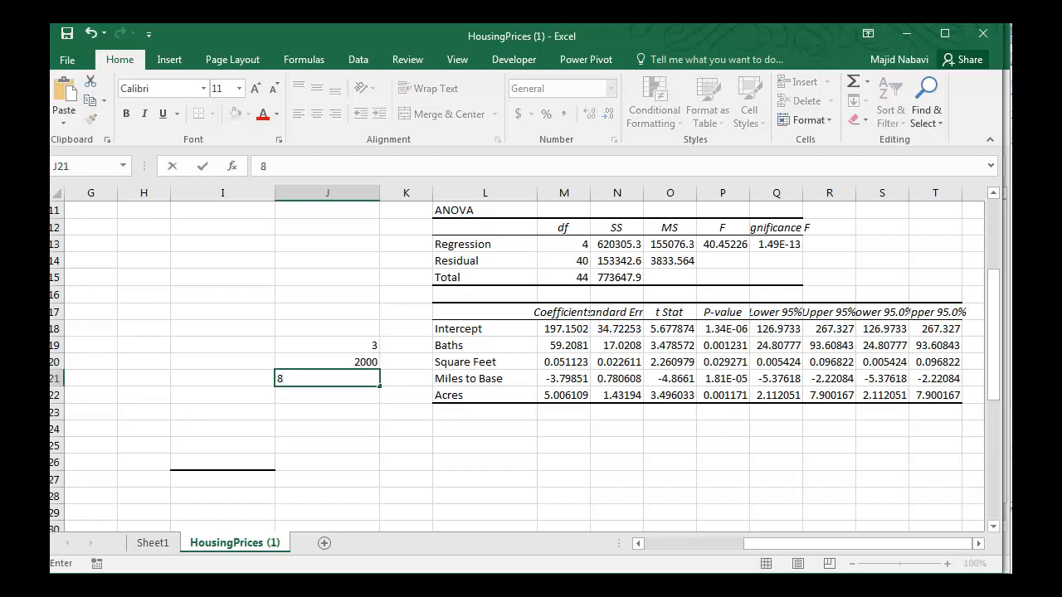
key(Return)
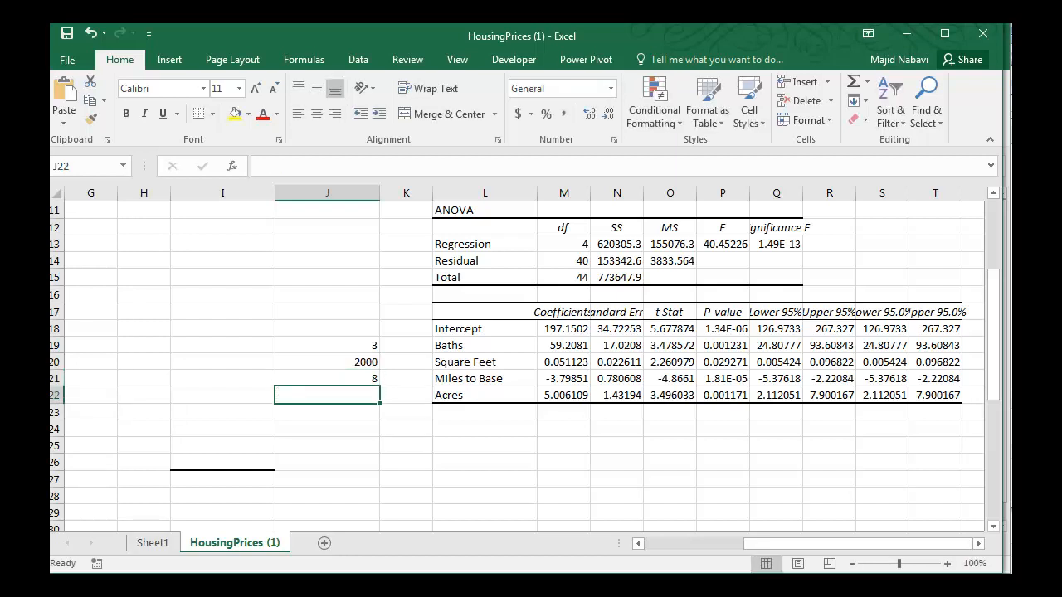
text(0.25)
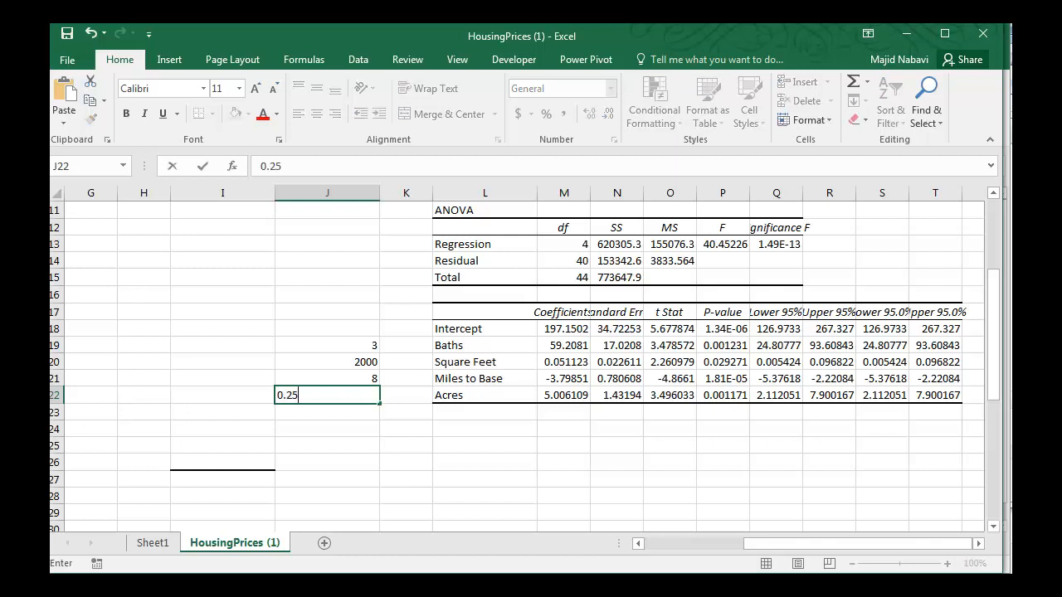
key(Return)
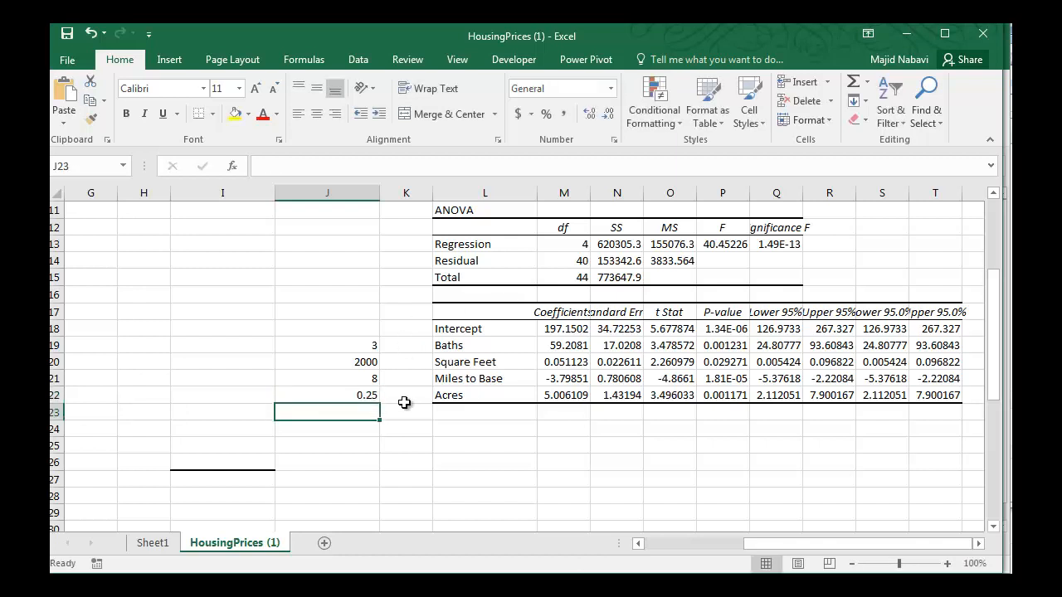
Step: Enter the label Price in I24, leaving J24 as the adjacent cell
click(249, 427)
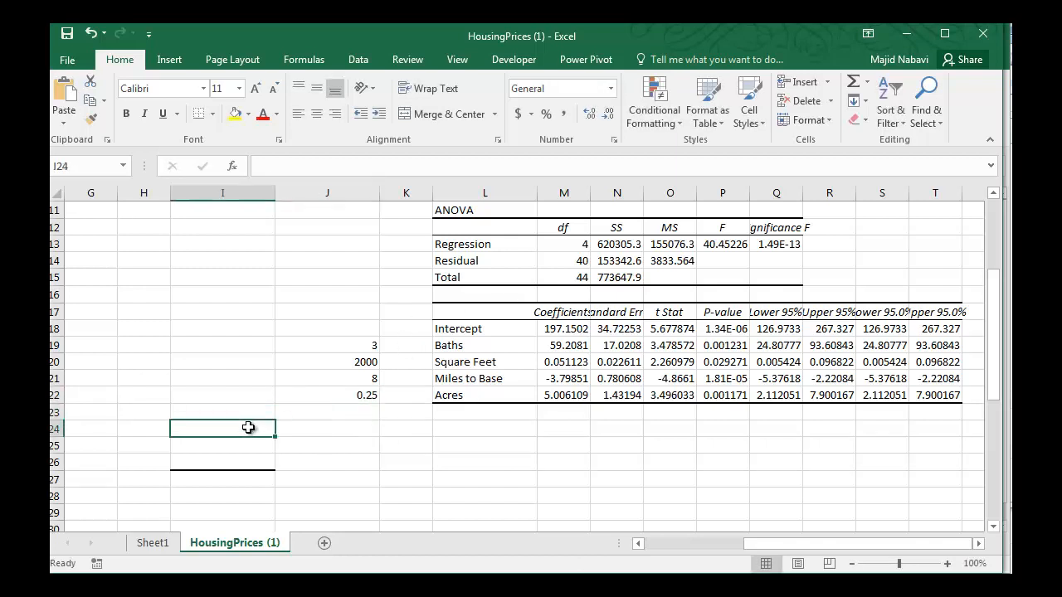
text(Price)
key(Tab)
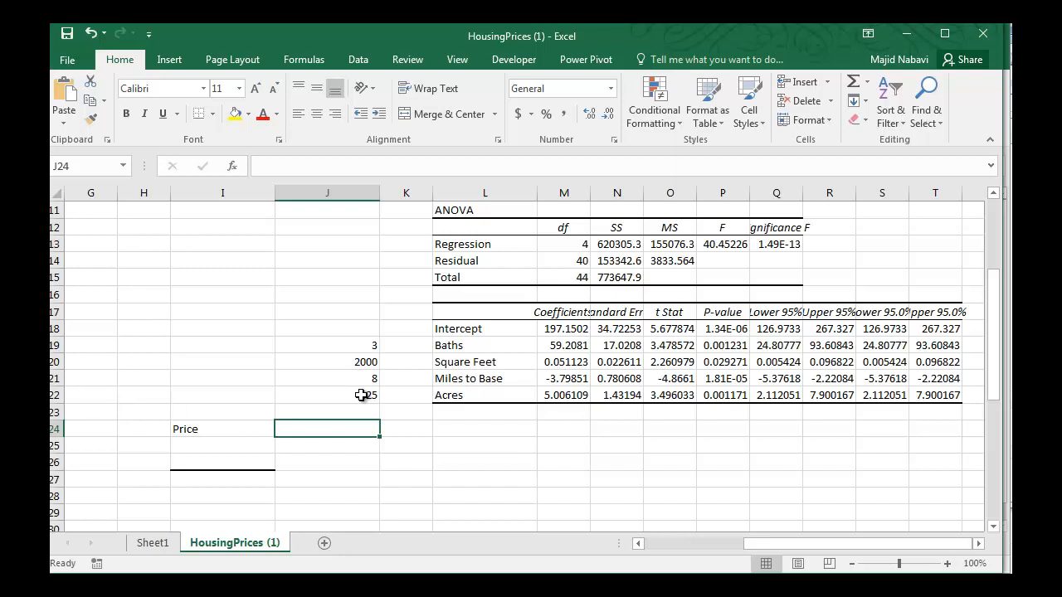
Step: Color the Baths through Acres coefficients in M19:M22 with a red font
click(562, 348)
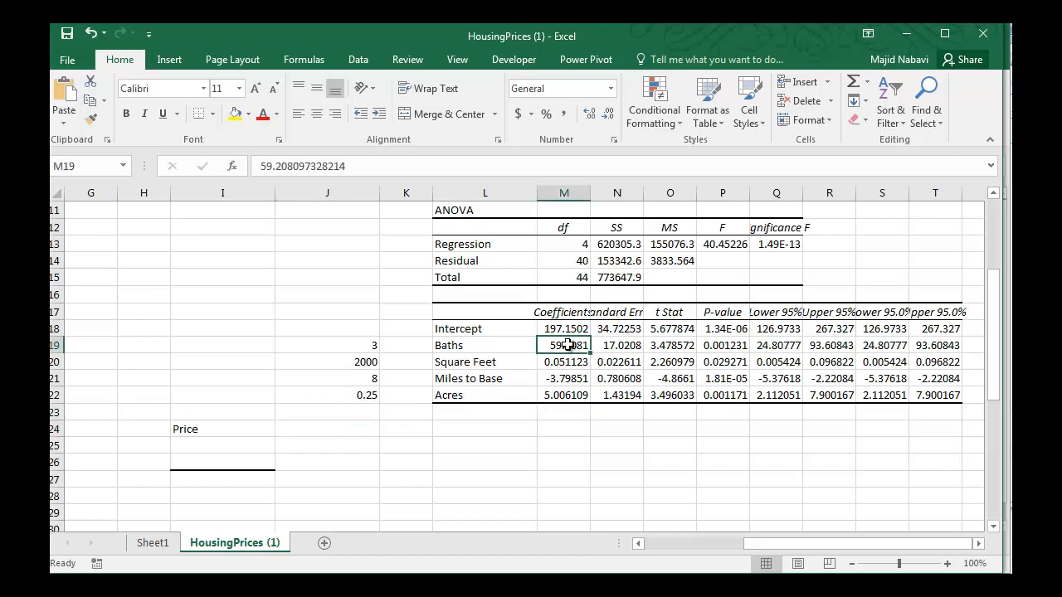
drag(567, 355, 569, 398)
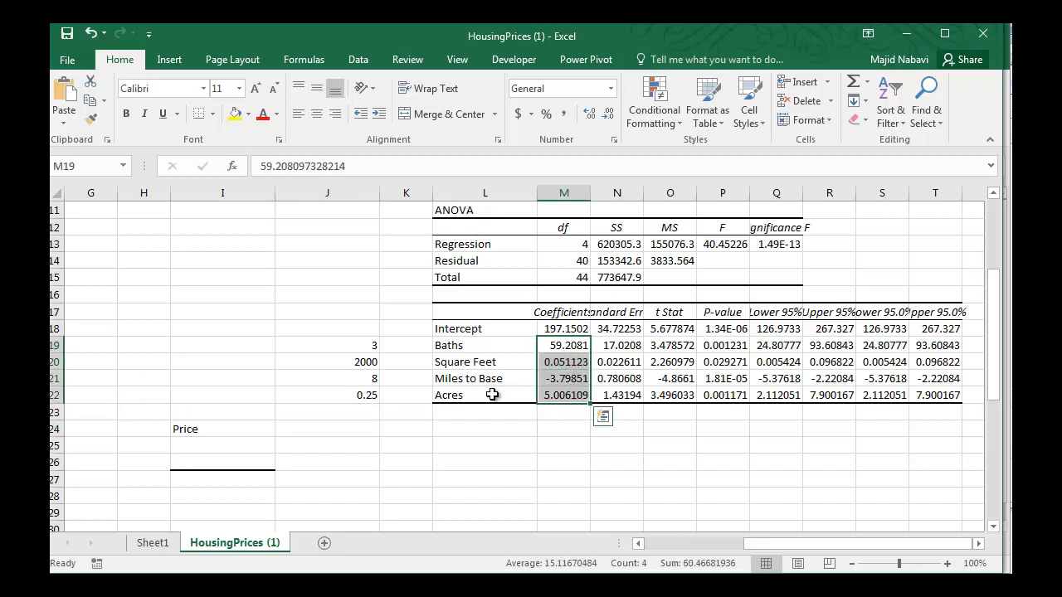
click(262, 115)
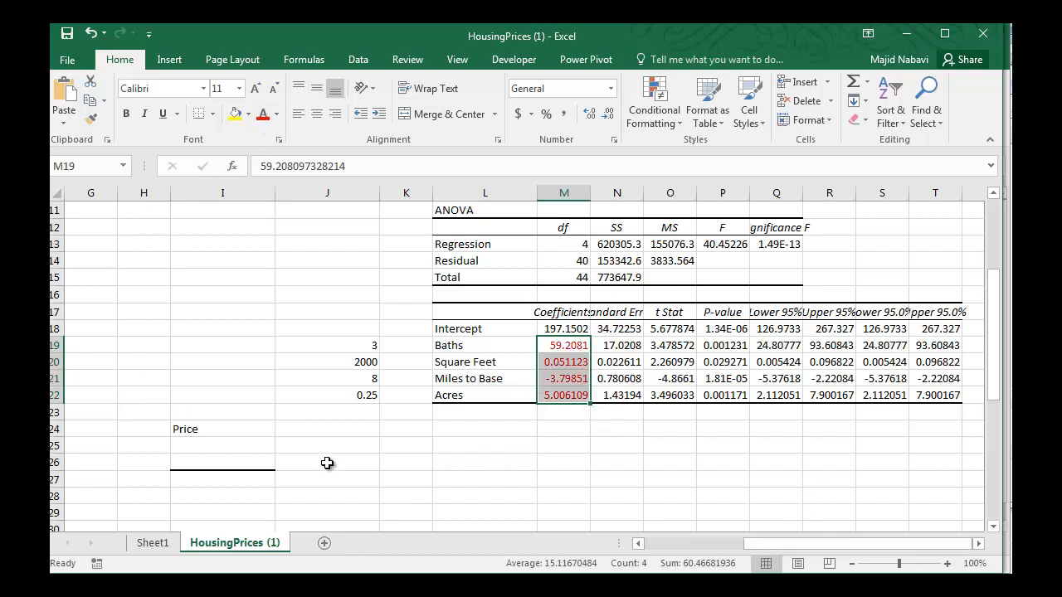
Step: Begin the price formula in J24 with the Baths and Square Feet terms, =J19*M19+J20*M20
click(332, 429)
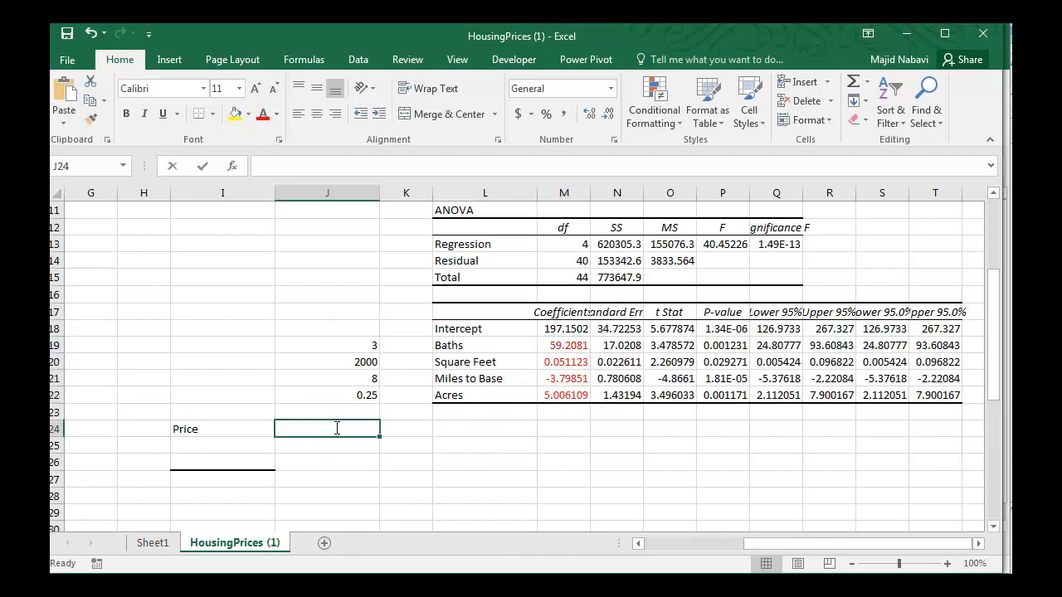
text(=)
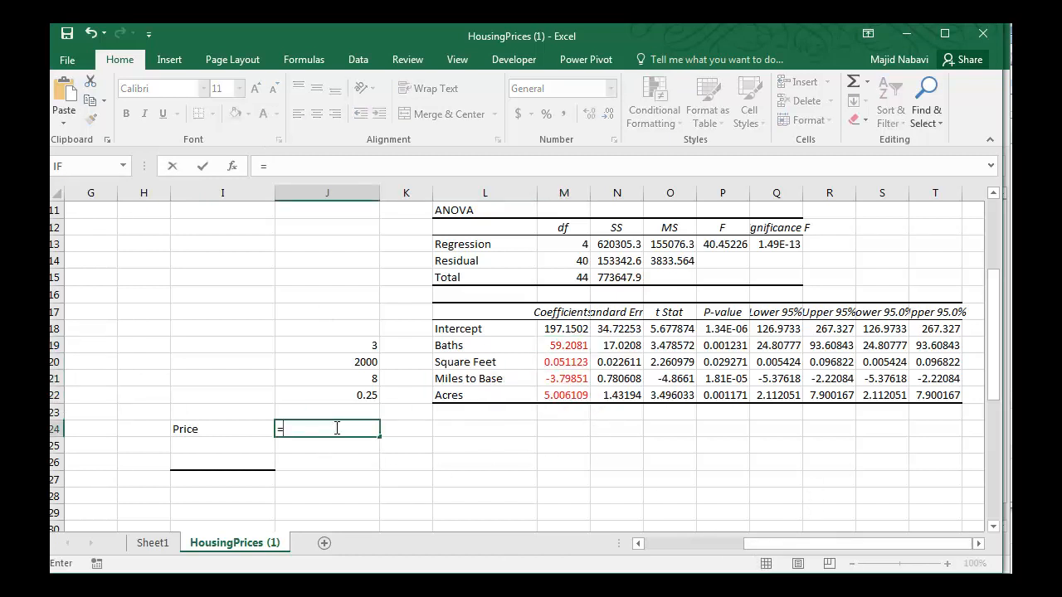
click(360, 347)
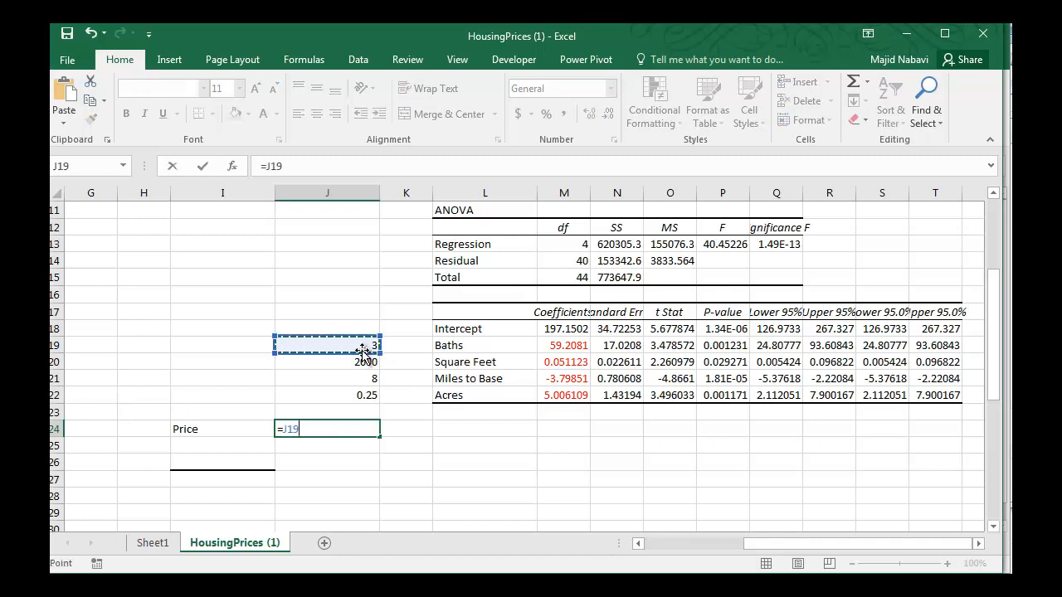
text(*)
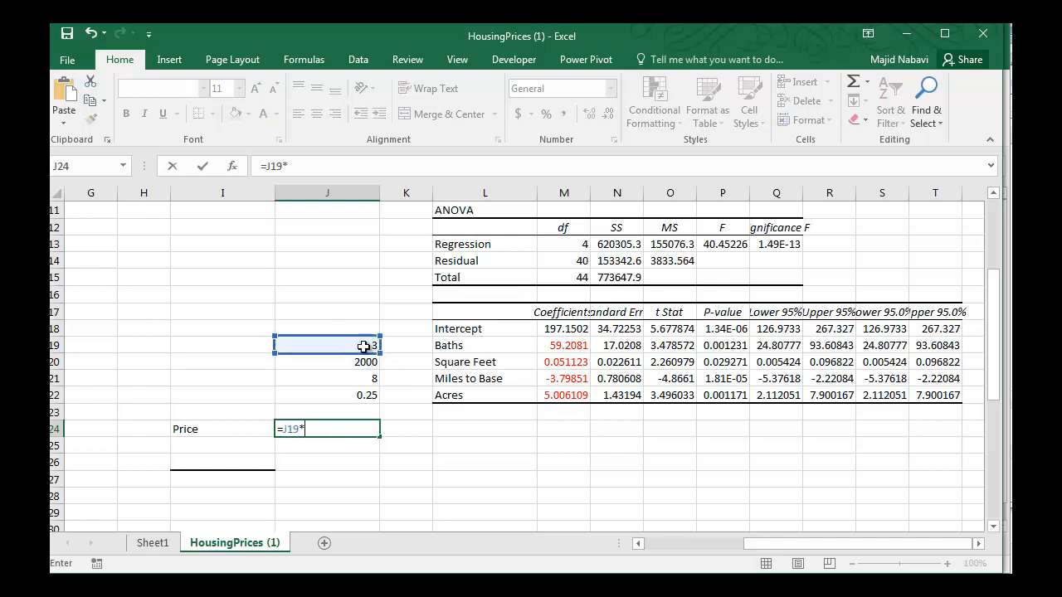
click(561, 346)
text(+)
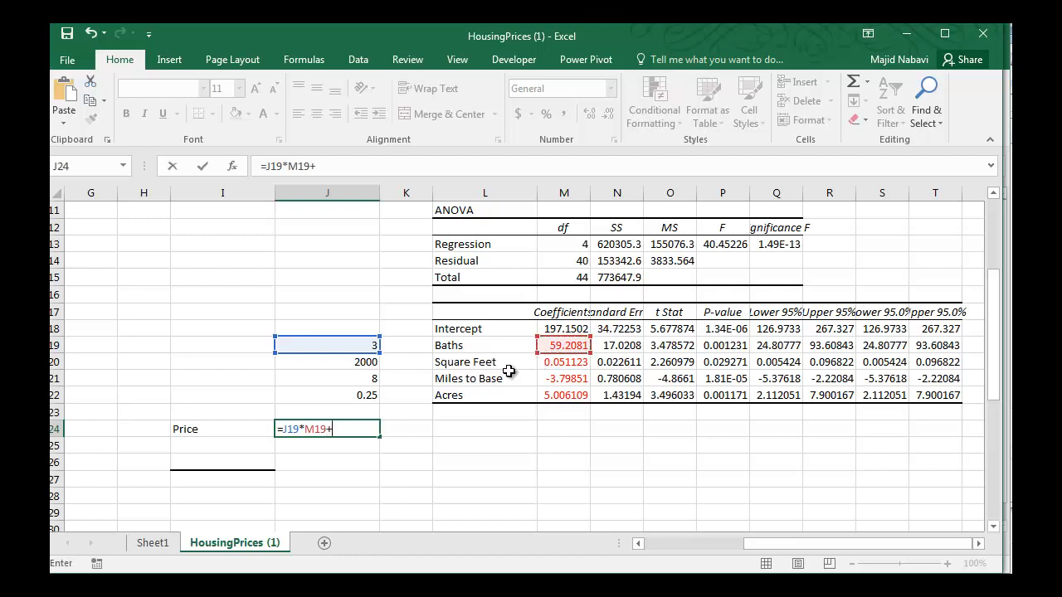
click(367, 362)
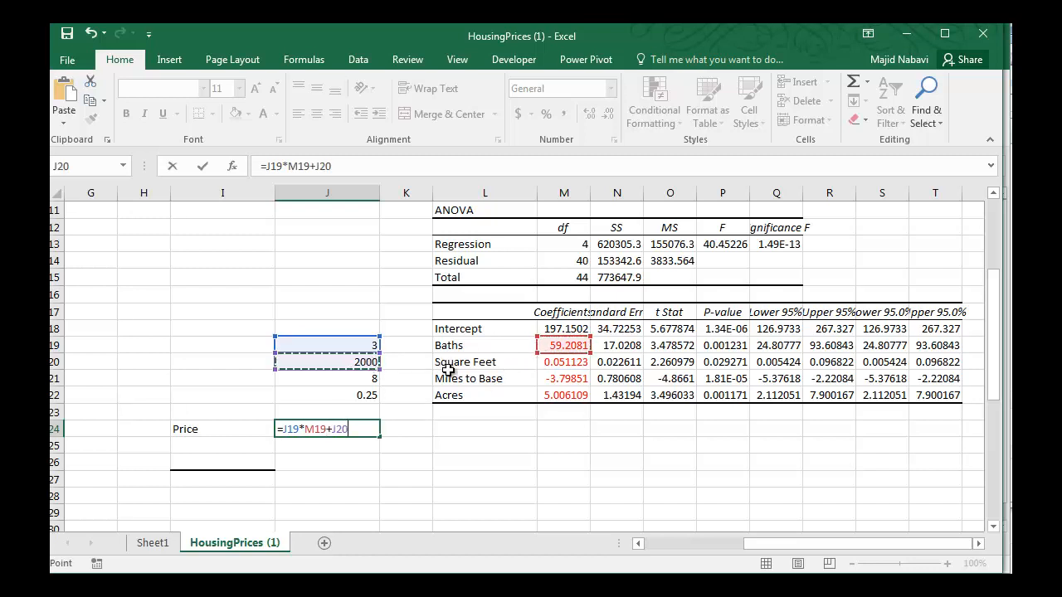
text(*)
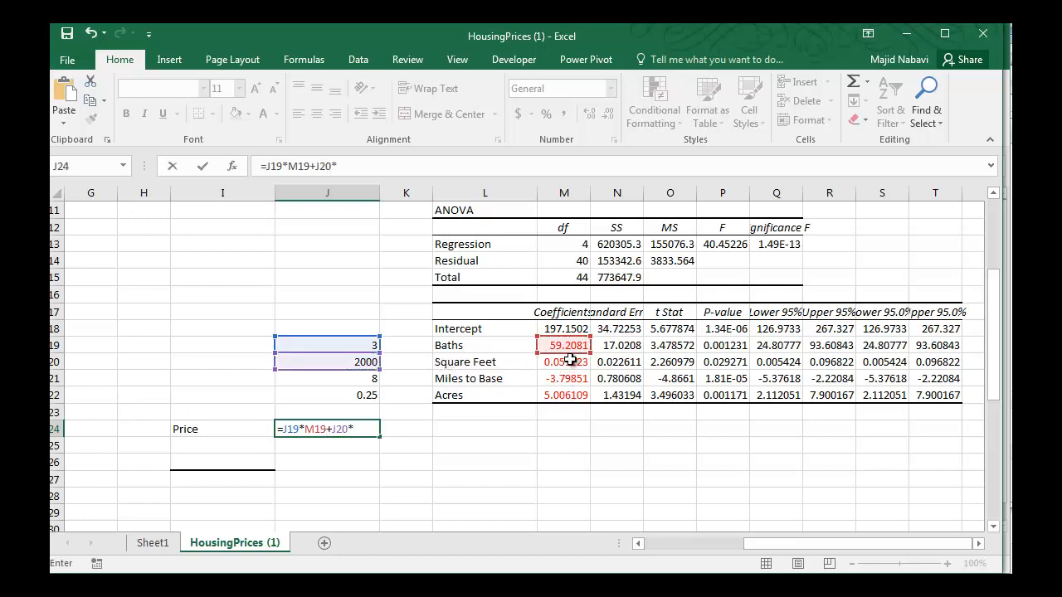
click(570, 361)
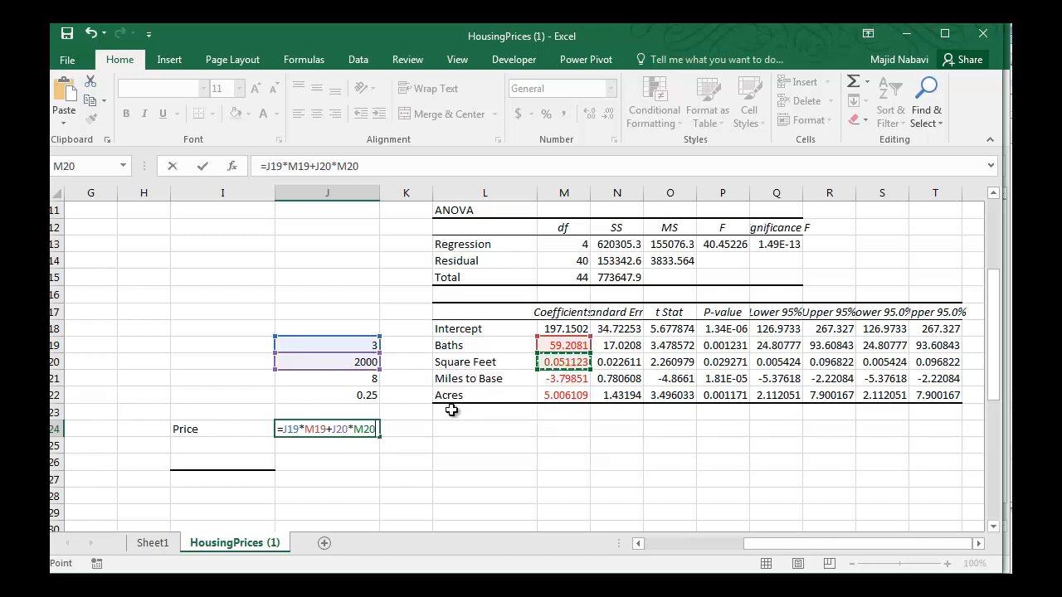
Step: Extend the J24 formula with the Miles to Base and Acres terms, +J21*M21+J22*M22
text(+)
click(362, 377)
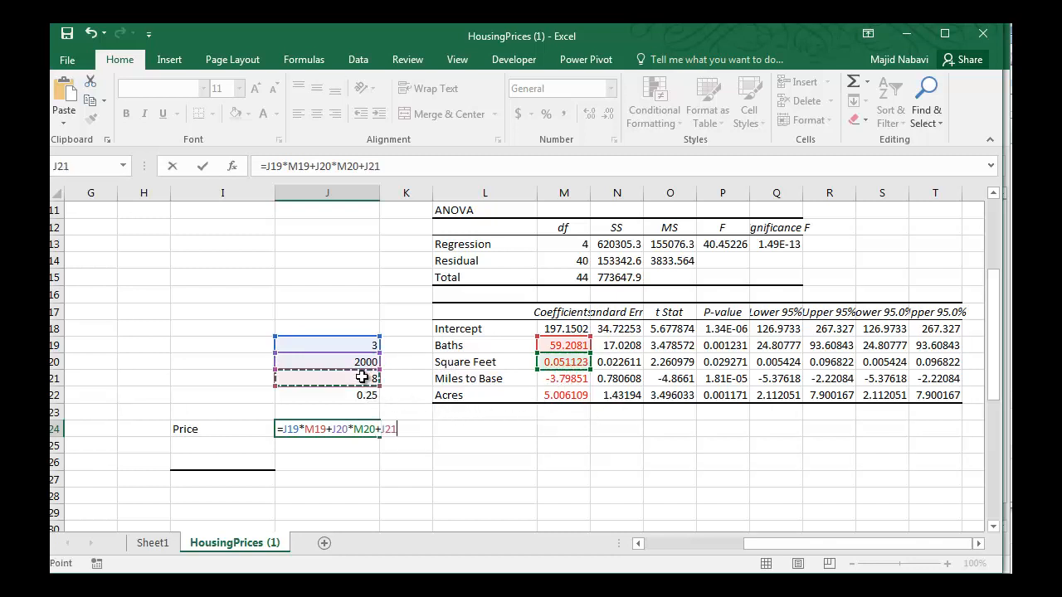
text(*)
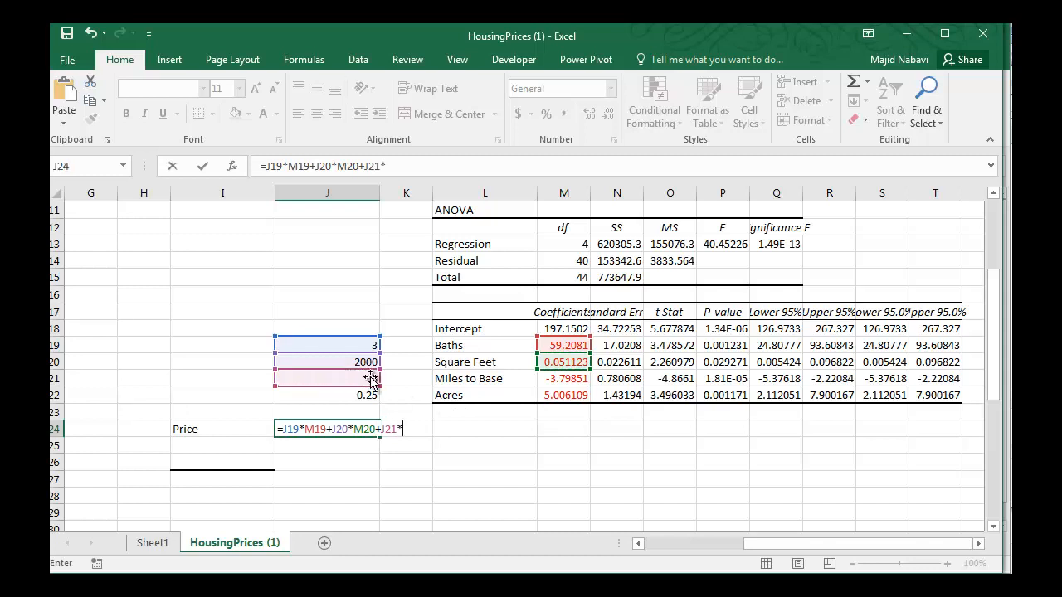
click(573, 380)
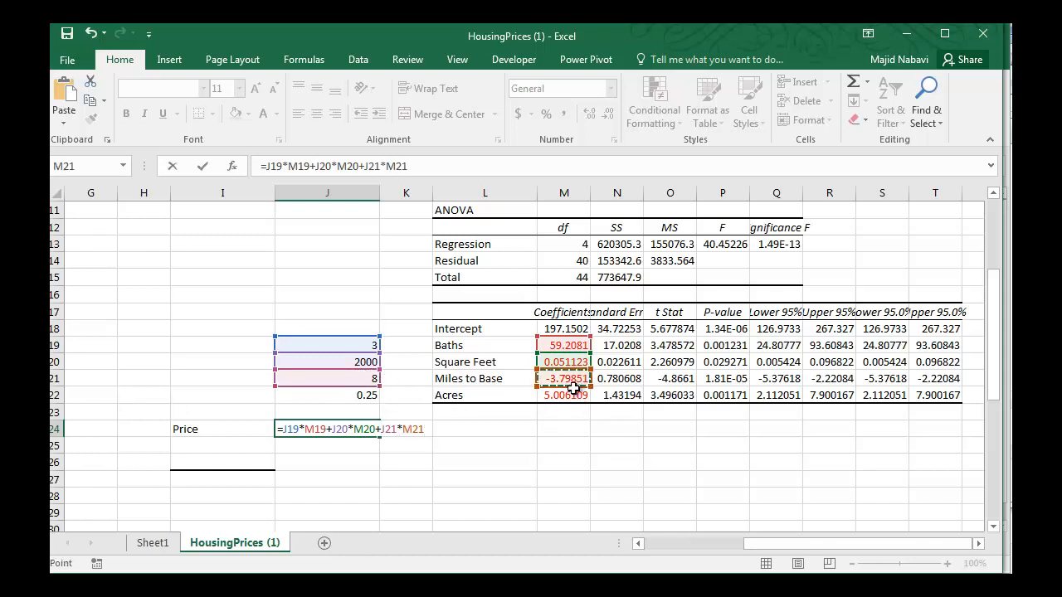
text(+)
click(366, 393)
text(*)
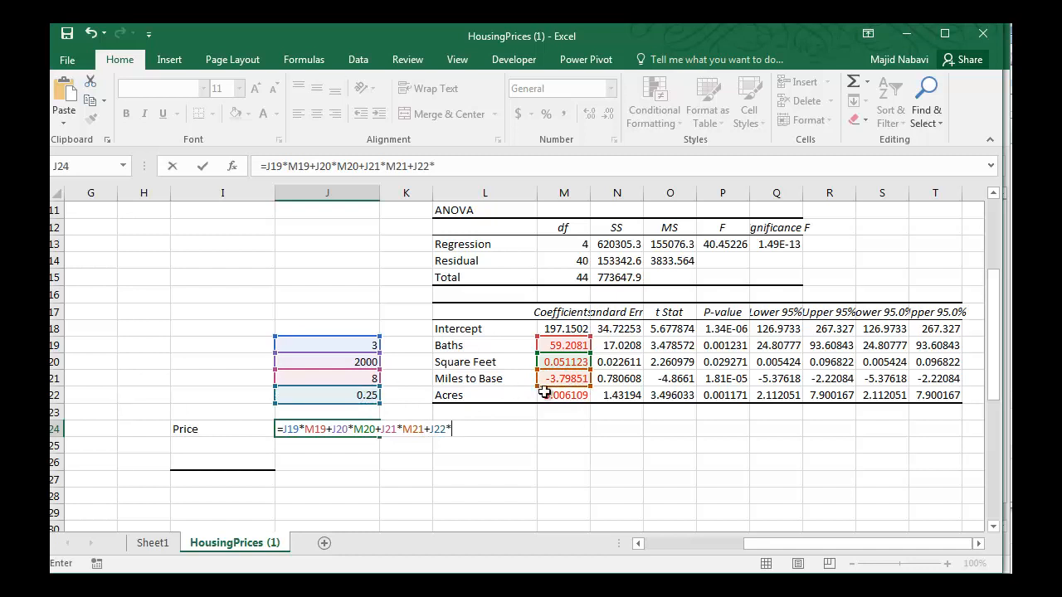
click(561, 393)
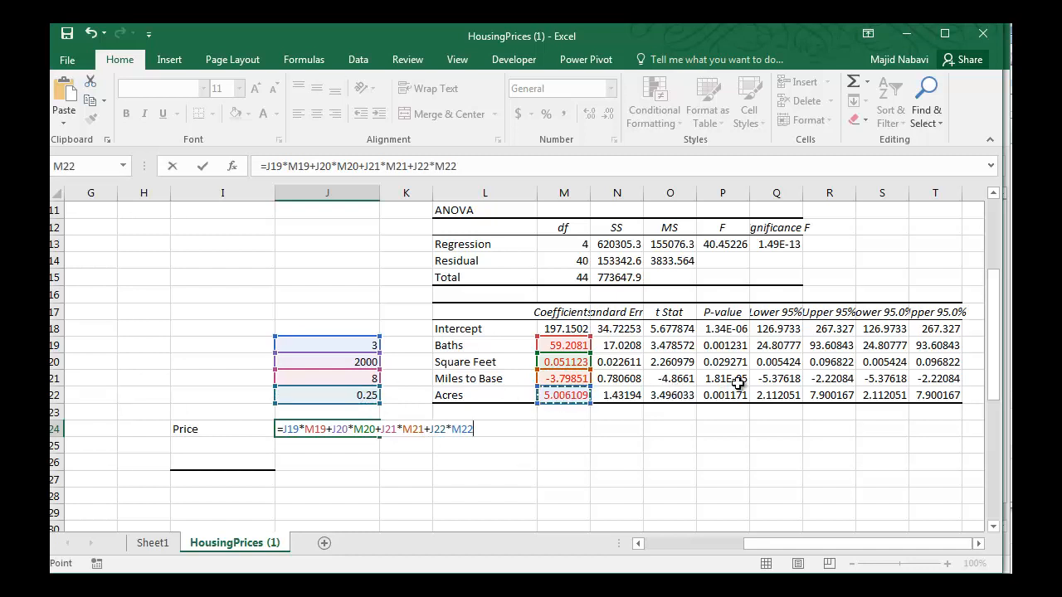
Step: Complete the J24 price formula by adding the intercept M18, and select the sample house values in J19:J22
text(+)
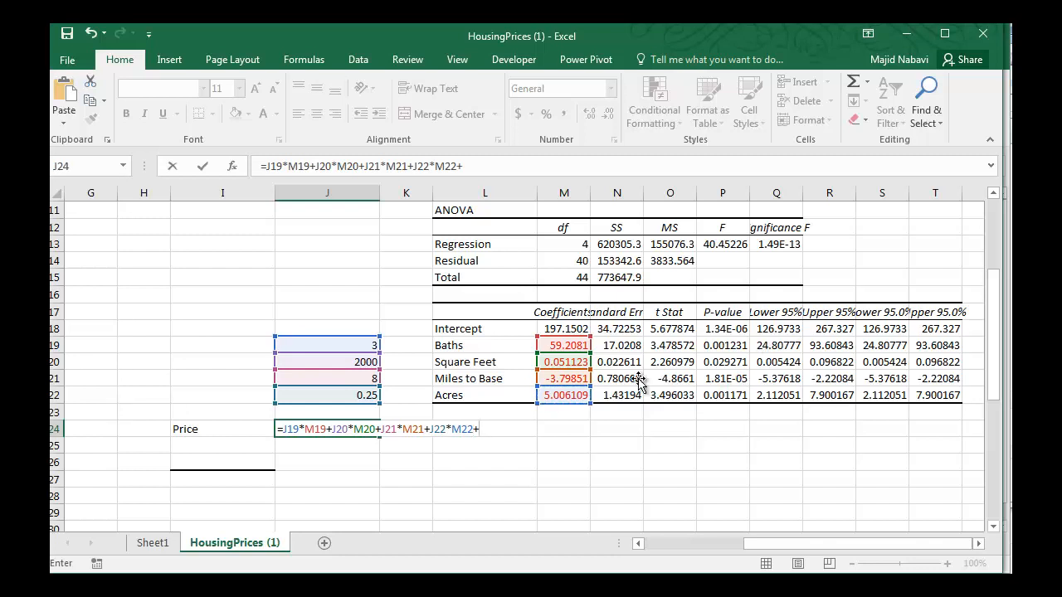
click(561, 329)
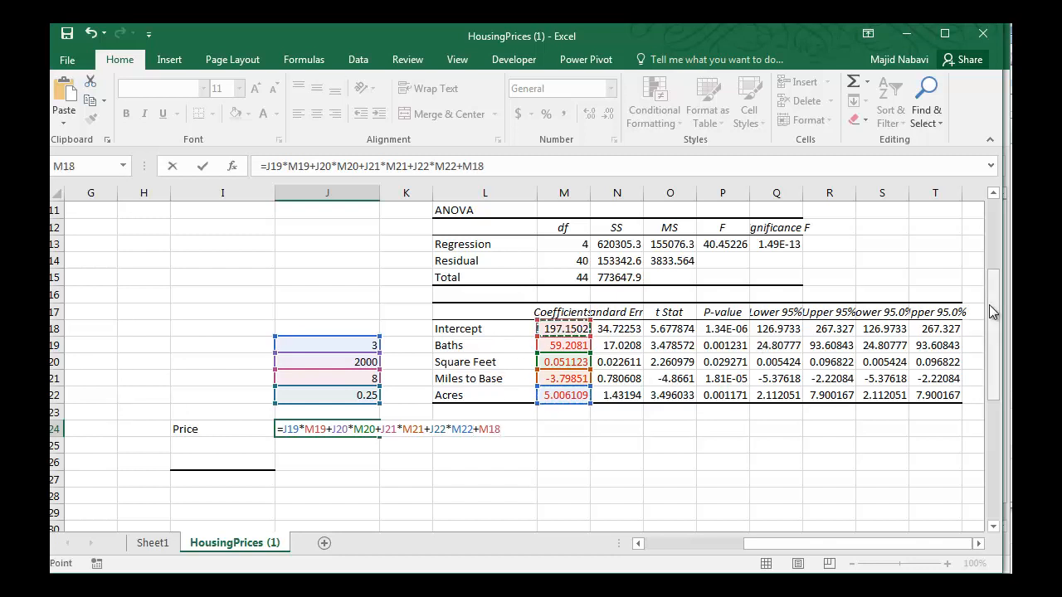
key(Return)
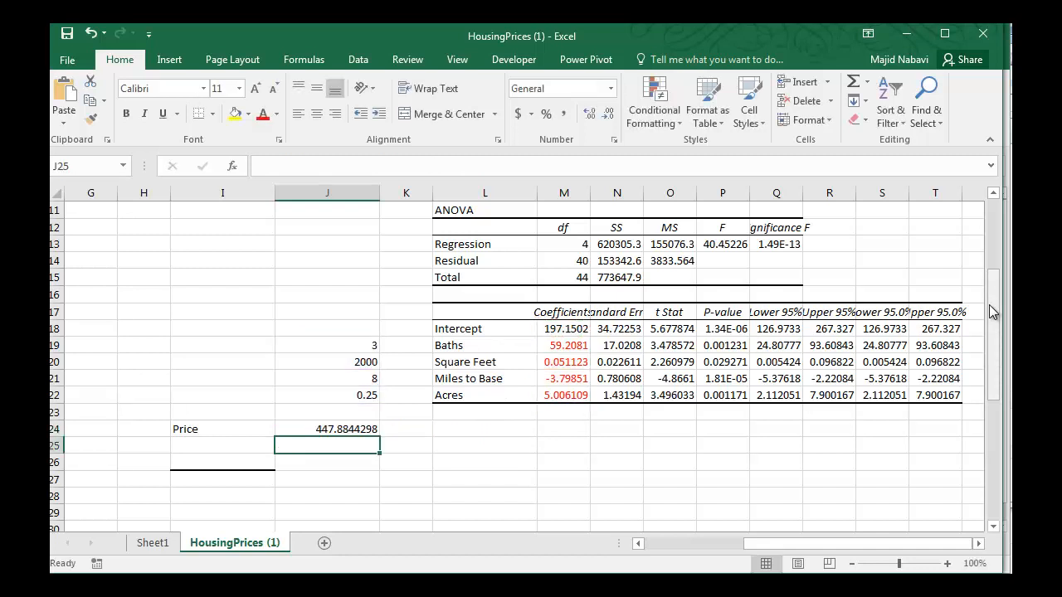
click(343, 430)
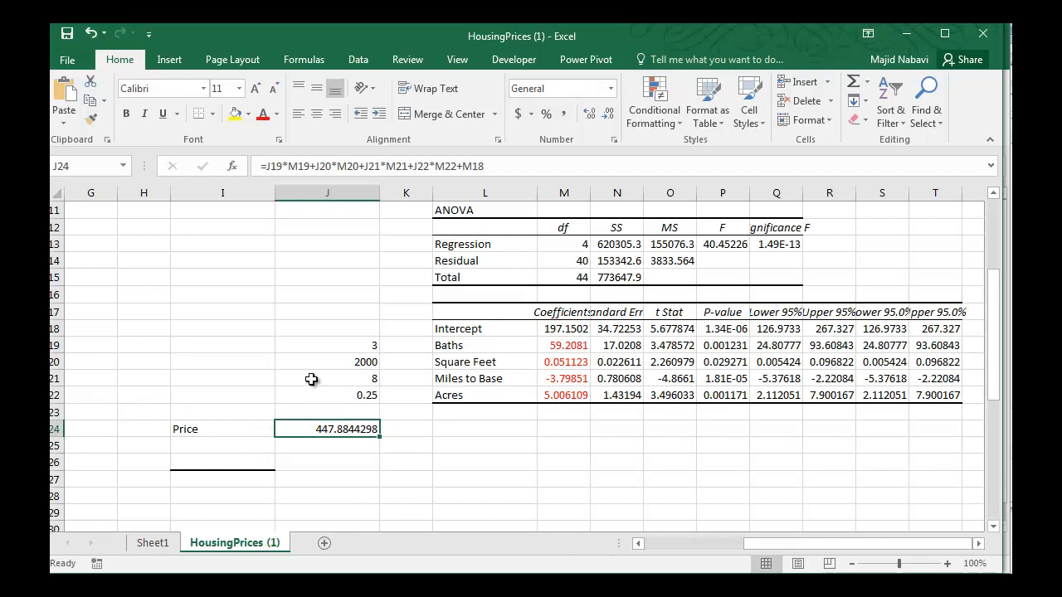
drag(338, 344, 343, 396)
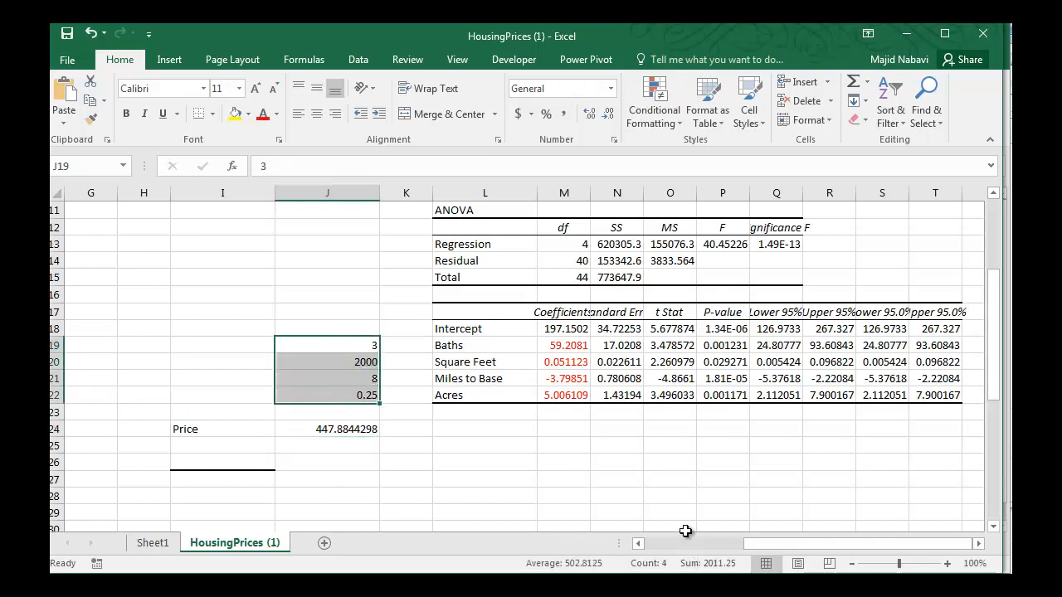